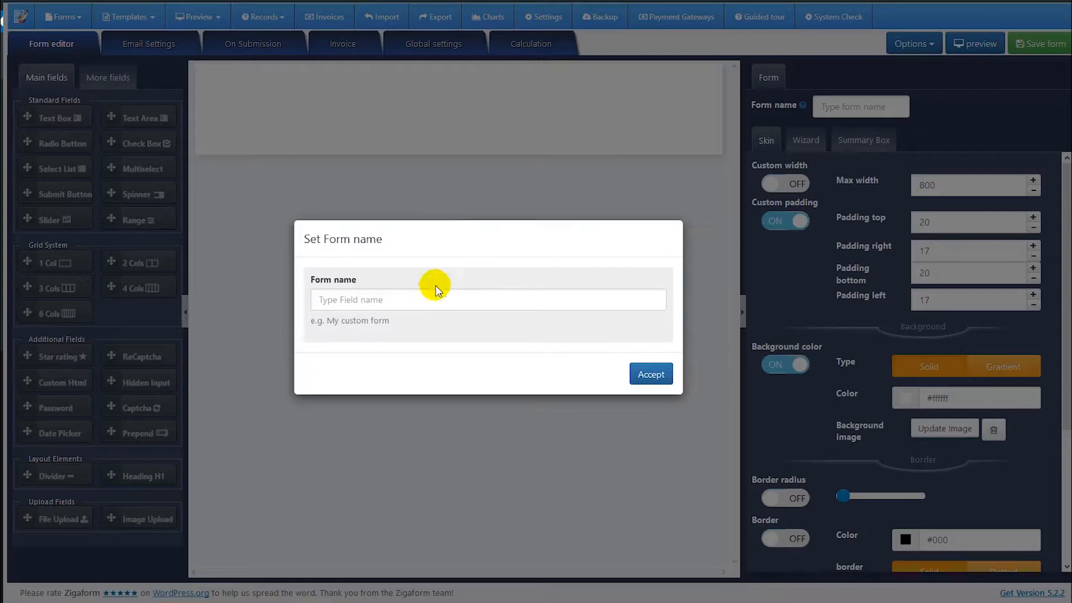
# Step: Name the new form "example form" and accept the name
pyautogui.write('example form')
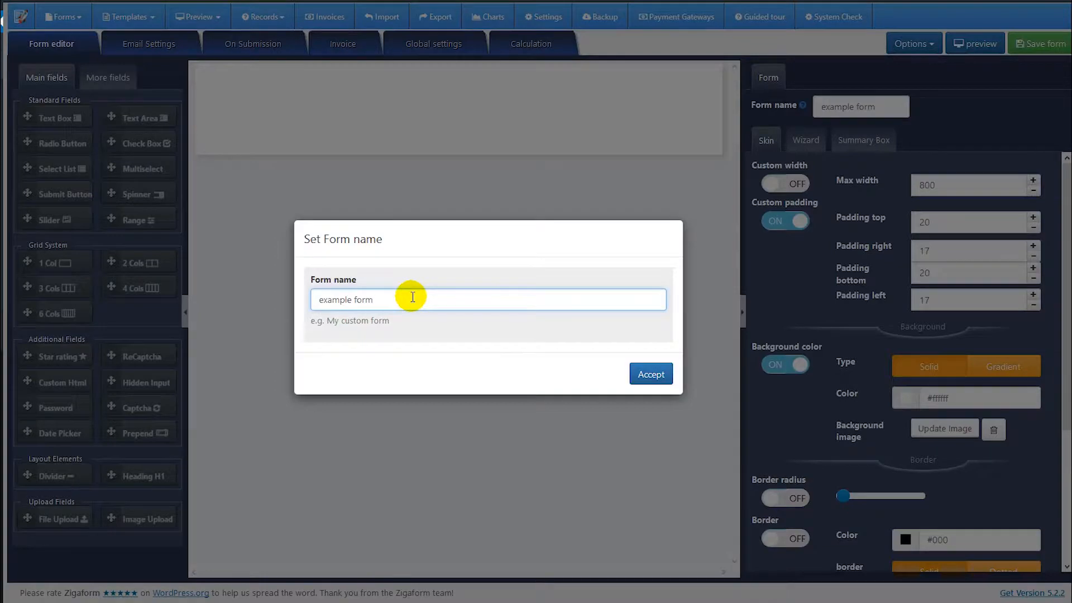
pyautogui.click(648, 370)
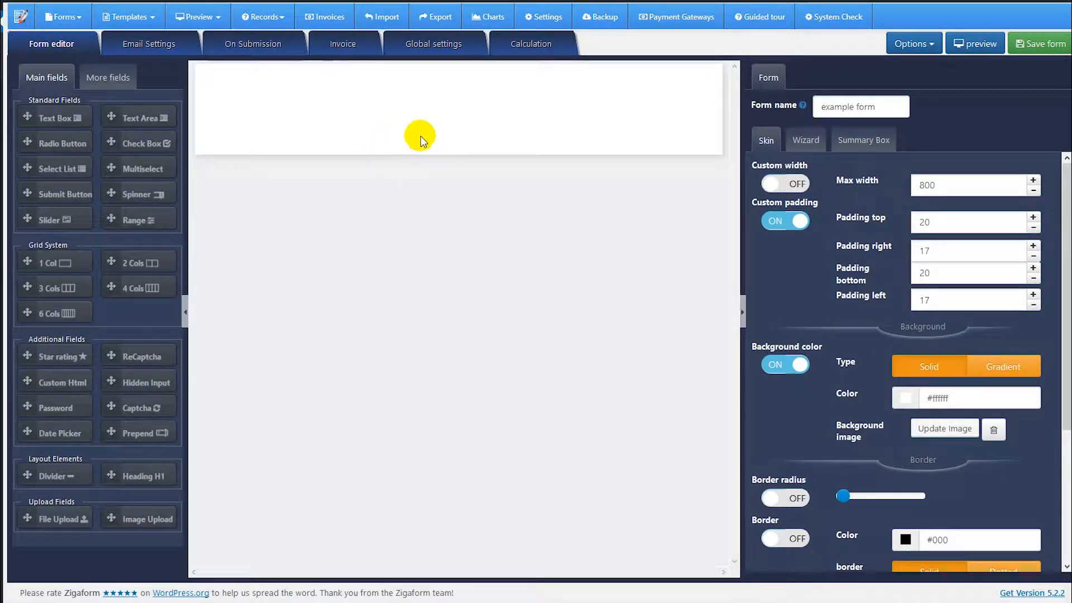
# Step: Switch to the Excel calculation workbook, examine the formula in cell C1, and return to the Zigaform editor
pyautogui.moveTo(1071, 119); pyautogui.dragTo(362, 81)
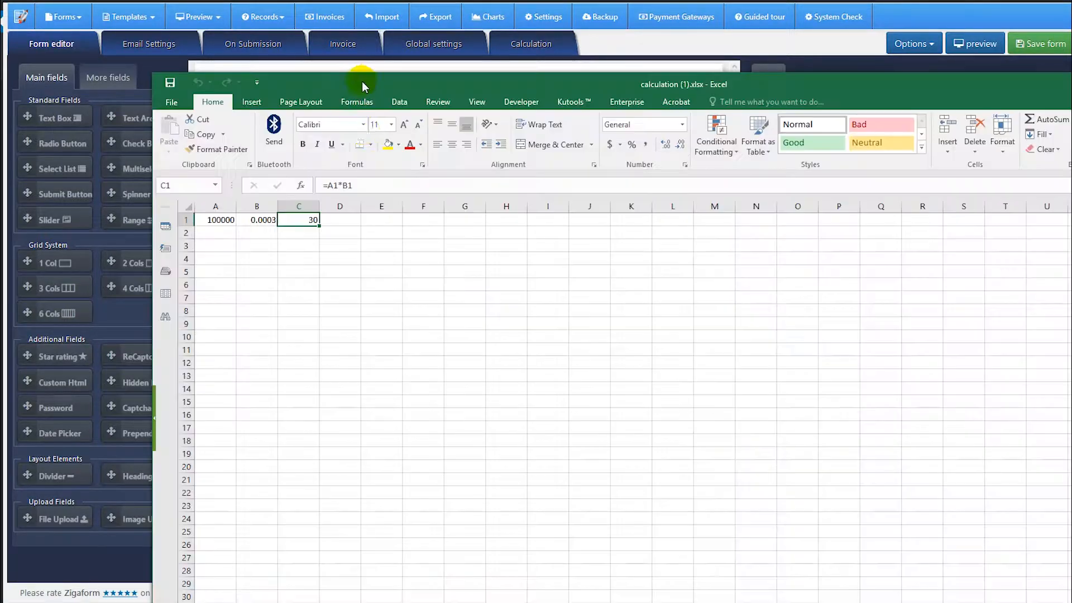
pyautogui.click(358, 184)
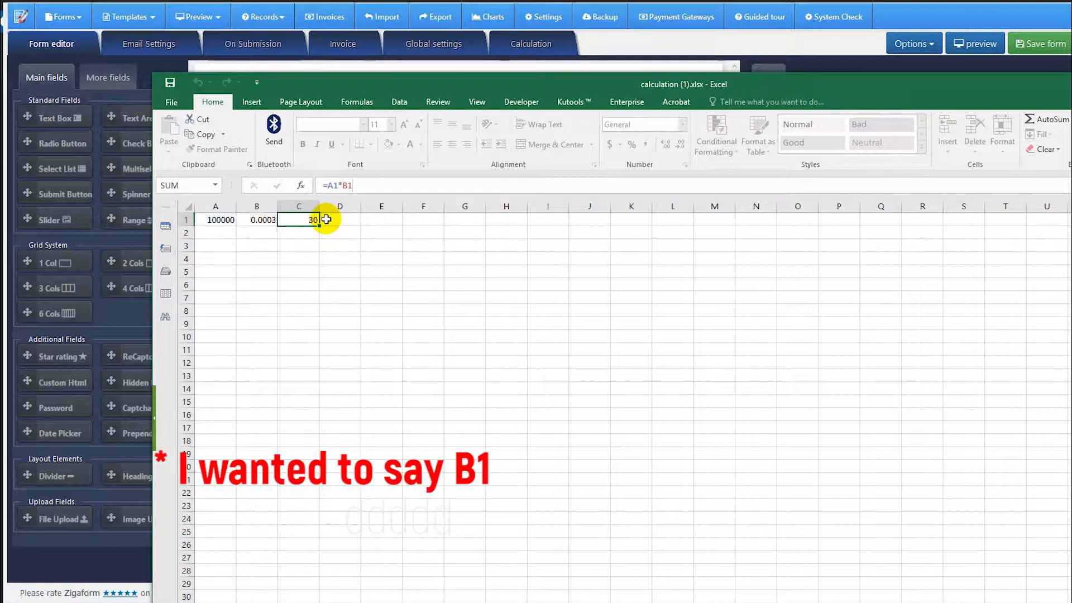
pyautogui.press('Return')
pyautogui.click(295, 220)
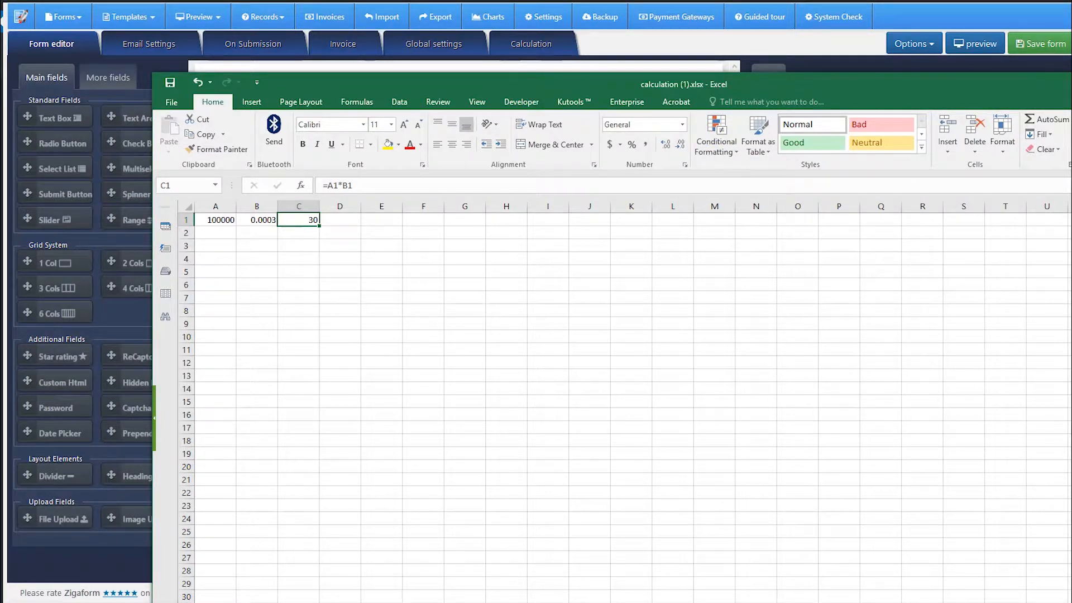
pyautogui.hotkey('alt', 'Tab')
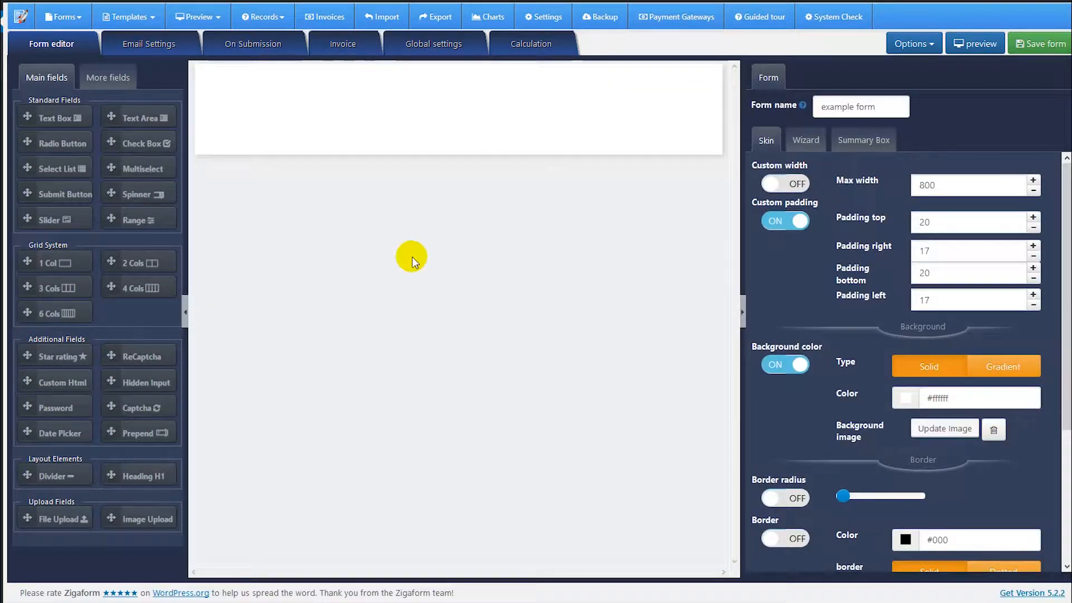
# Step: Add a spinner field named variable1, label it "Variable 1 field", and show its input settings
pyautogui.click(138, 195)
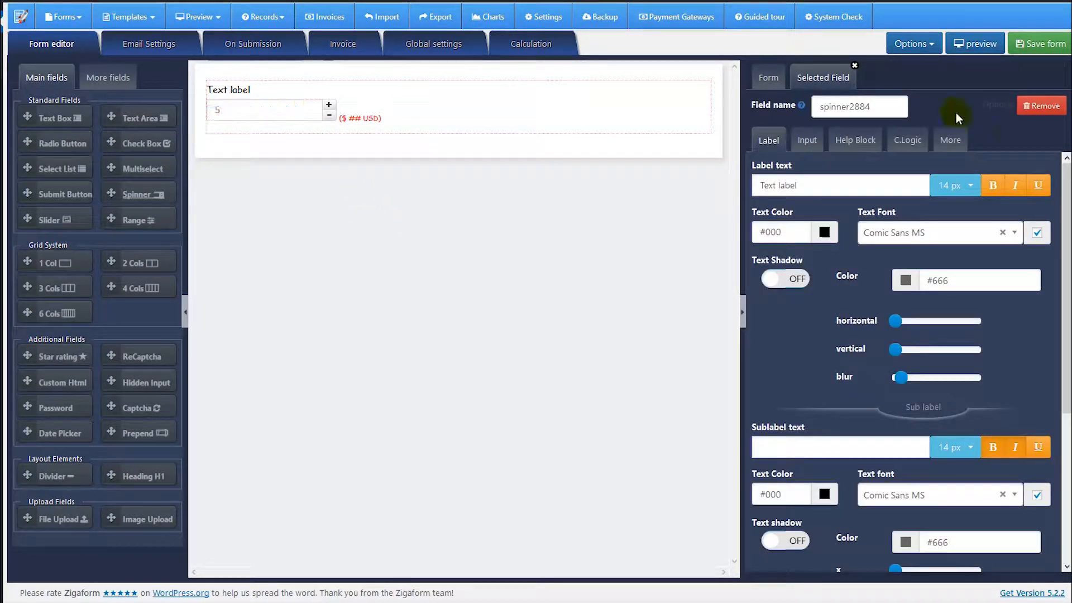
pyautogui.moveTo(875, 103); pyautogui.dragTo(765, 110)
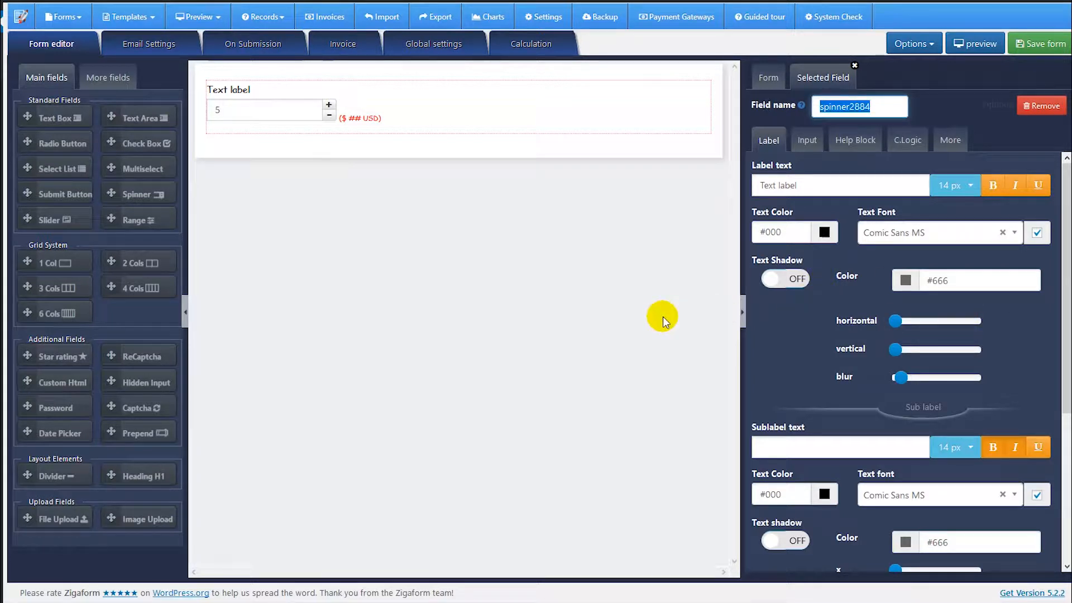
pyautogui.write('vari')
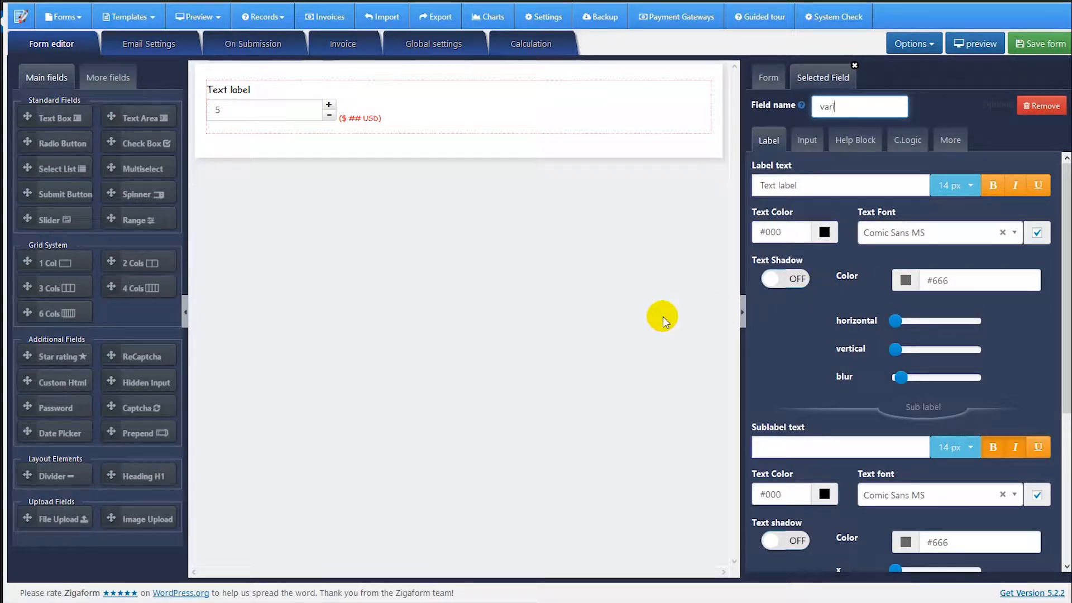
pyautogui.write('able1')
pyautogui.moveTo(807, 182); pyautogui.dragTo(755, 174)
pyautogui.write('Vr')
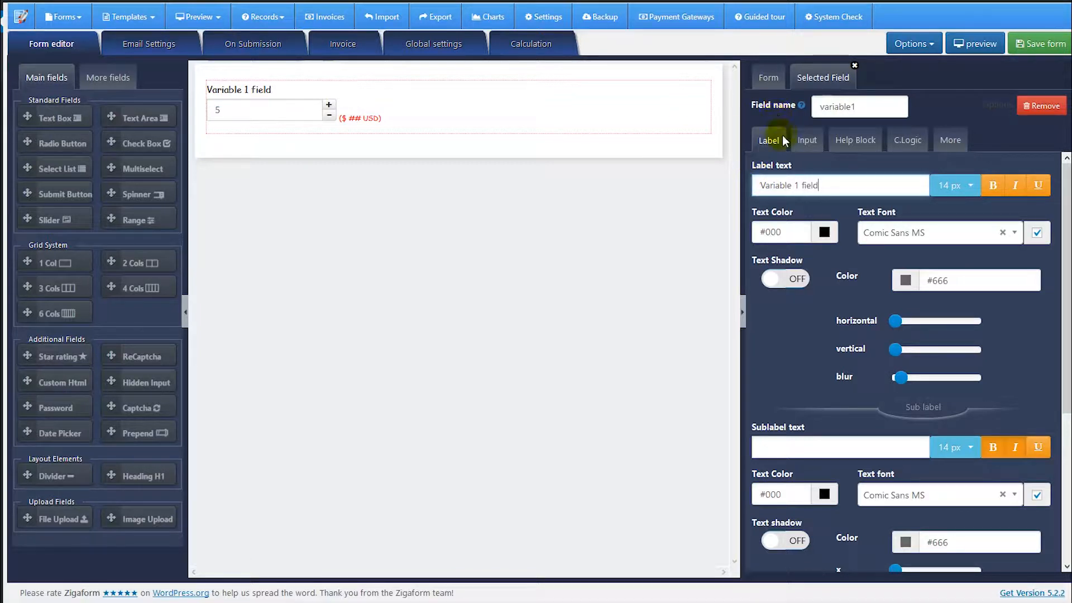
pyautogui.click(807, 140)
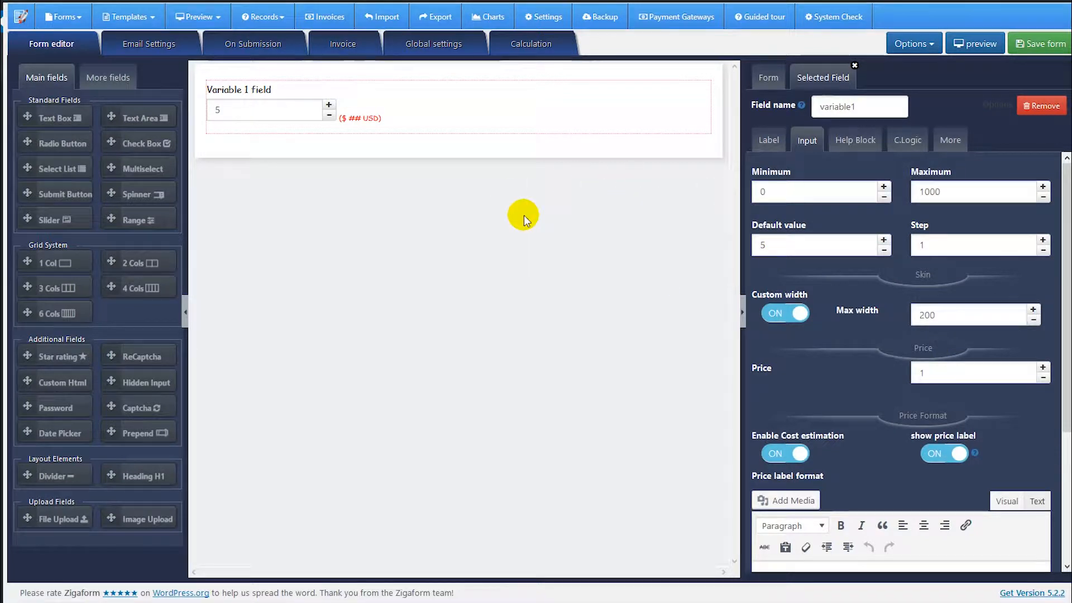
# Step: Add a radio button field below the spinner, named variable2 and labelled "Variable 2 field"
pyautogui.click(79, 148)
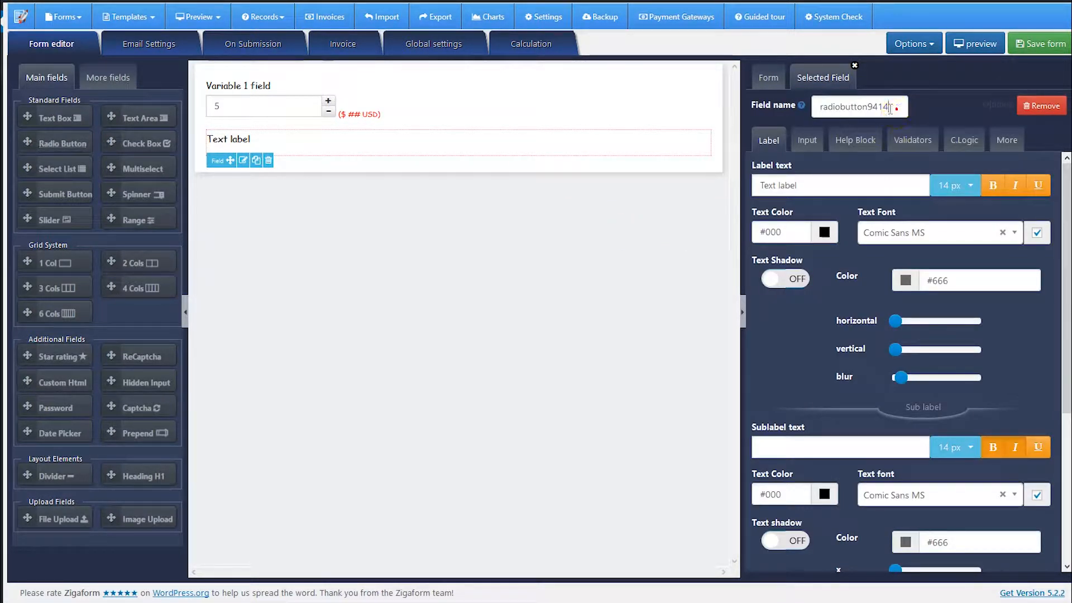
pyautogui.moveTo(894, 106); pyautogui.dragTo(821, 107)
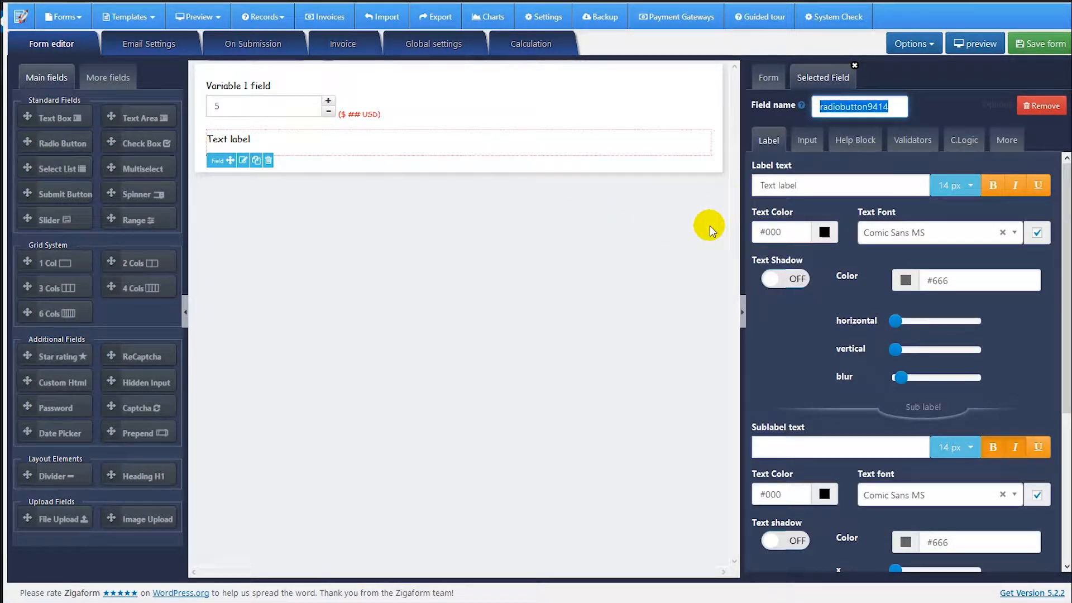
pyautogui.write('variable2')
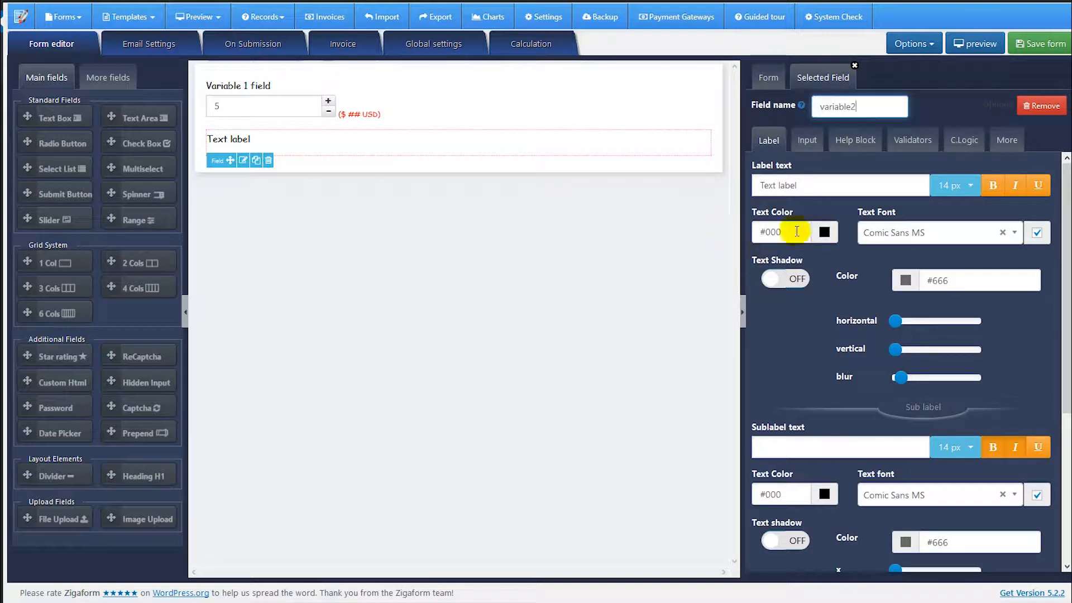
pyautogui.moveTo(807, 189); pyautogui.dragTo(763, 190)
pyautogui.write('Variable 2 field')
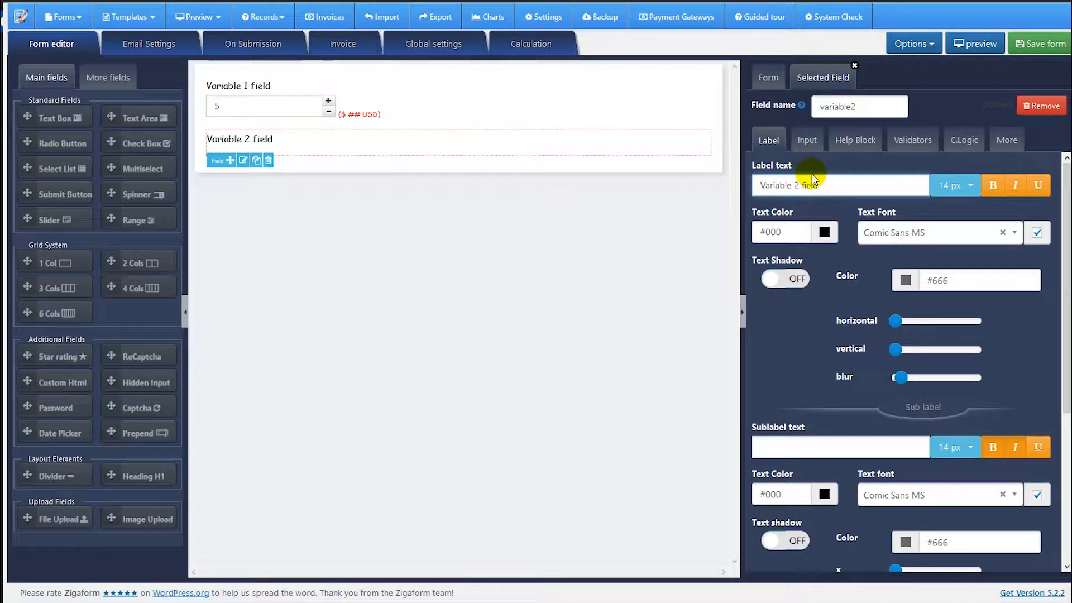
# Step: Add three options to the Variable 2 radio field, labelled New option 1, New option 2 and New option 3
pyautogui.click(811, 142)
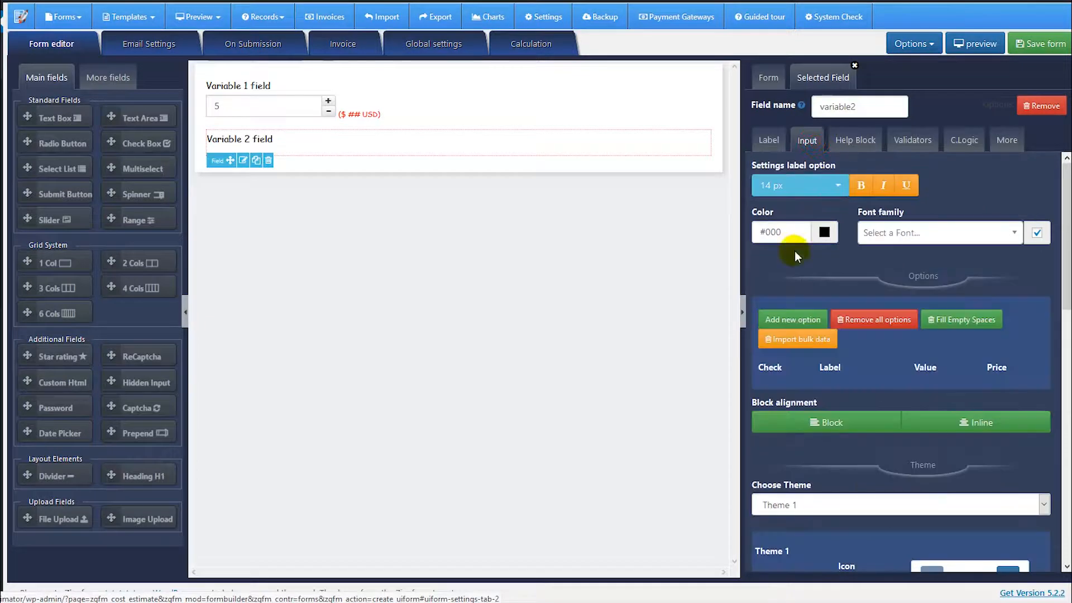
pyautogui.click(791, 319)
pyautogui.click(791, 319)
pyautogui.click(792, 320)
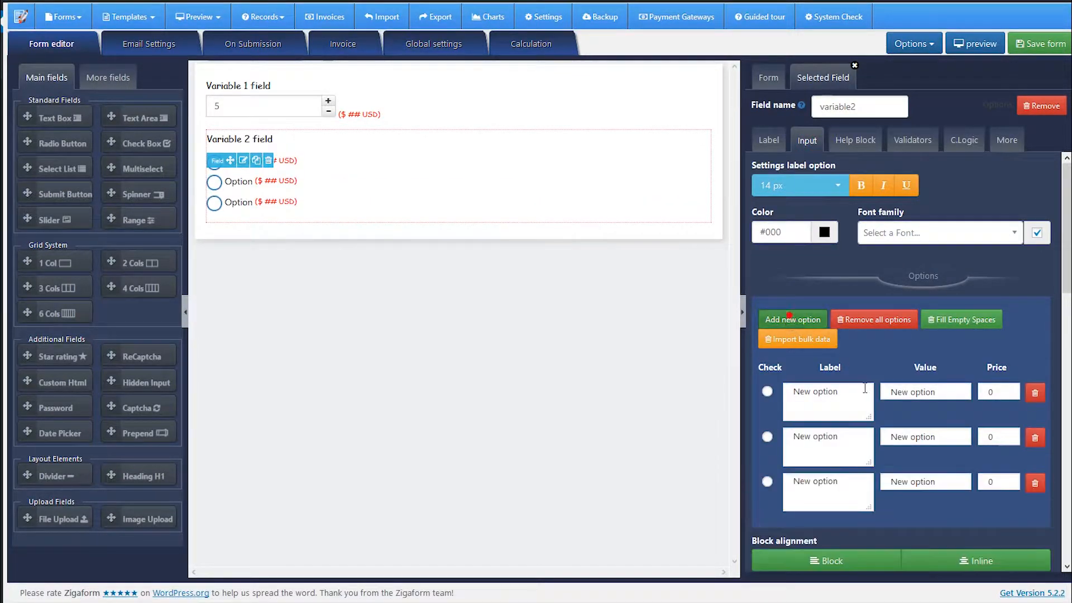
pyautogui.click(851, 401)
pyautogui.write('1')
pyautogui.click(854, 439)
pyautogui.write('2')
pyautogui.click(852, 485)
pyautogui.write('3')
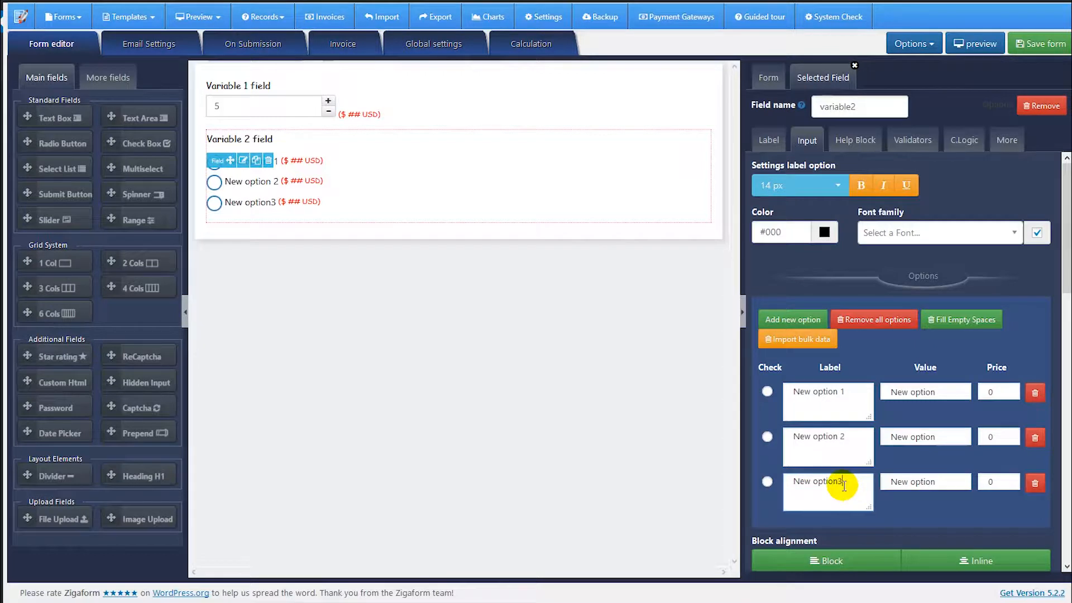
# Step: Set the values of the three radio options to 10, 20 and 30 respectively
pyautogui.moveTo(933, 395); pyautogui.dragTo(888, 392)
pyautogui.press('BackSpace')
pyautogui.write('10')
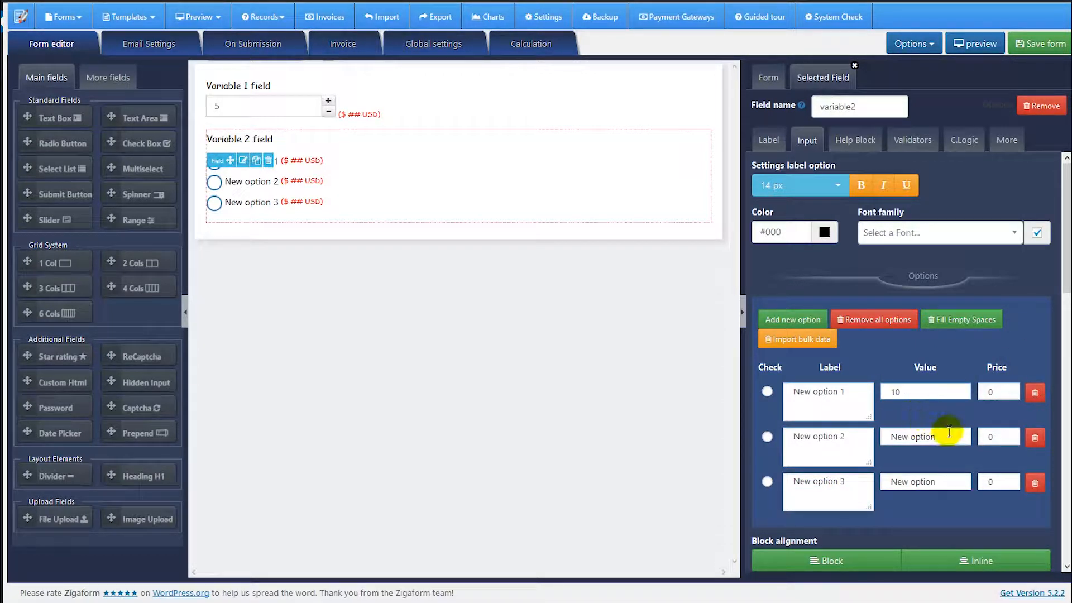
pyautogui.moveTo(949, 437); pyautogui.dragTo(889, 438)
pyautogui.write('20')
pyautogui.moveTo(958, 481); pyautogui.dragTo(886, 484)
pyautogui.write('30')
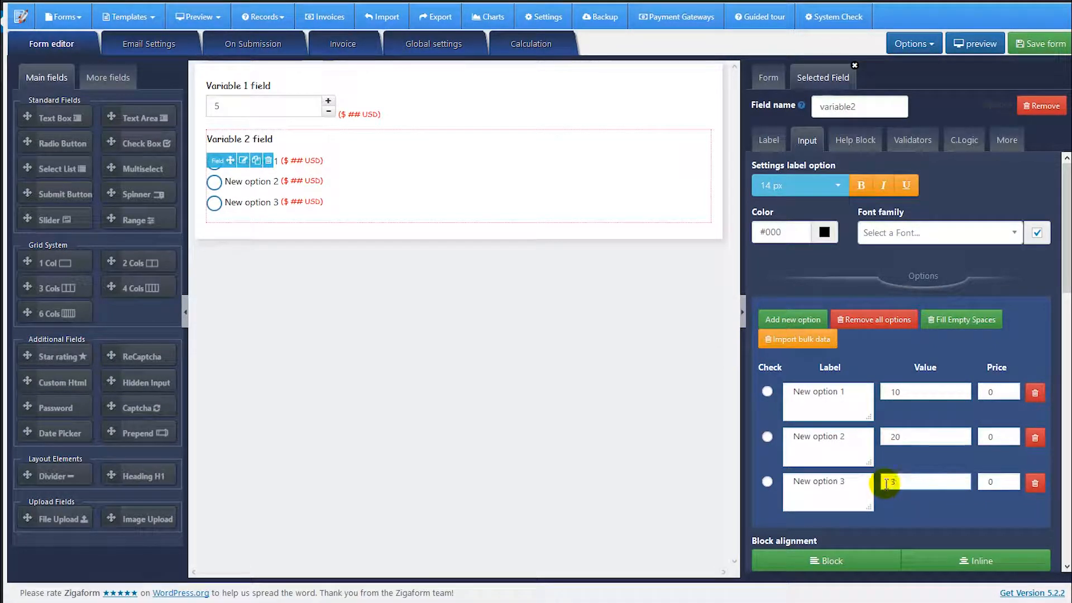
pyautogui.click(913, 434)
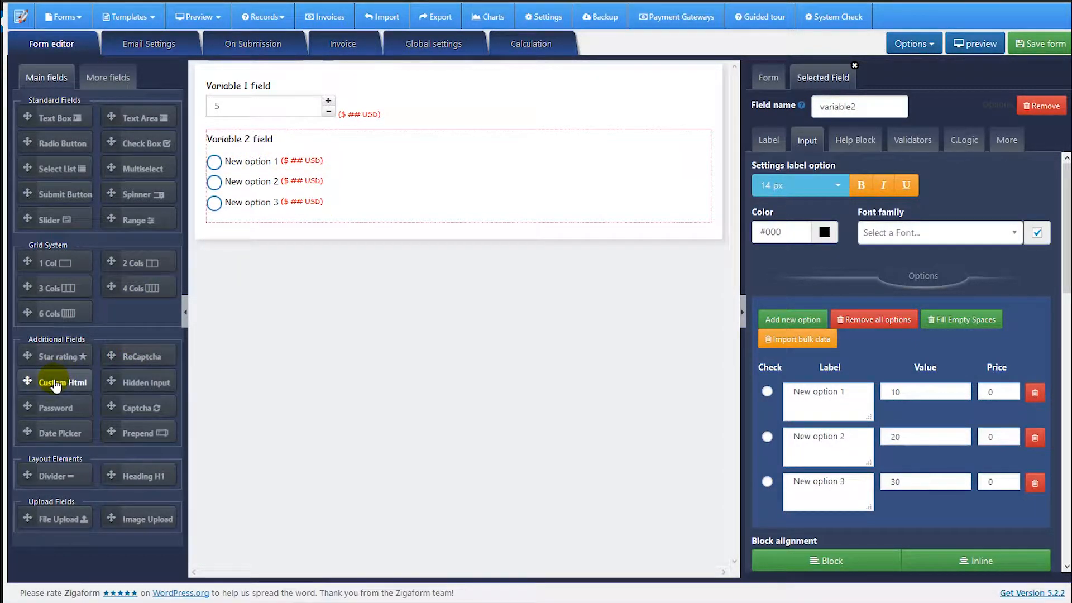
# Step: Add a Custom Html field below the radio options and hide its label block
pyautogui.moveTo(56, 386); pyautogui.dragTo(425, 239)
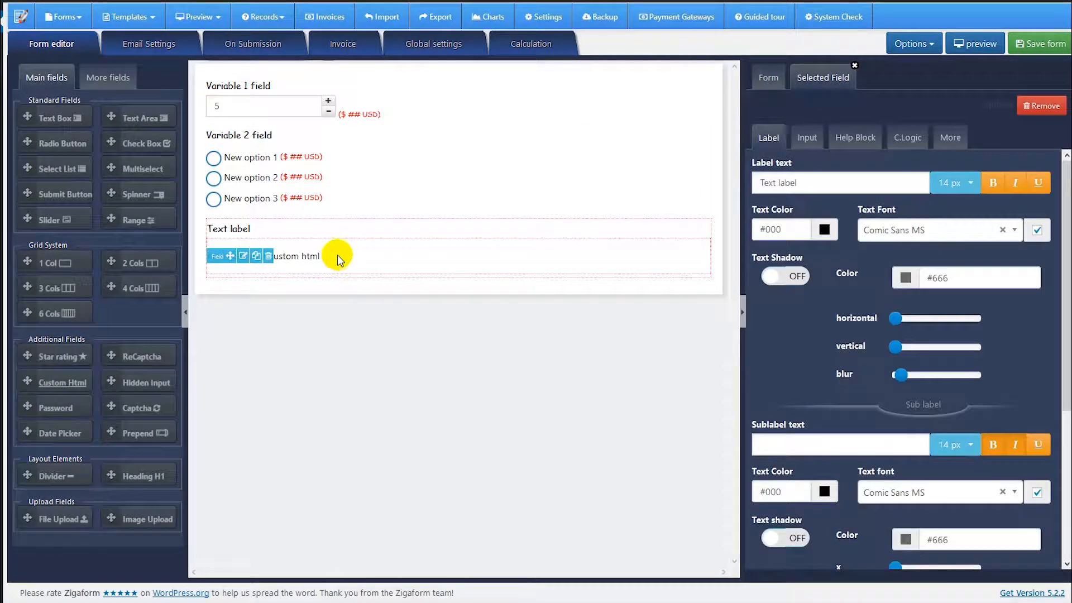
pyautogui.scroll(-4, 799, 335)
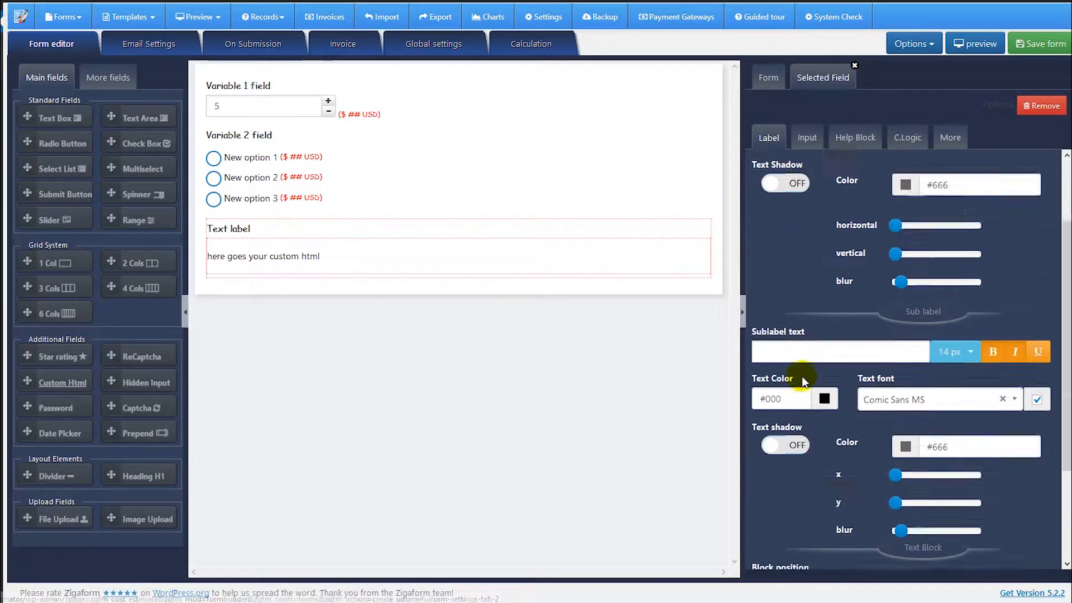
pyautogui.click(770, 525)
pyautogui.scroll(5, 840, 368)
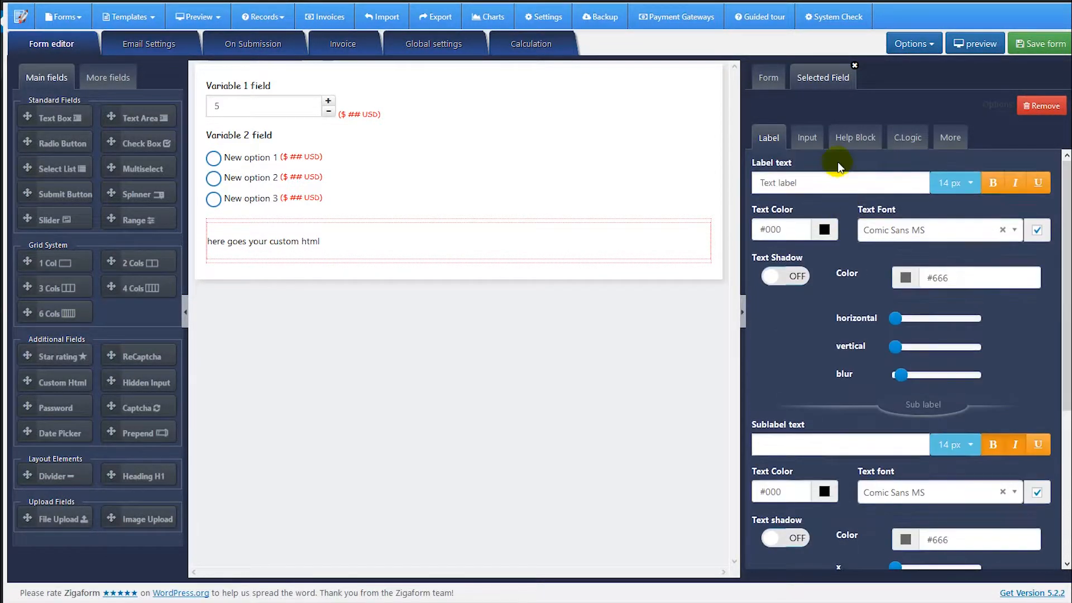
# Step: Replace the custom HTML content with "The result of calculation goes here:"
pyautogui.click(807, 138)
pyautogui.click(915, 264)
pyautogui.moveTo(917, 264); pyautogui.dragTo(780, 264)
pyautogui.write('Th')
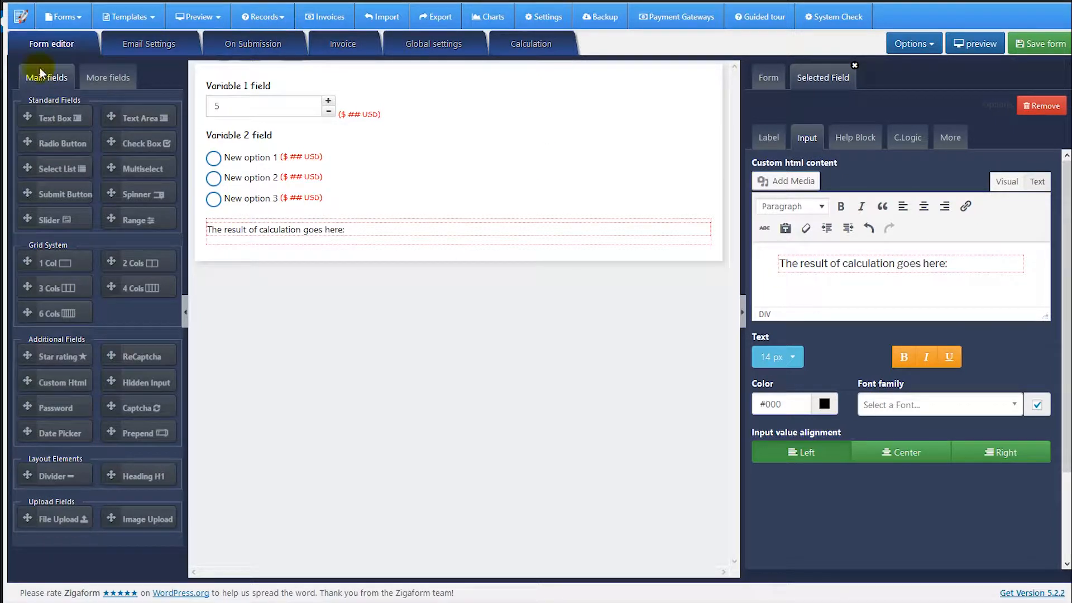
# Step: Add a two-column grid, moving both variable fields into its first column and the calculation result text into its second
pyautogui.click(129, 267)
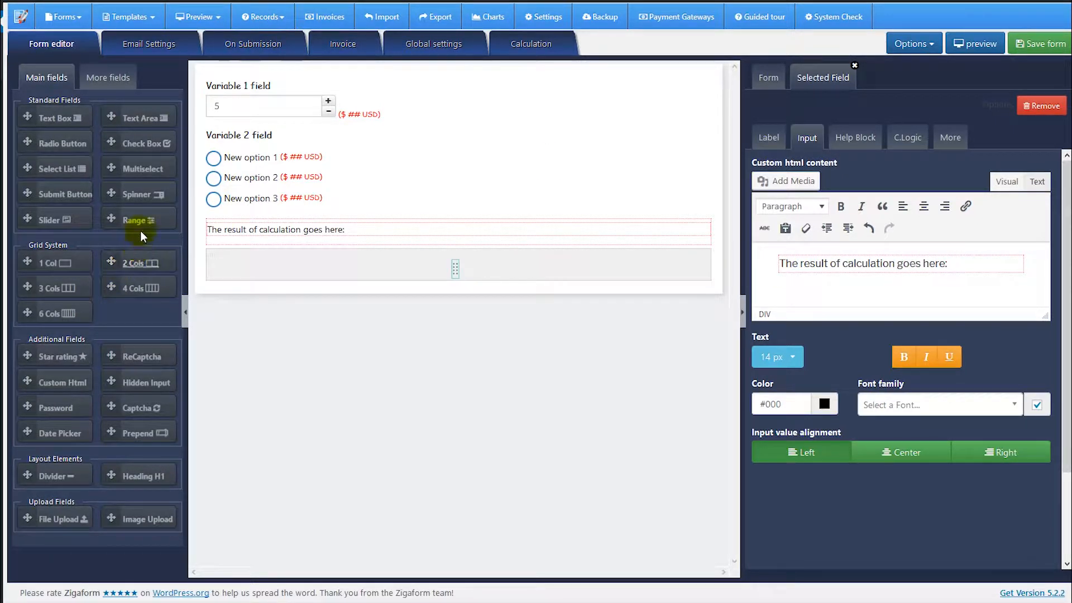
pyautogui.click(267, 270)
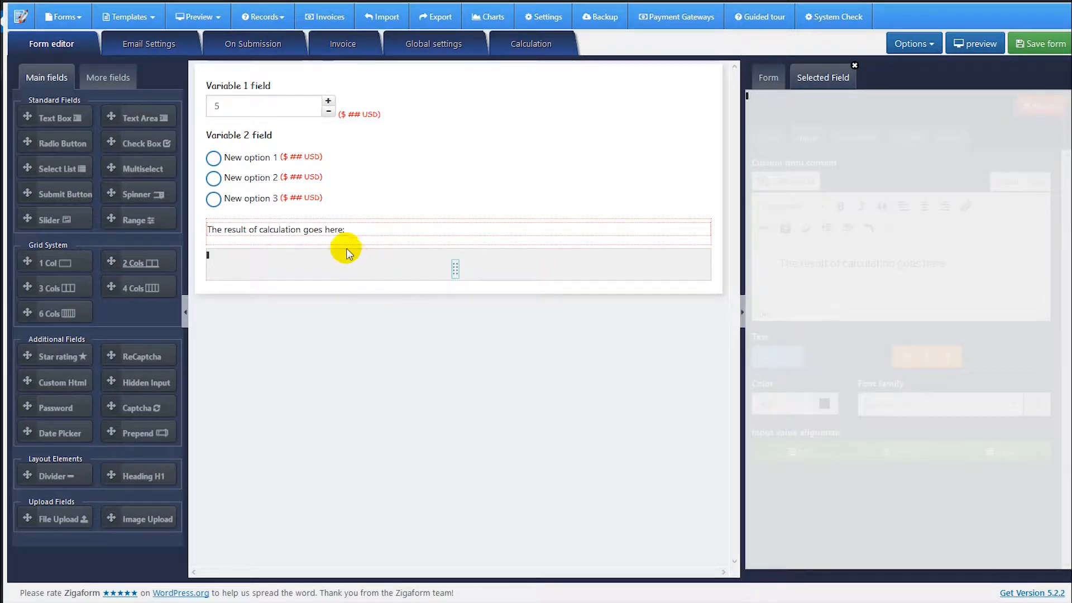
pyautogui.moveTo(233, 107); pyautogui.dragTo(241, 215)
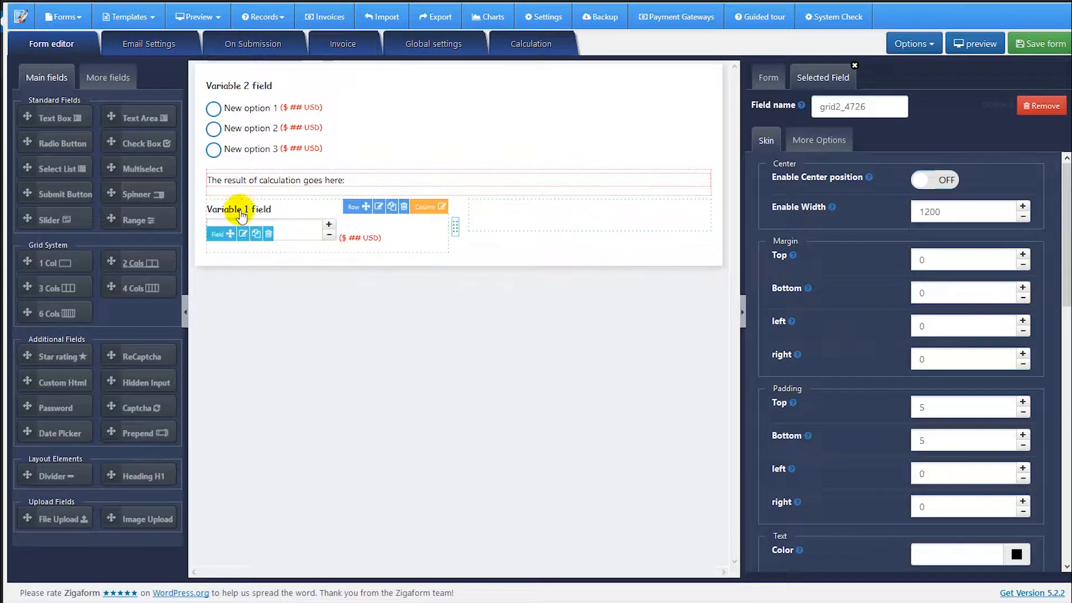
pyautogui.moveTo(229, 126); pyautogui.dragTo(247, 168)
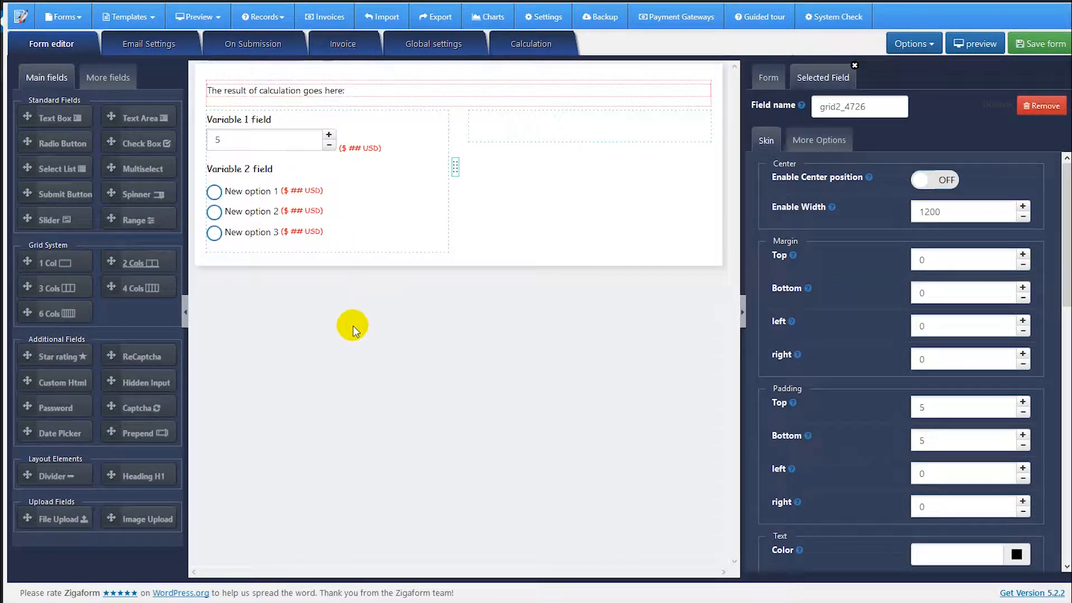
pyautogui.moveTo(262, 93); pyautogui.dragTo(517, 167)
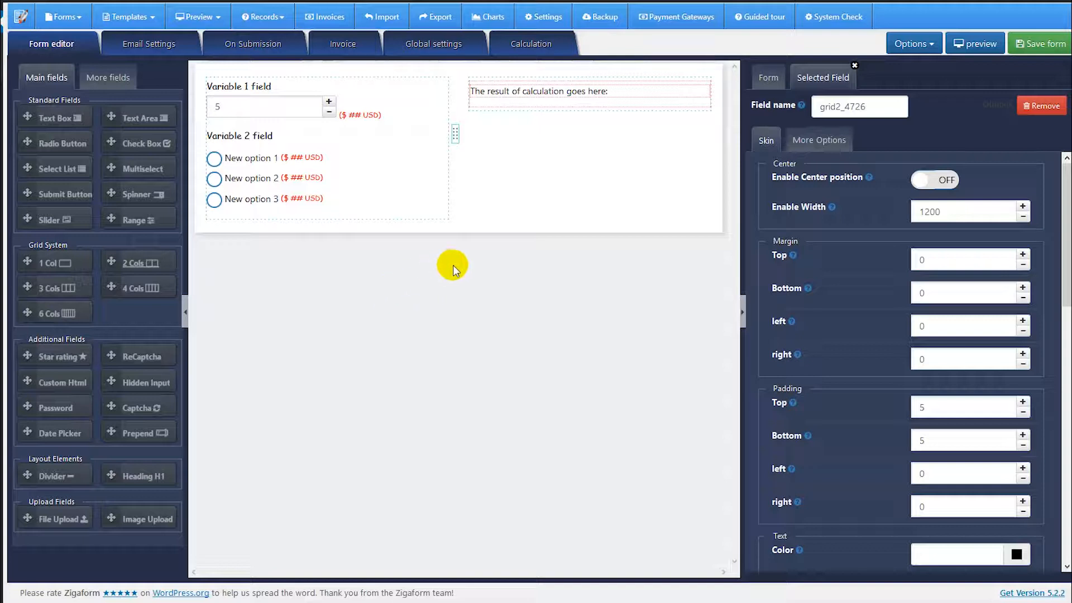
# Step: Enable math calculation for the form and add a new optional variable
pyautogui.click(514, 51)
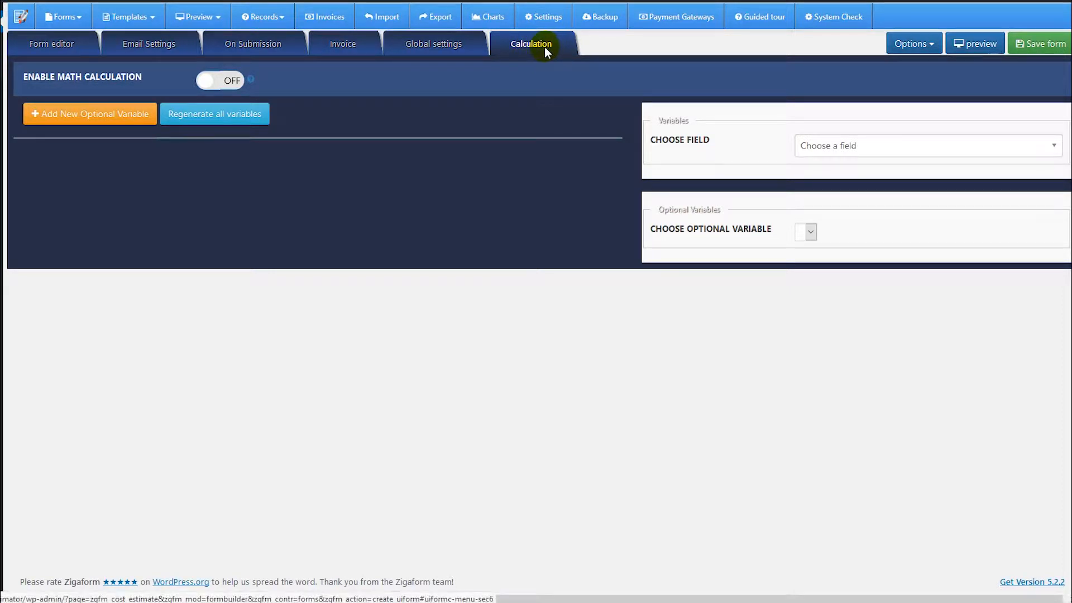
pyautogui.click(229, 79)
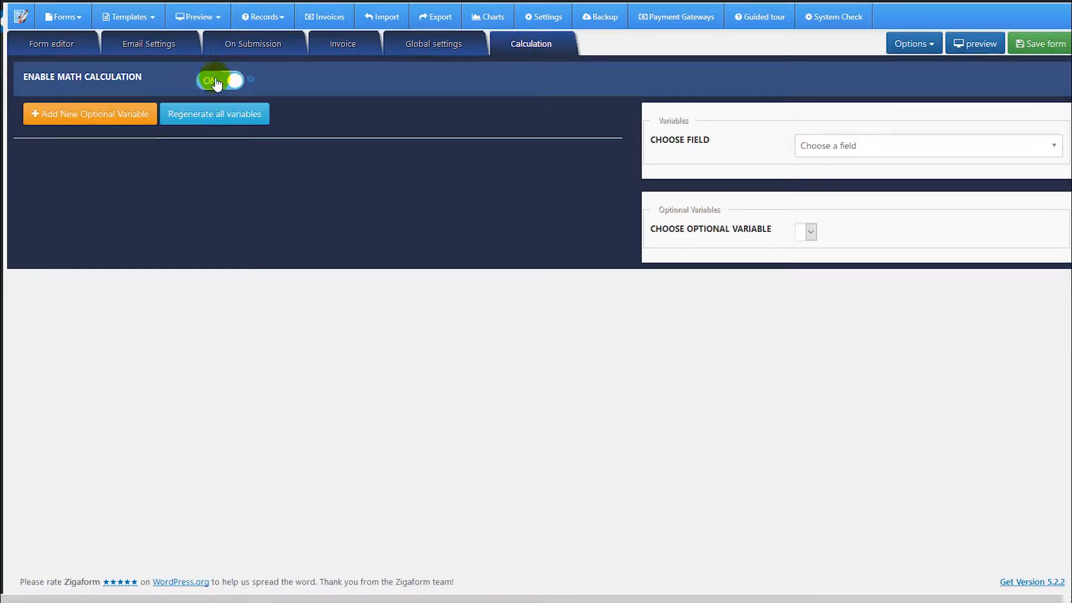
pyautogui.click(83, 123)
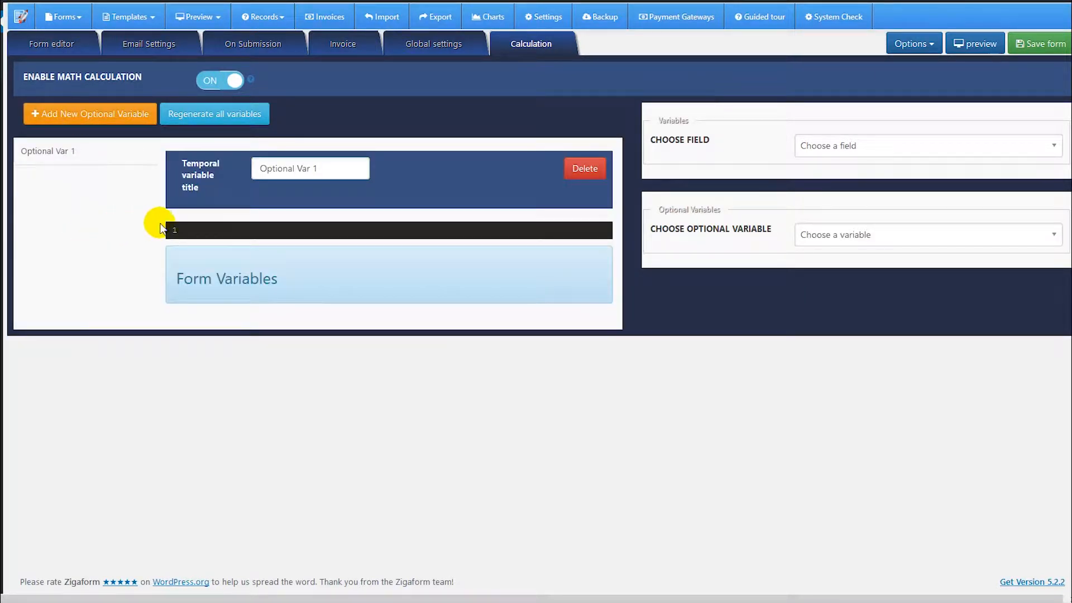
# Step: Title the optional variable "Total" and check which form fields can be chosen for the calculation
pyautogui.click(194, 231)
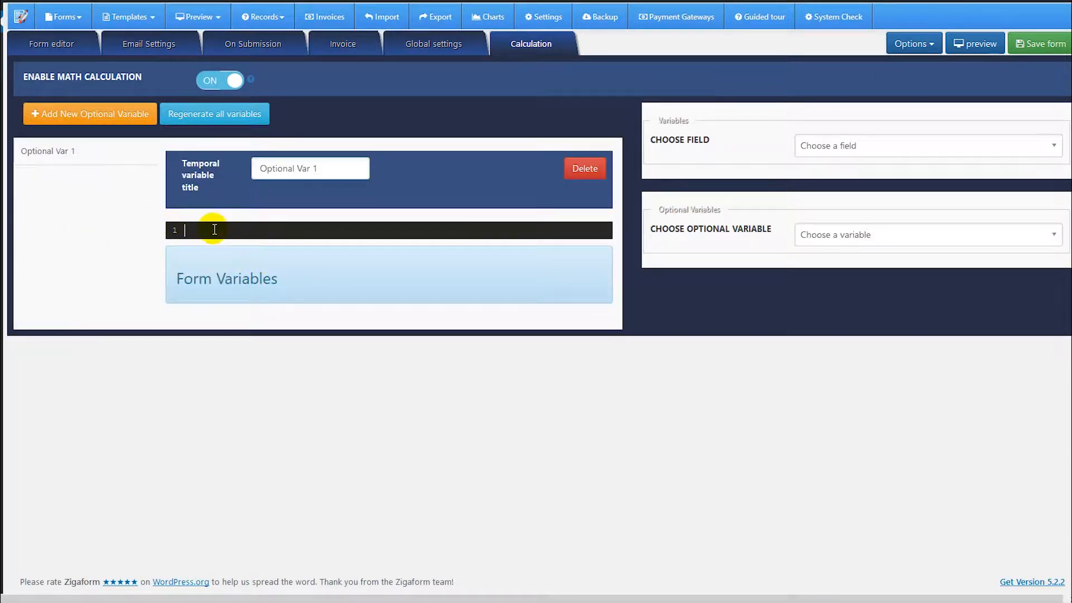
pyautogui.moveTo(335, 169); pyautogui.dragTo(256, 170)
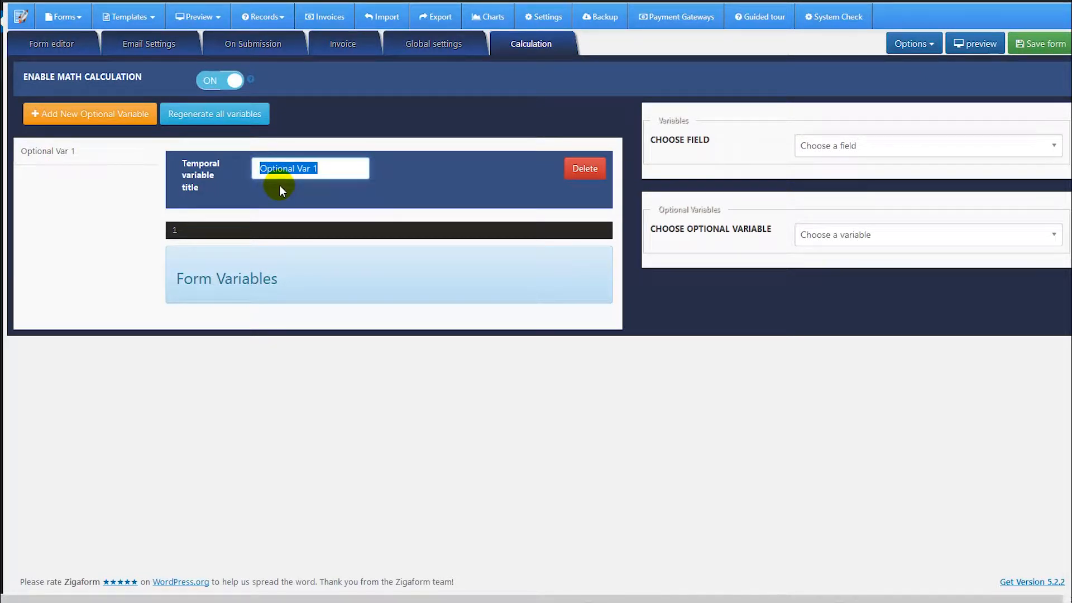
pyautogui.write('Total')
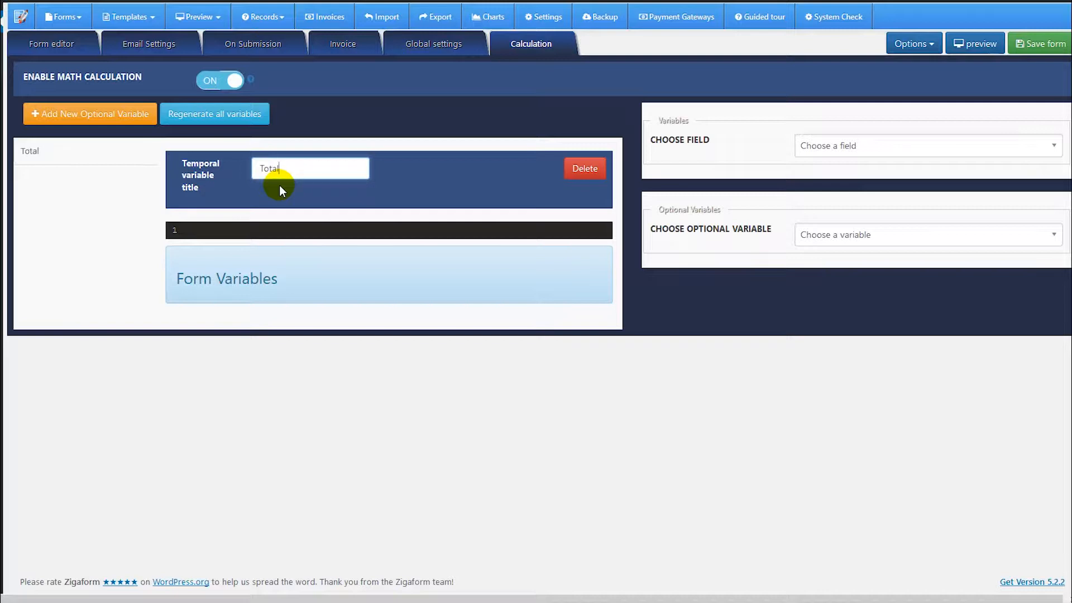
pyautogui.click(799, 148)
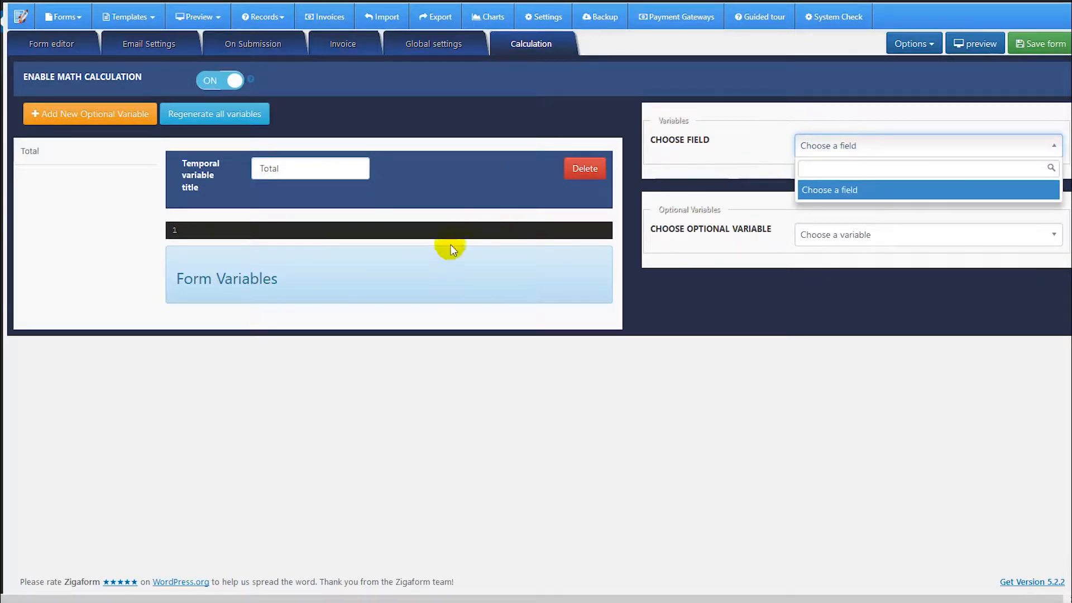
pyautogui.click(266, 184)
# Step: In the form editor, turn off the price label for the Variable 2 radio button field
pyautogui.click(56, 42)
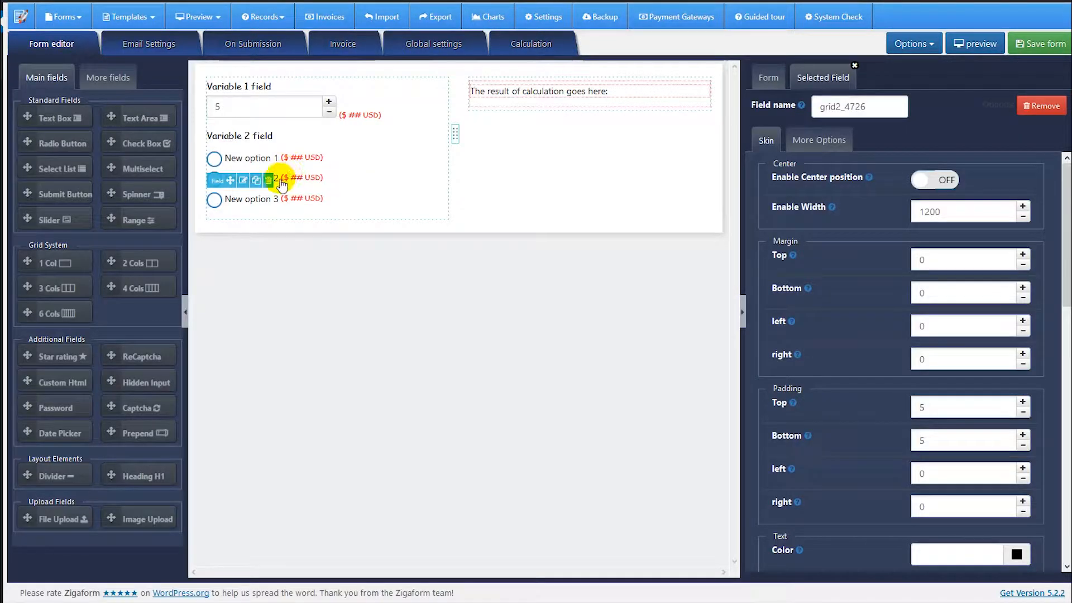
pyautogui.click(247, 182)
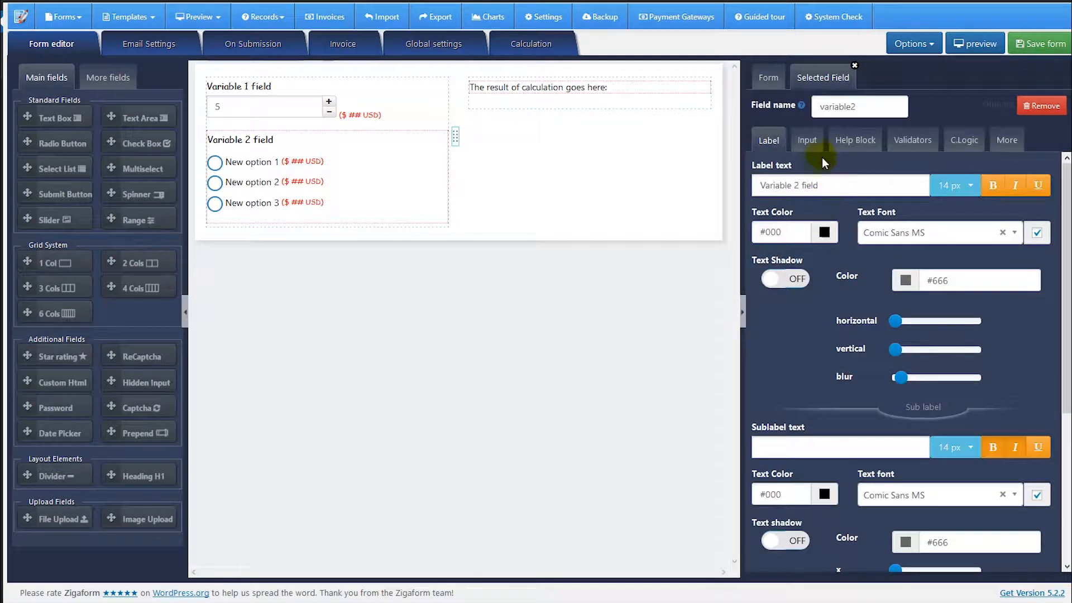
pyautogui.click(807, 140)
pyautogui.scroll(-5, 930, 427)
pyautogui.scroll(-6, 943, 428)
pyautogui.click(945, 268)
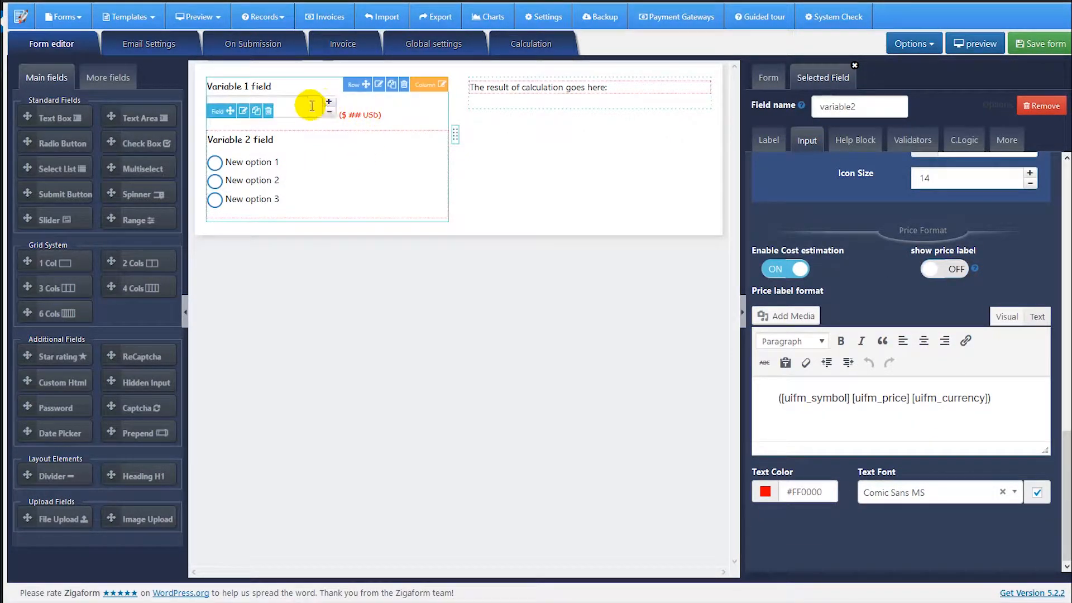
# Step: Turn off the price label for the Variable 1 spinner field
pyautogui.click(241, 107)
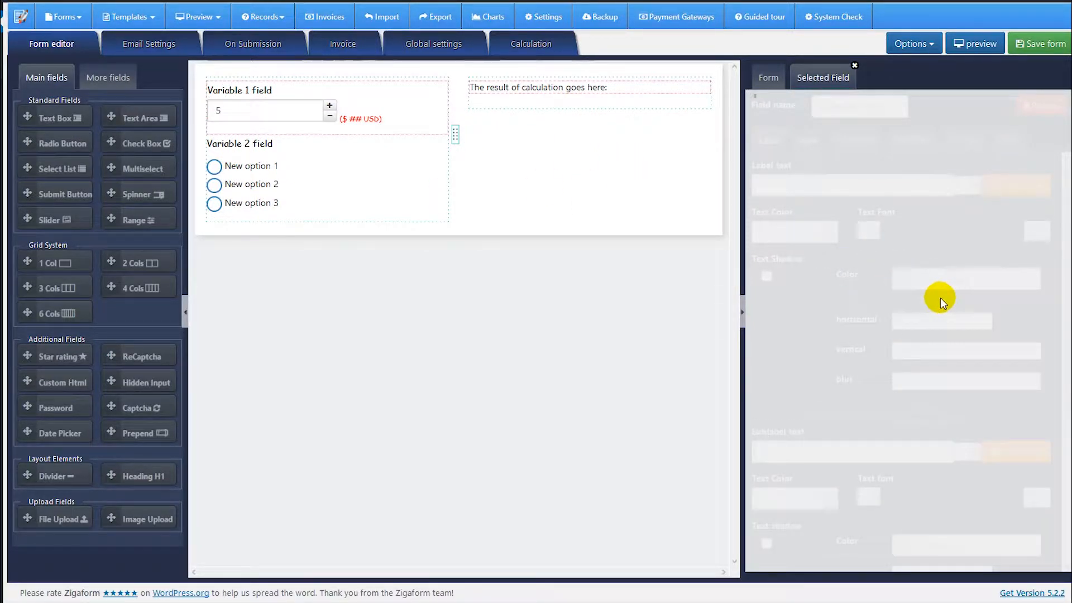
pyautogui.scroll(-4, 950, 363)
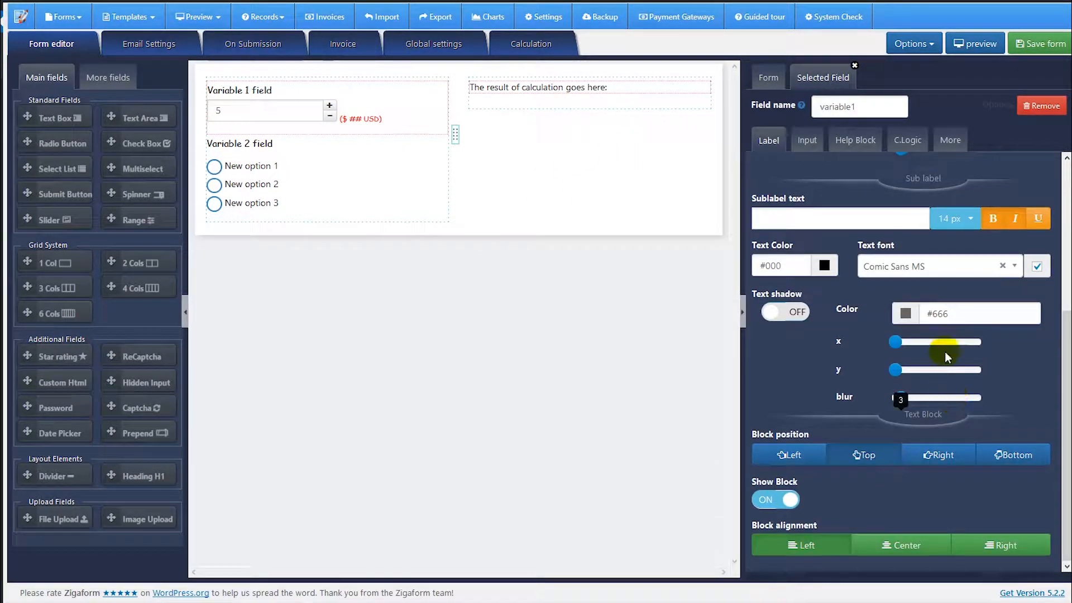
pyautogui.click(815, 136)
pyautogui.click(945, 270)
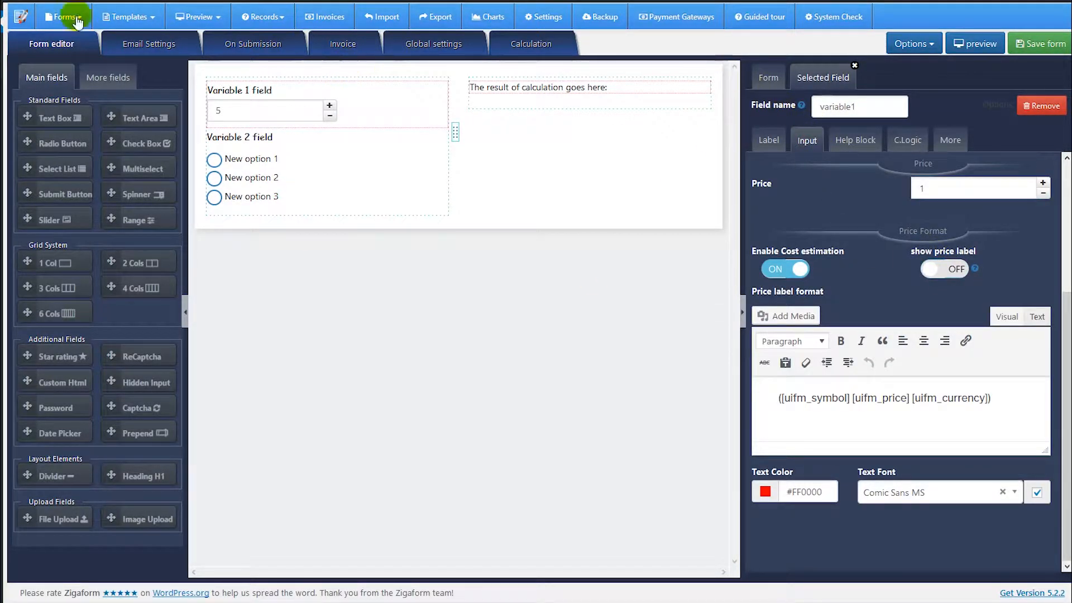
# Step: Return to the calculation settings, check the selectable form fields, and begin the Total code with "var total, variable2, variable1;"
pyautogui.click(141, 49)
pyautogui.click(528, 46)
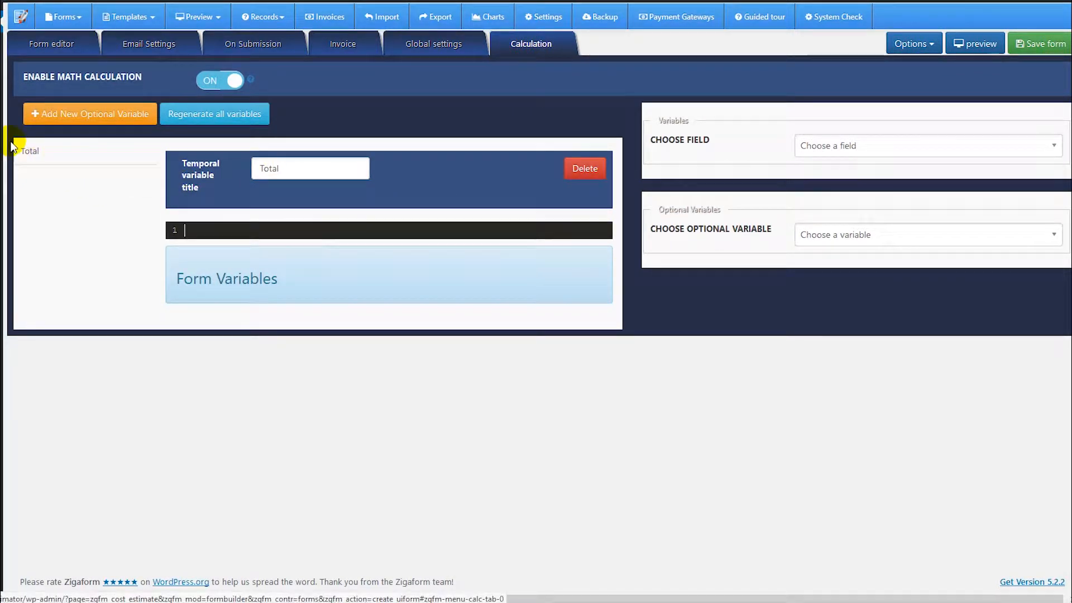
pyautogui.click(820, 148)
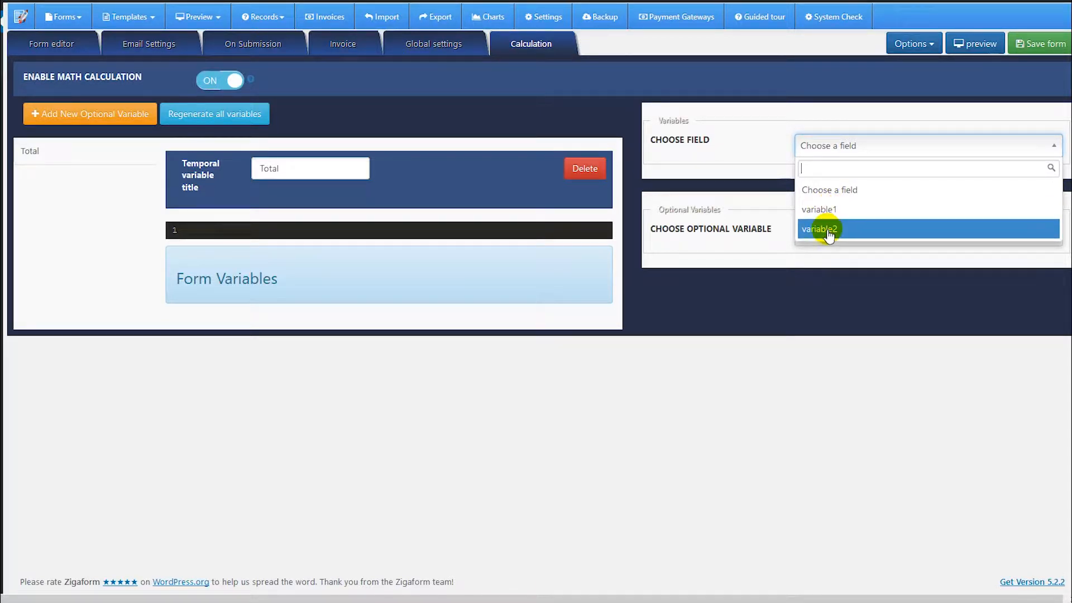
pyautogui.click(423, 230)
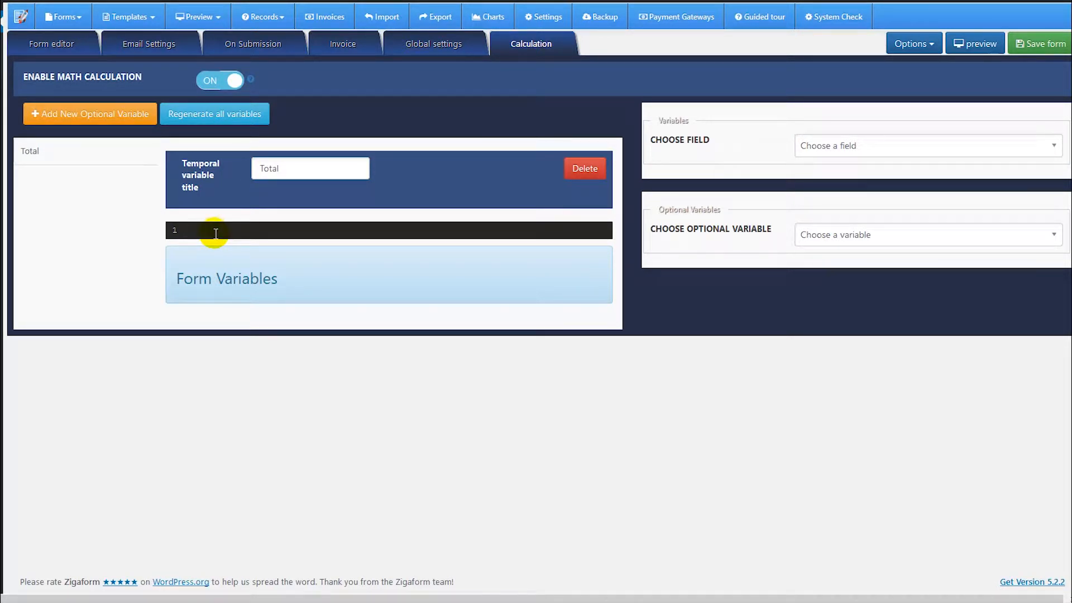
pyautogui.write('var')
pyautogui.write('total, variable2, variable1;')
pyautogui.press('Return')
pyautogui.press('Return')
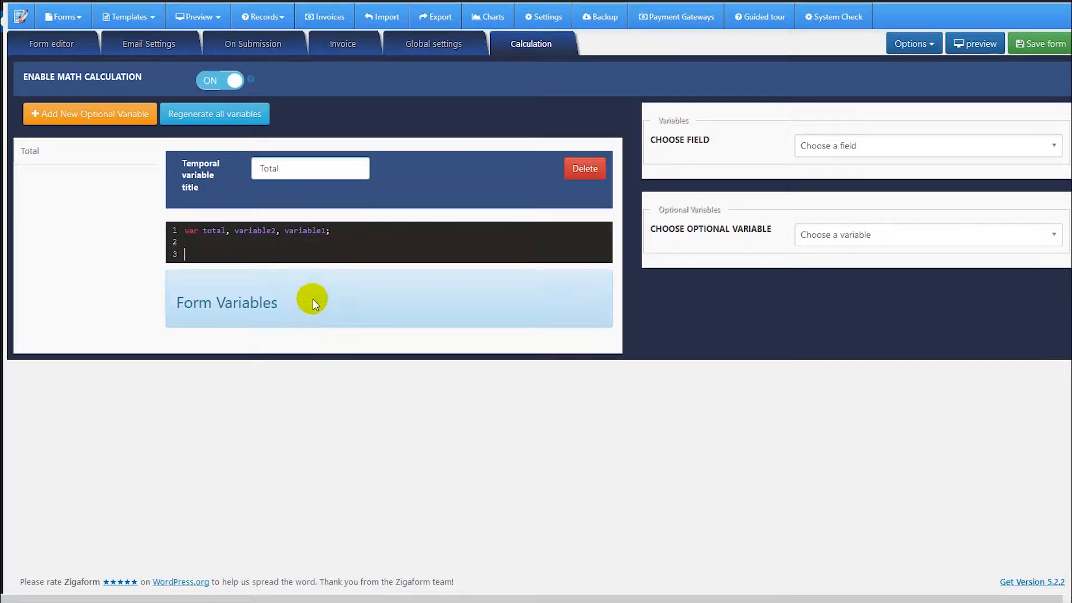
# Step: Add the comment "//get variable 1 info" below the declaration and start the assignment "variable1=" beneath it
pyautogui.press('Return')
pyautogui.press('Up')
pyautogui.write('//get var')
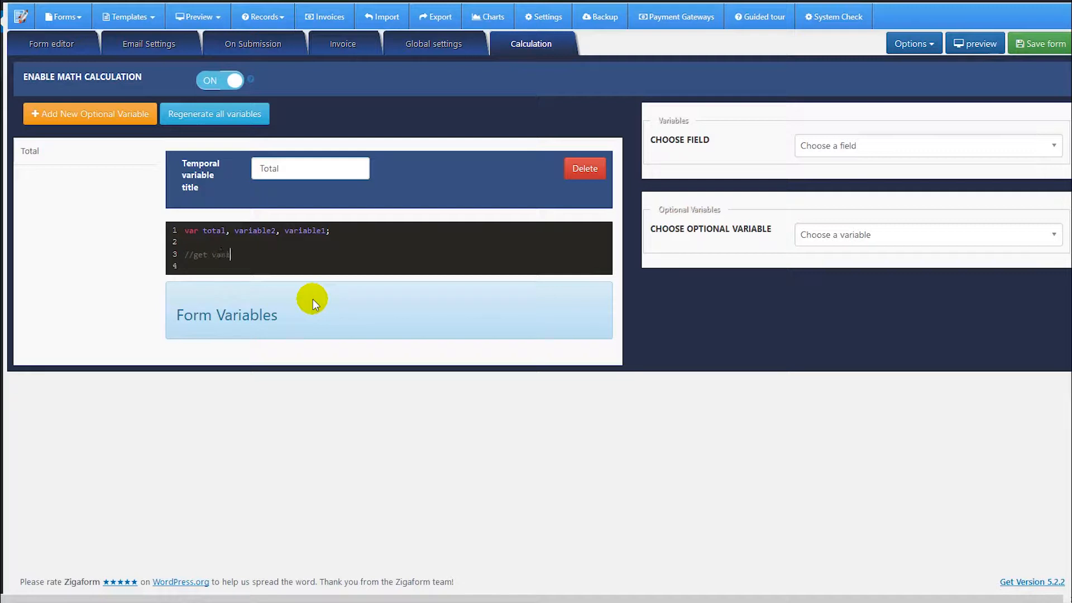
pyautogui.write('iable 1 info')
pyautogui.press('Return')
pyautogui.write('variable')
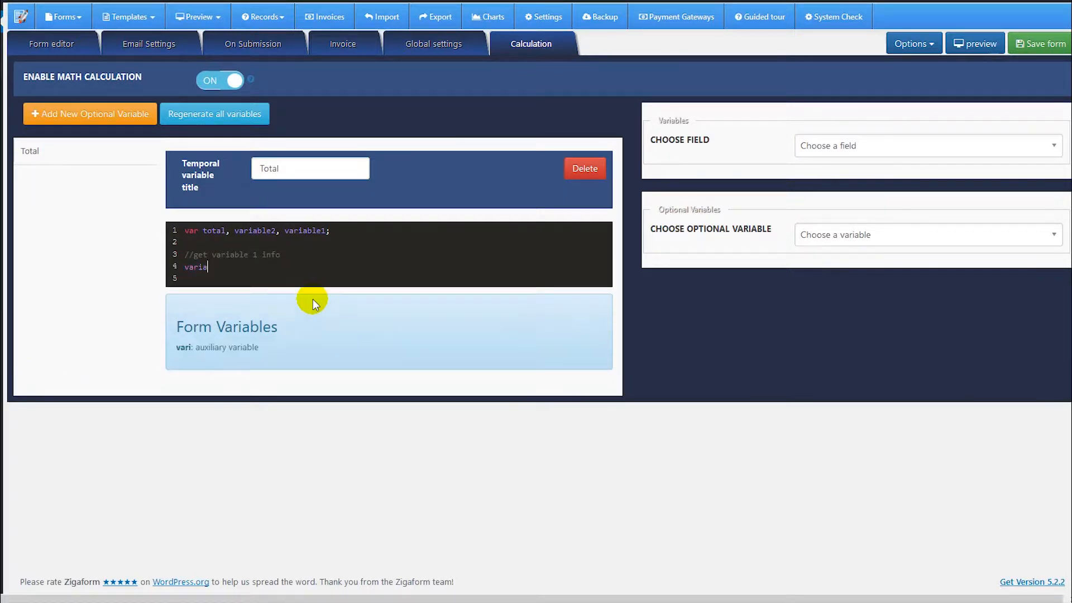
pyautogui.write('1=')
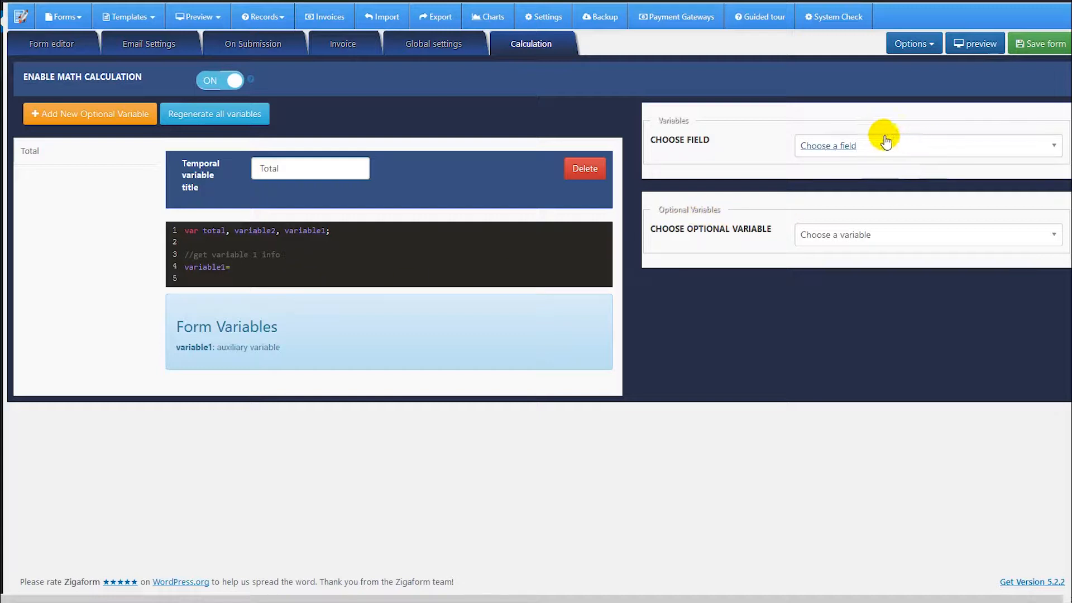
# Step: Complete the variable1 assignment with the field value reference of the variable1 field, ending the line with a semicolon
pyautogui.click(851, 145)
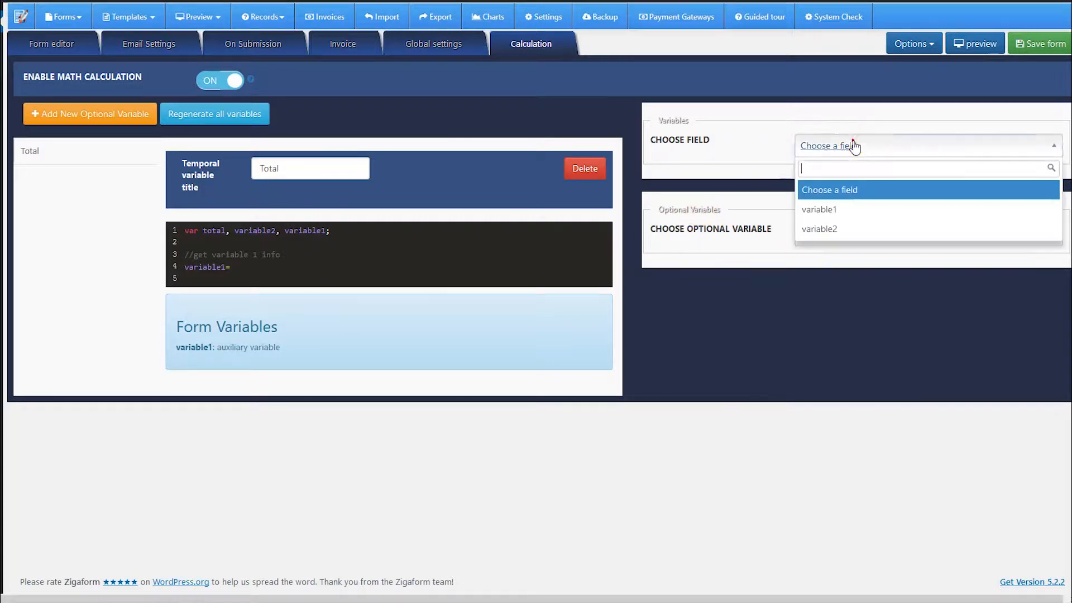
pyautogui.click(832, 209)
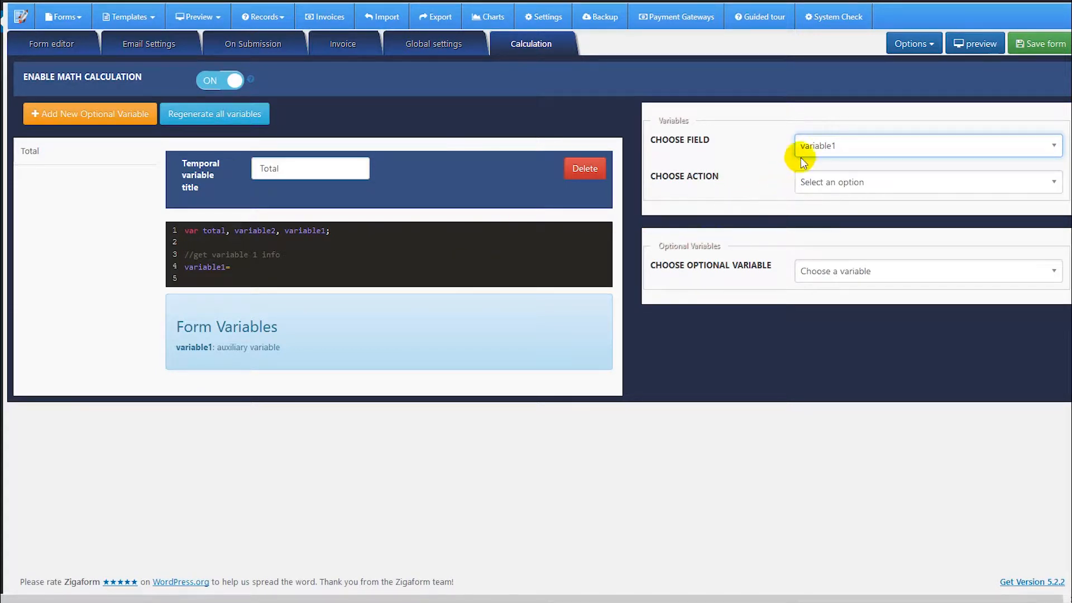
pyautogui.click(821, 196)
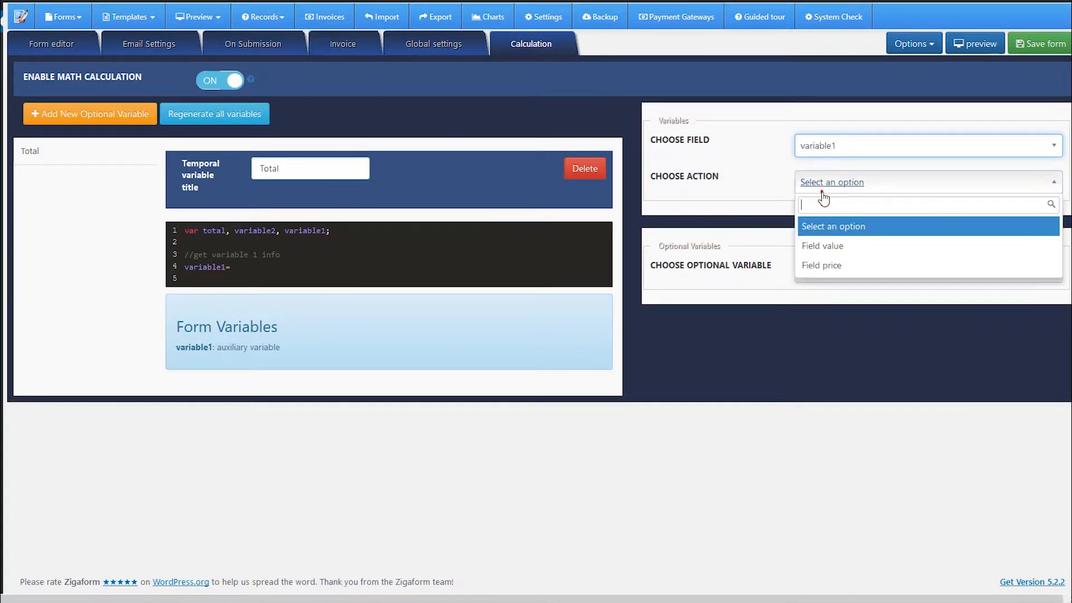
pyautogui.click(822, 242)
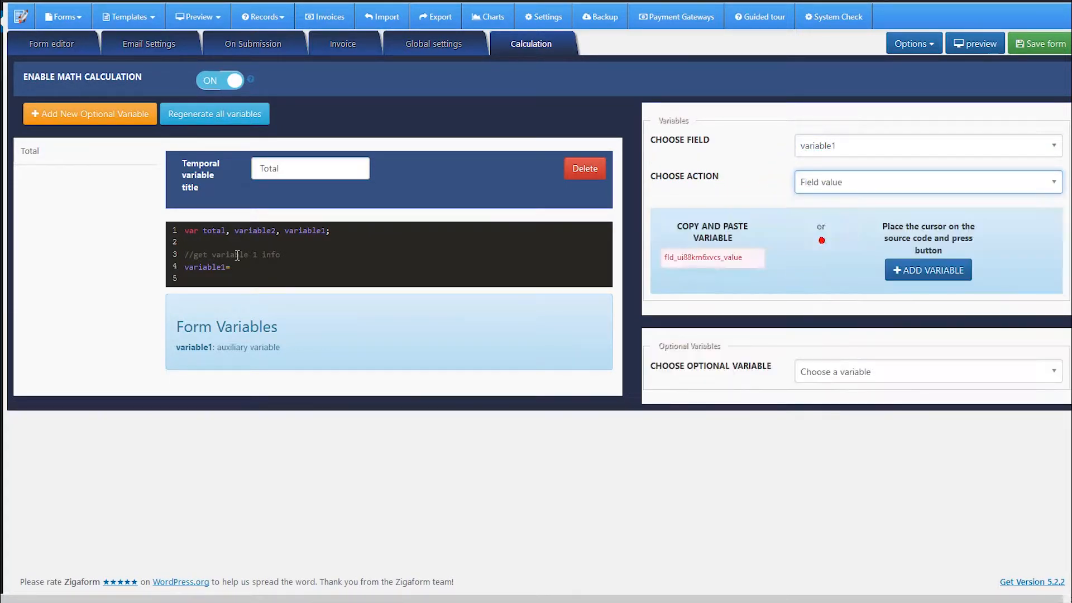
pyautogui.doubleClick(736, 258)
pyautogui.hotkey('ctrl', 'c')
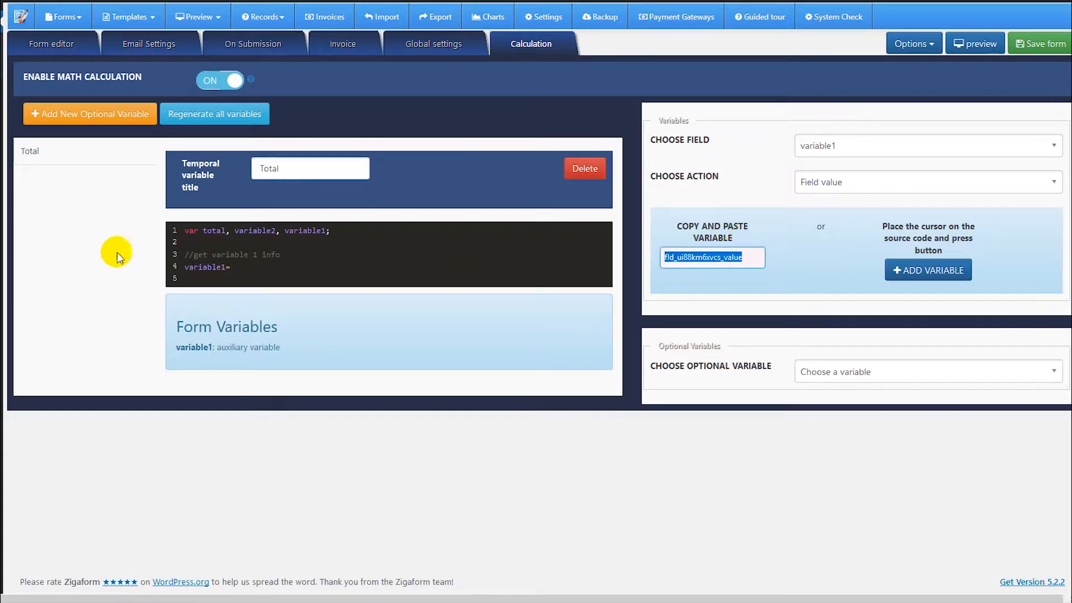
pyautogui.click(250, 270)
pyautogui.hotkey('ctrl', 'v')
pyautogui.write(';')
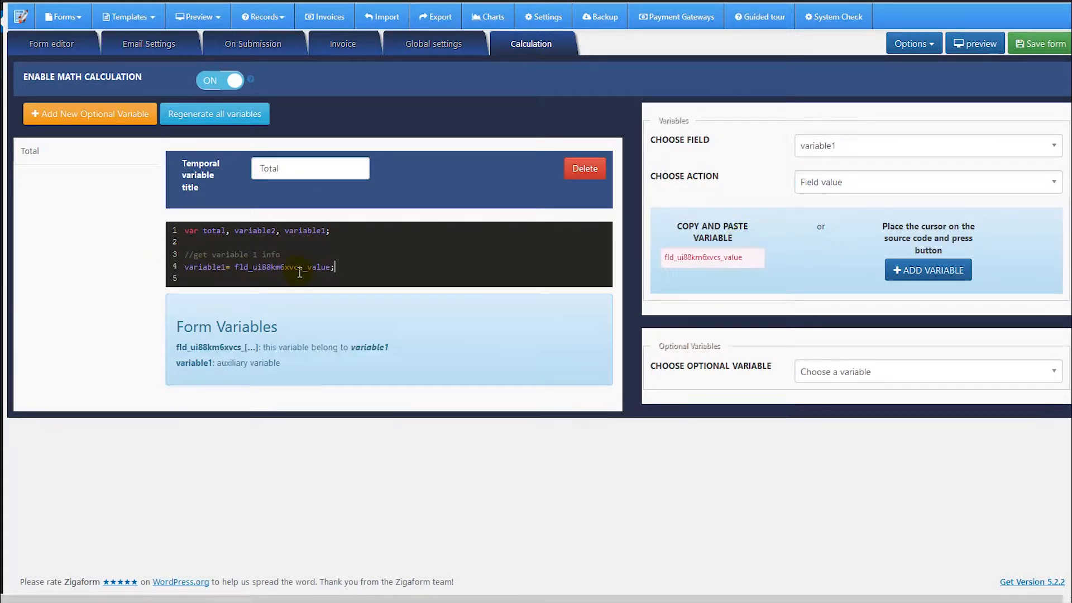
# Step: Add the comment "//get variable 2 value" below the variable1 line and start the assignment "variable2="
pyautogui.press('Return')
pyautogui.press('Return')
pyautogui.press('Return')
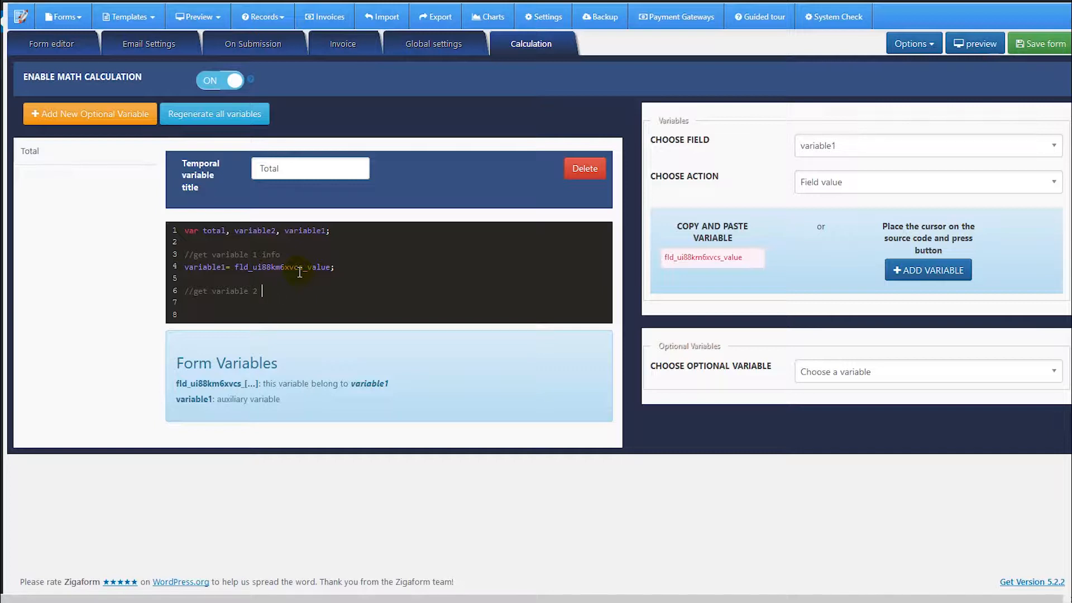
pyautogui.press('Return')
pyautogui.press('Return')
pyautogui.write('varia')
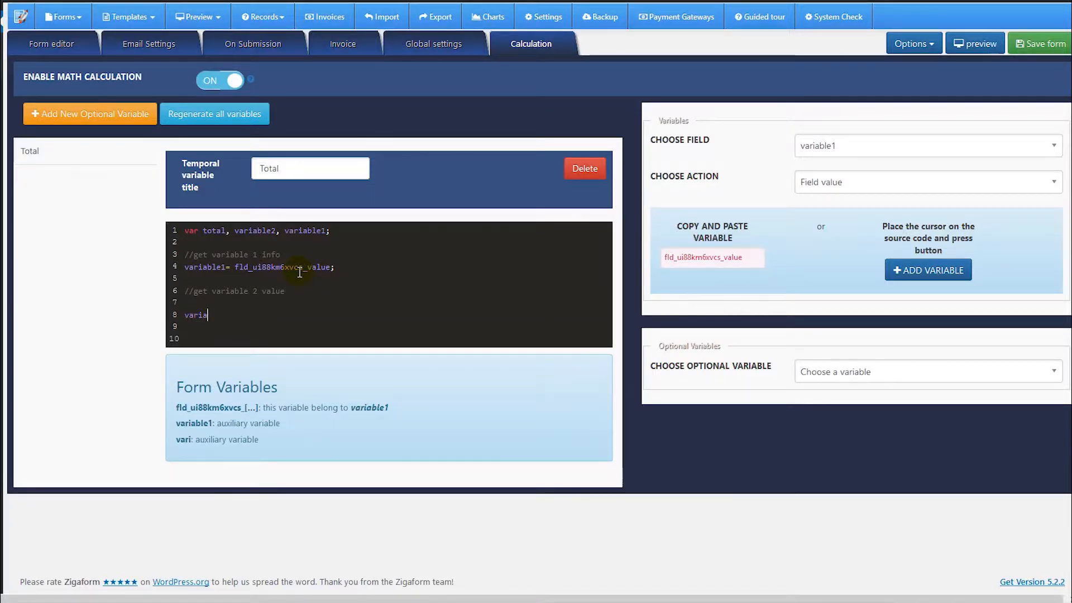
pyautogui.write('ble2=')
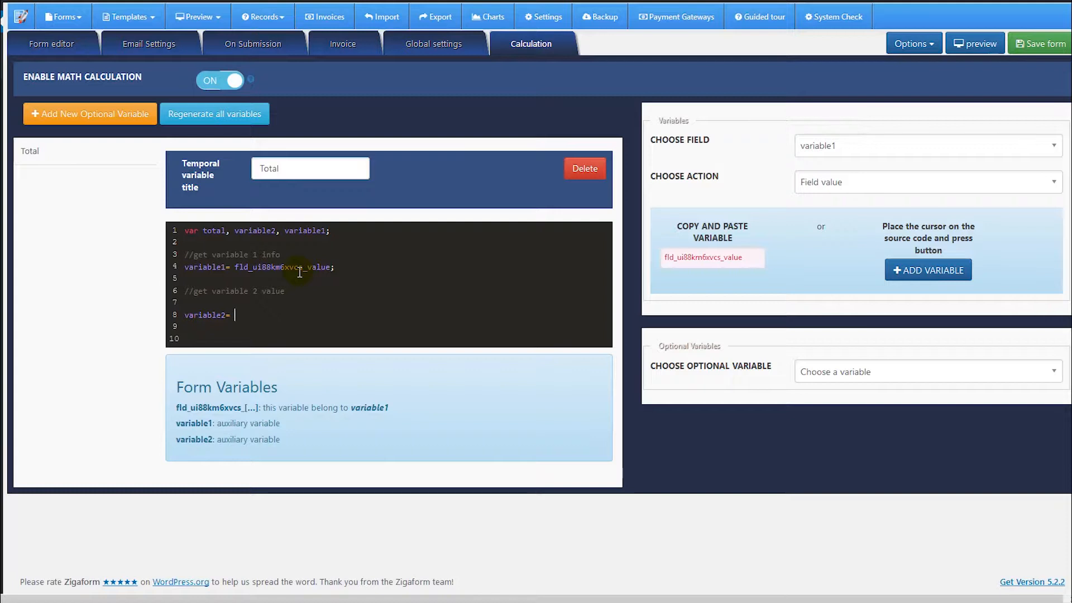
# Step: Complete the variable2 assignment with the field value reference of the variable2 field, ending the line with a semicolon
pyautogui.click(848, 145)
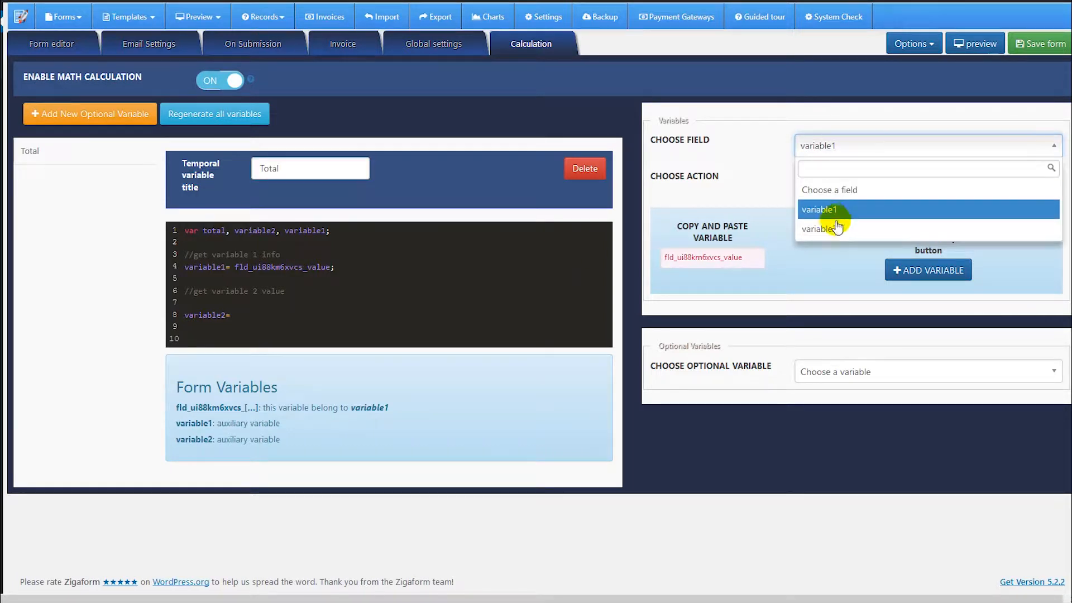
pyautogui.click(840, 226)
pyautogui.click(848, 178)
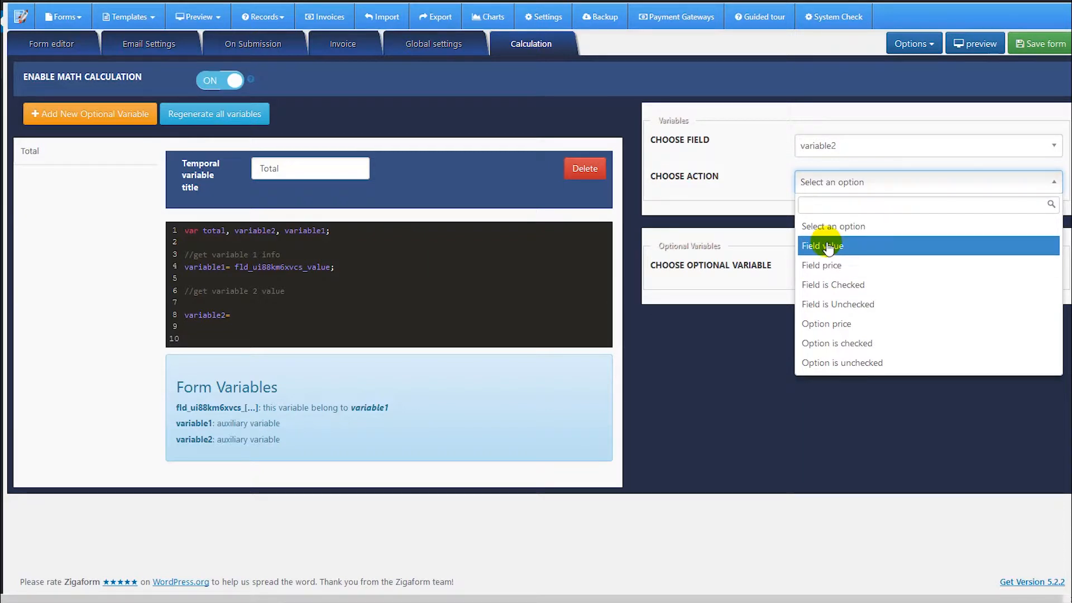
pyautogui.click(828, 246)
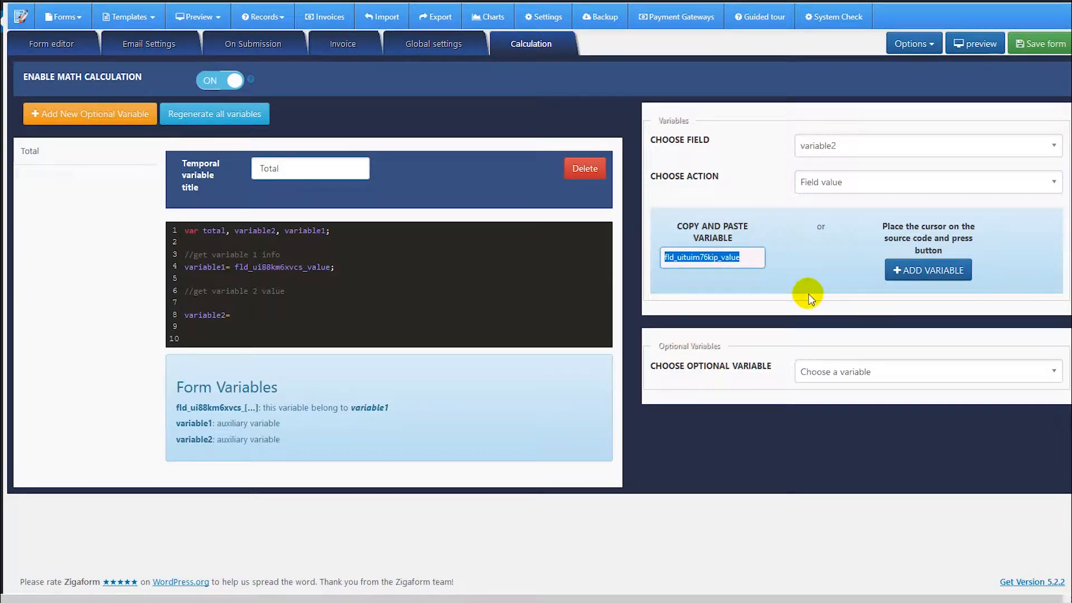
pyautogui.click(265, 311)
pyautogui.hotkey('ctrl', 'v')
pyautogui.write(';')
# Step: Add the comment "//result" followed by the formula "total= variable1 + variable2;" below the variable2 assignment
pyautogui.press('Return')
pyautogui.press('Return')
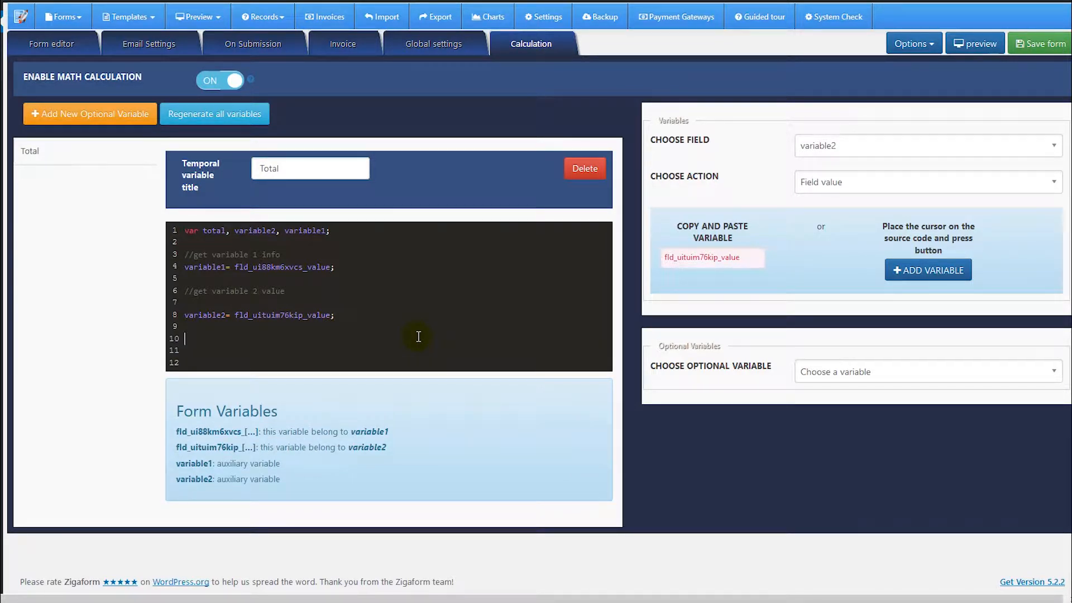
pyautogui.press('Return')
pyautogui.write('tot')
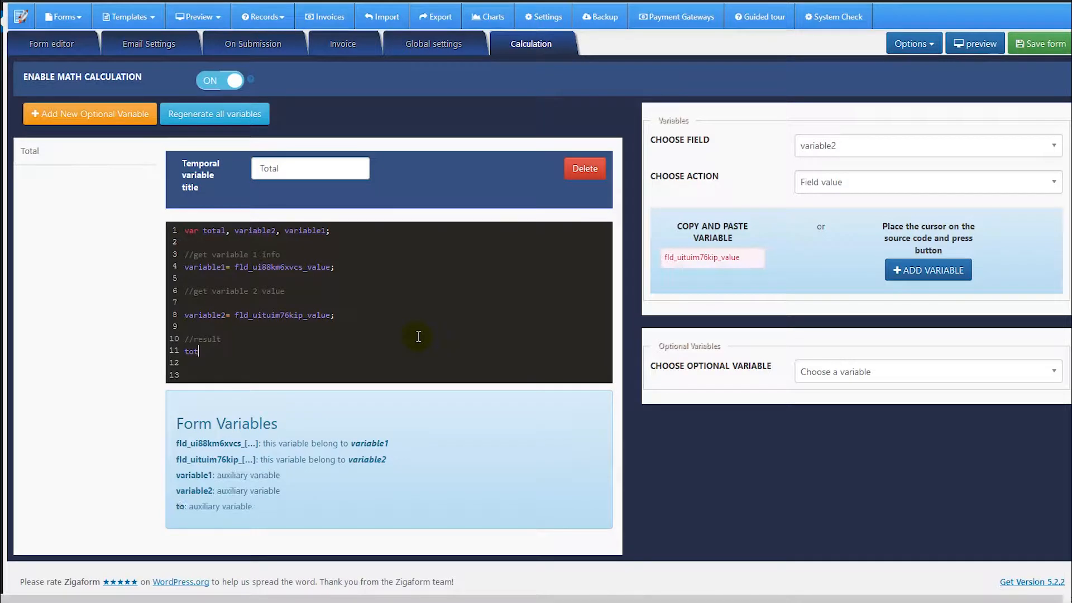
pyautogui.write('al= variable')
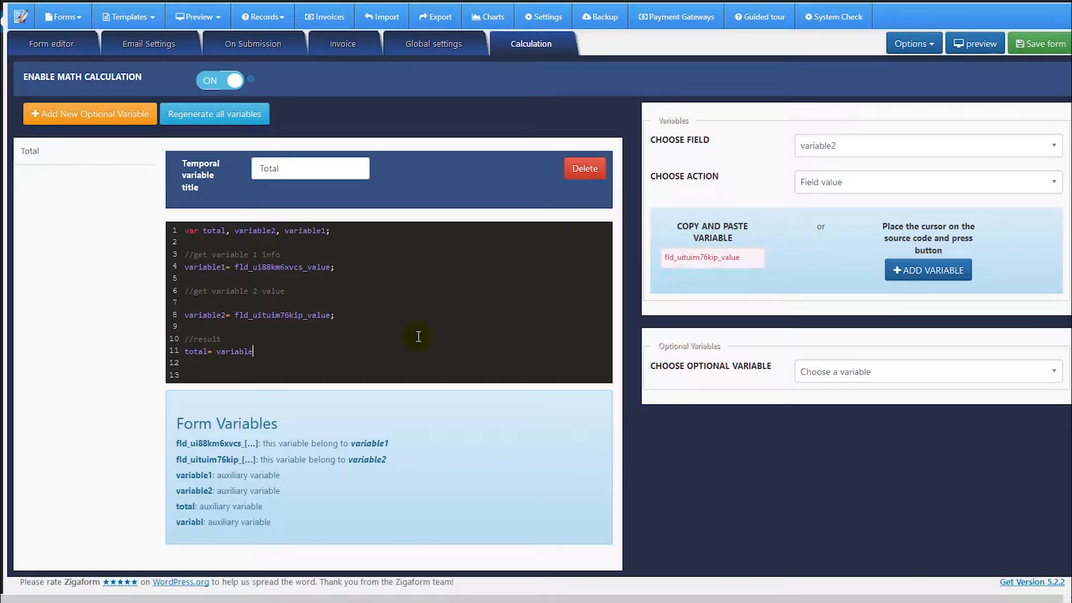
pyautogui.write('1 + ')
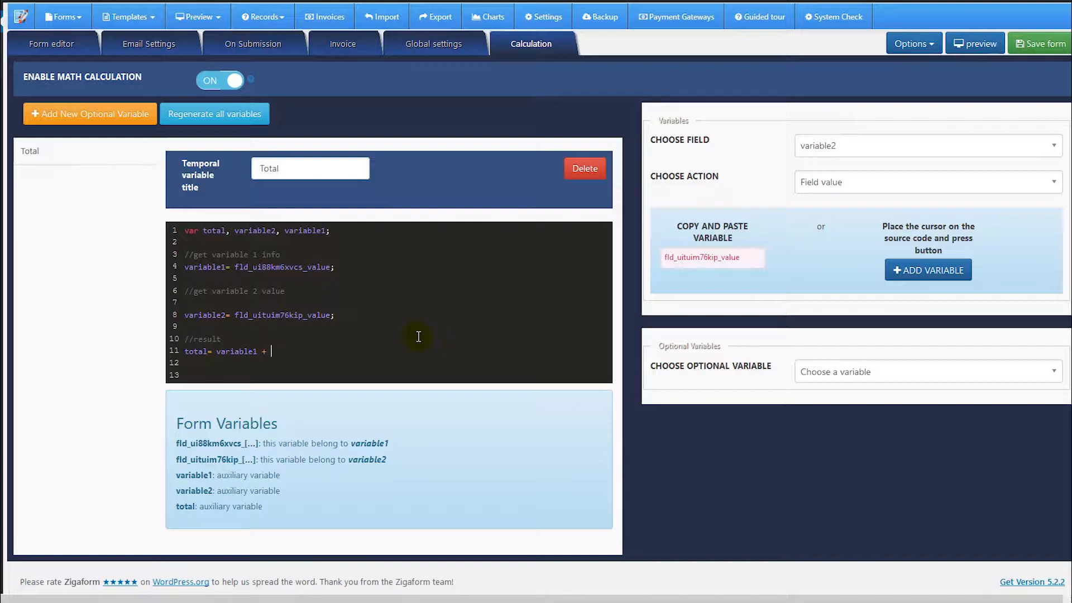
pyautogui.write('variable2')
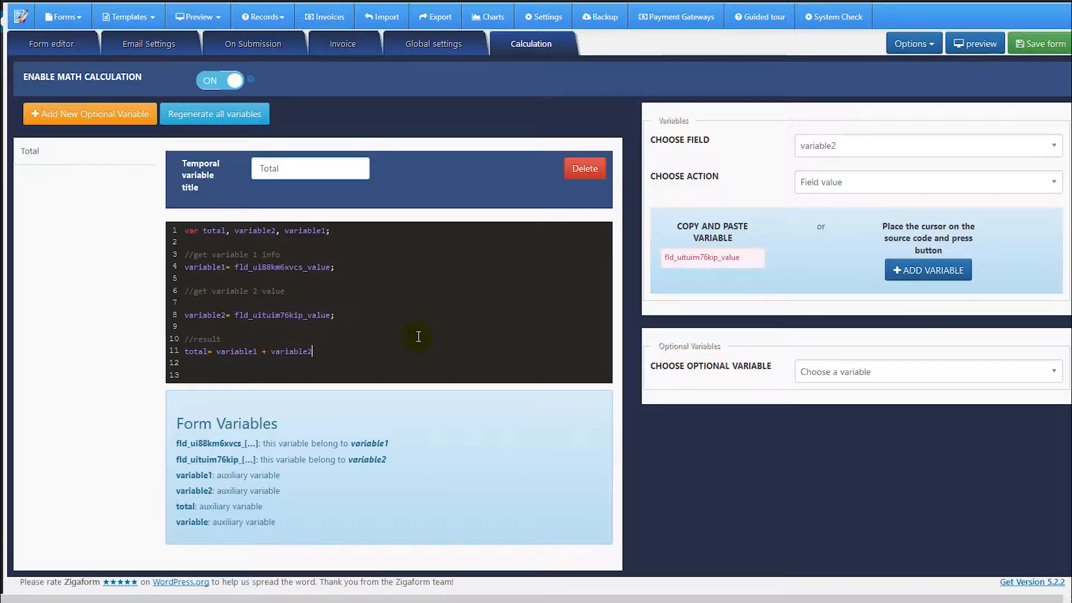
pyautogui.write(';')
# Step: Add the line "return total;" below the total formula in the Total calculation code
pyautogui.press('Return')
pyautogui.press('Return')
pyautogui.write('return ')
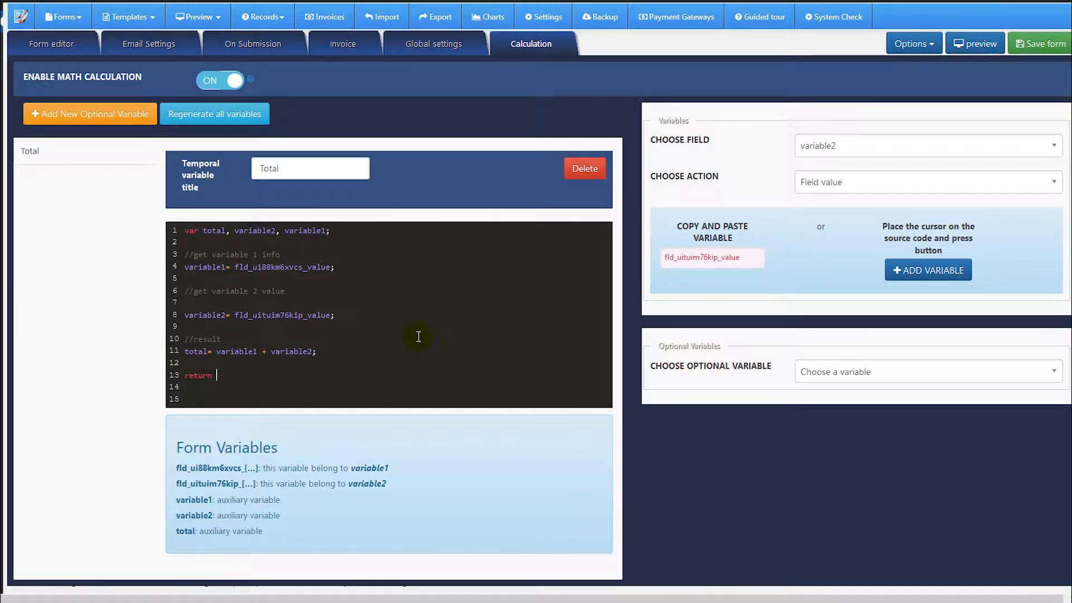
pyautogui.write('total')
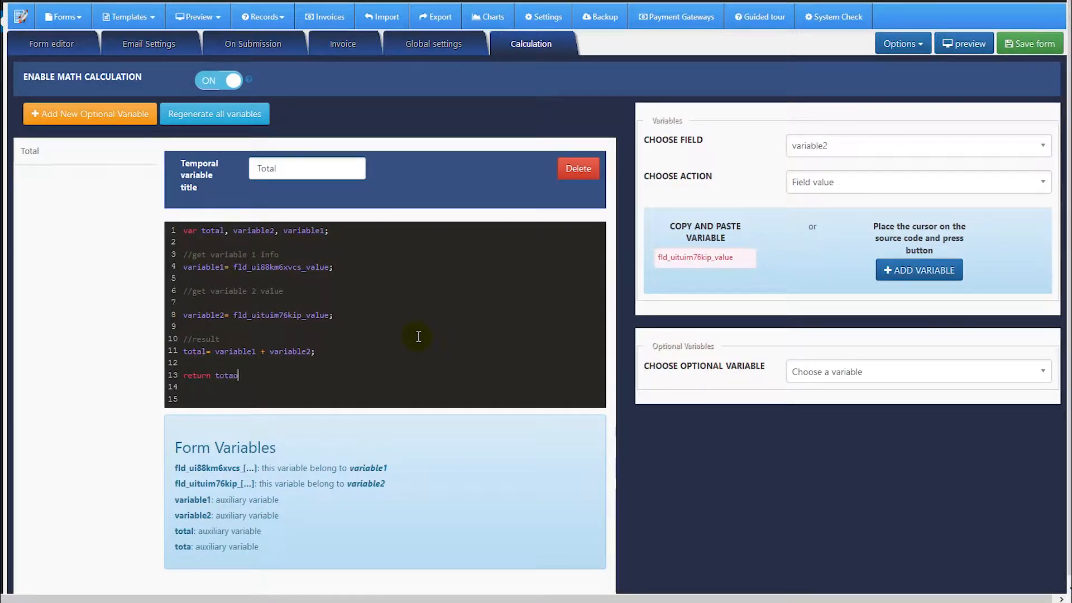
pyautogui.write(';')
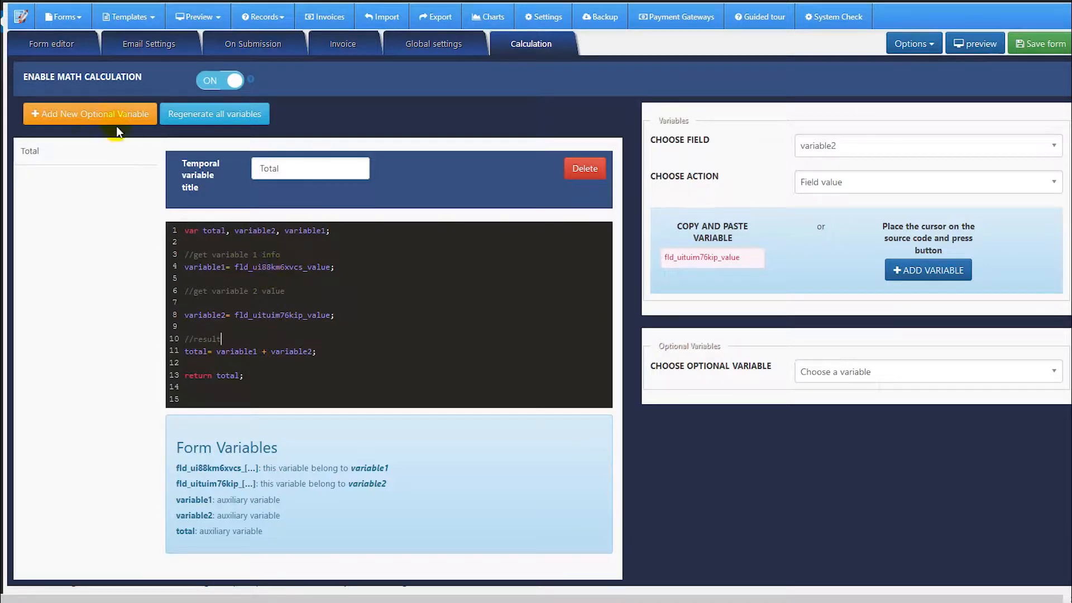
# Step: Copy the frontend shortcode of the Total calculation variable from the form variables list and close the list
pyautogui.click(71, 51)
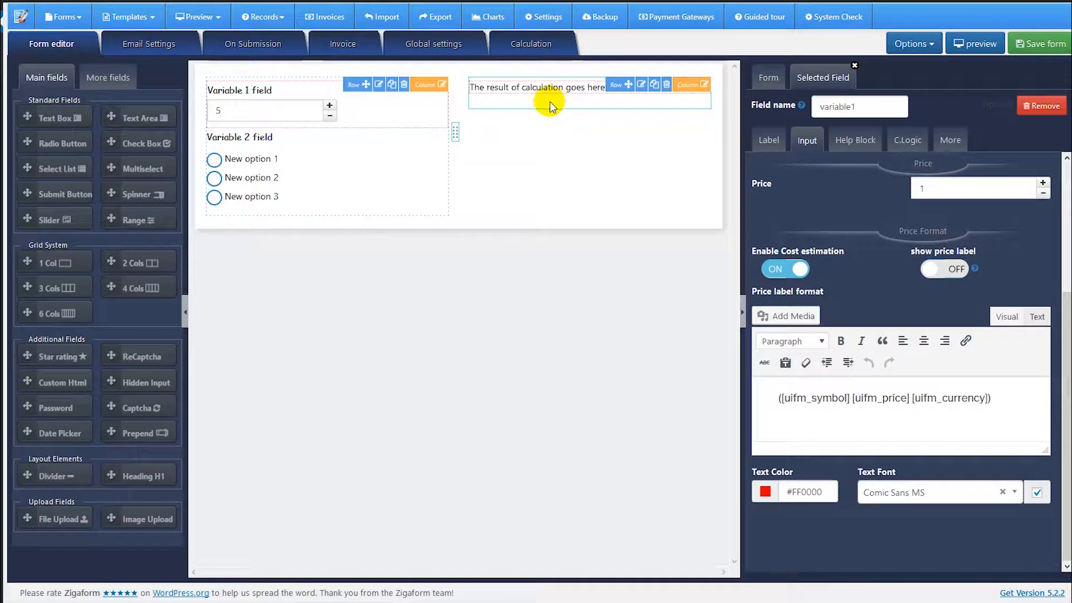
pyautogui.click(530, 54)
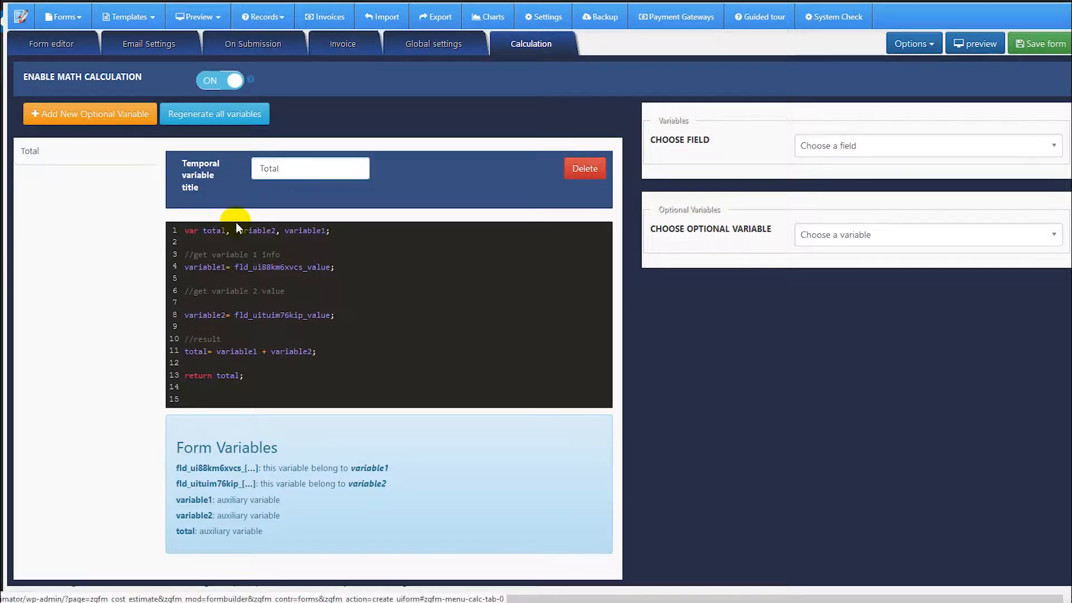
pyautogui.click(65, 54)
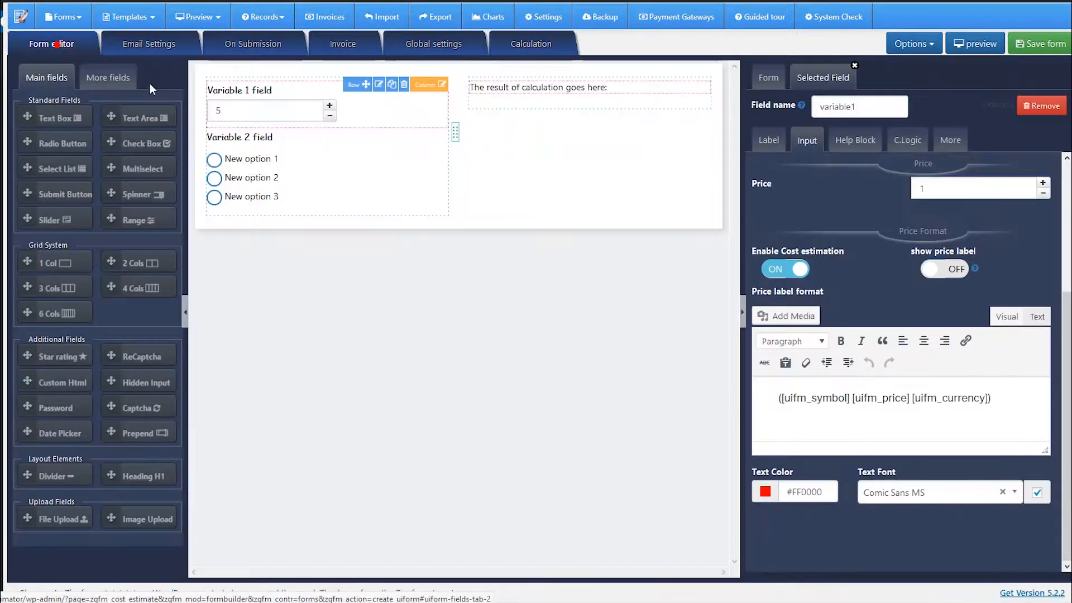
pyautogui.click(911, 50)
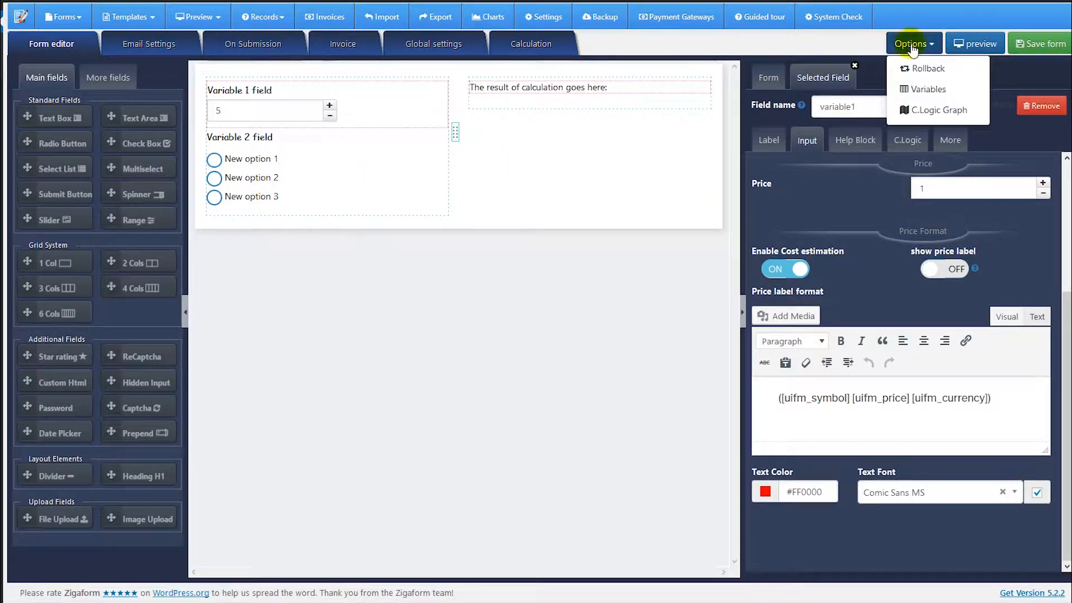
pyautogui.click(922, 91)
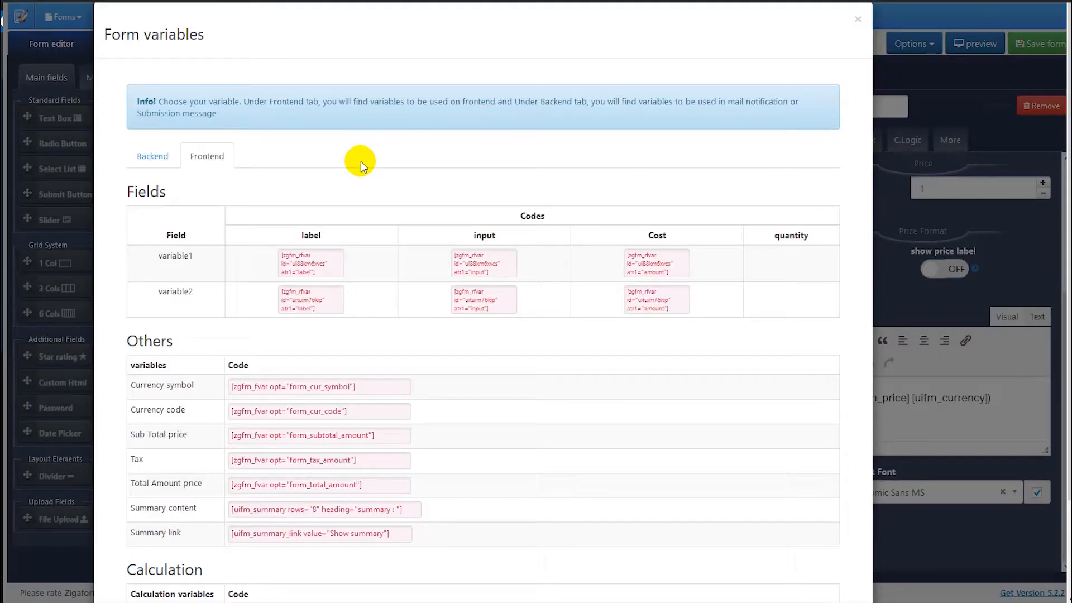
pyautogui.scroll(-2, 376, 227)
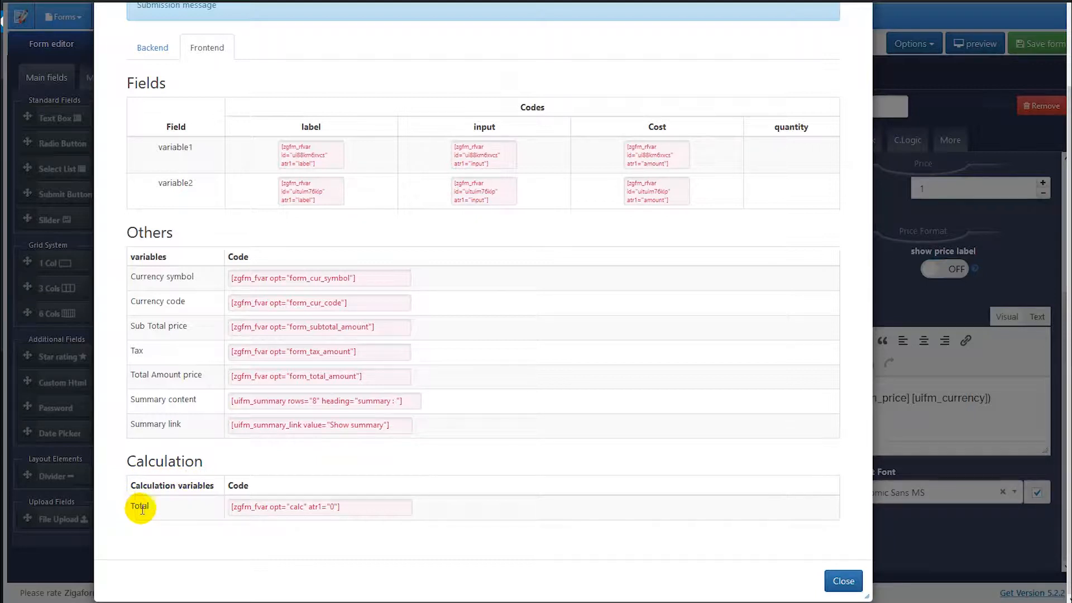
pyautogui.click(341, 506)
pyautogui.hotkey('ctrl', 'c')
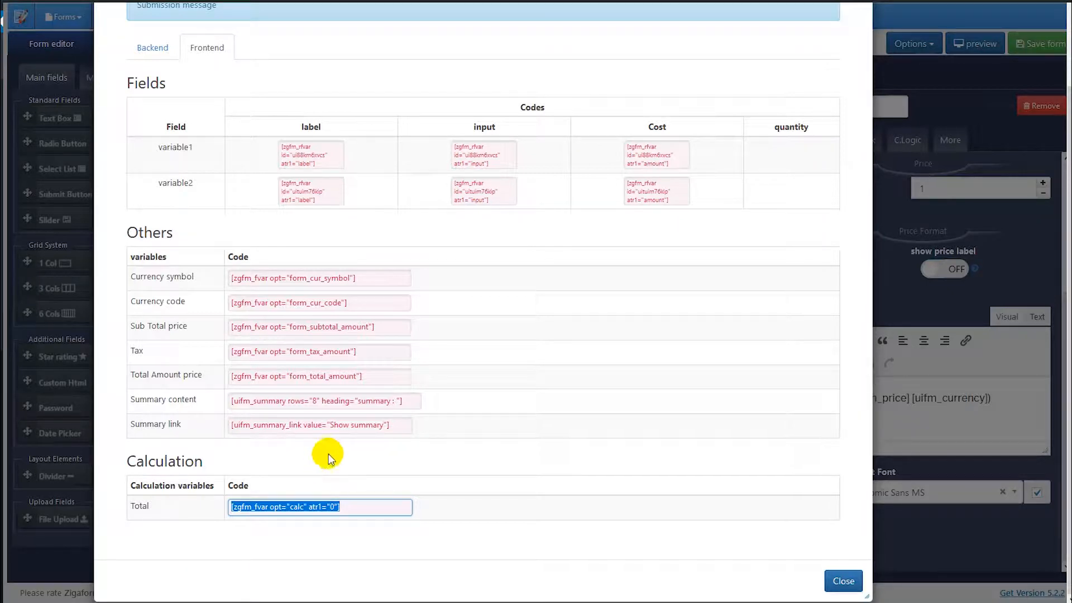
pyautogui.click(844, 582)
# Step: Paste the shortcode [zgfm_fvar opt="calc" atr1="0"] on a new line below "The result of calculation goes here:" in the custom HTML field
pyautogui.moveTo(486, 89)
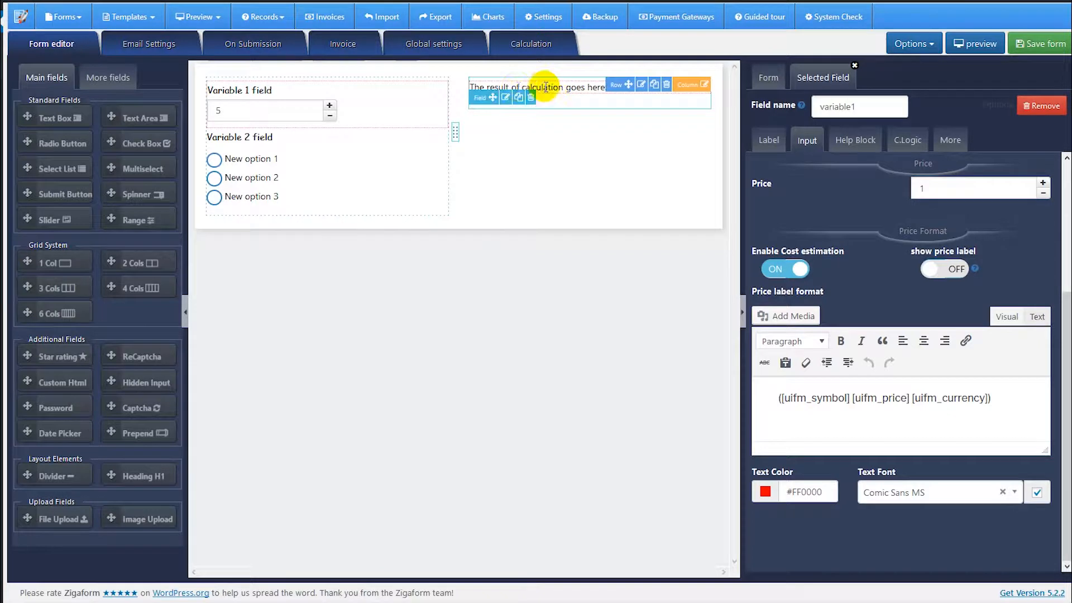
pyautogui.click(513, 98)
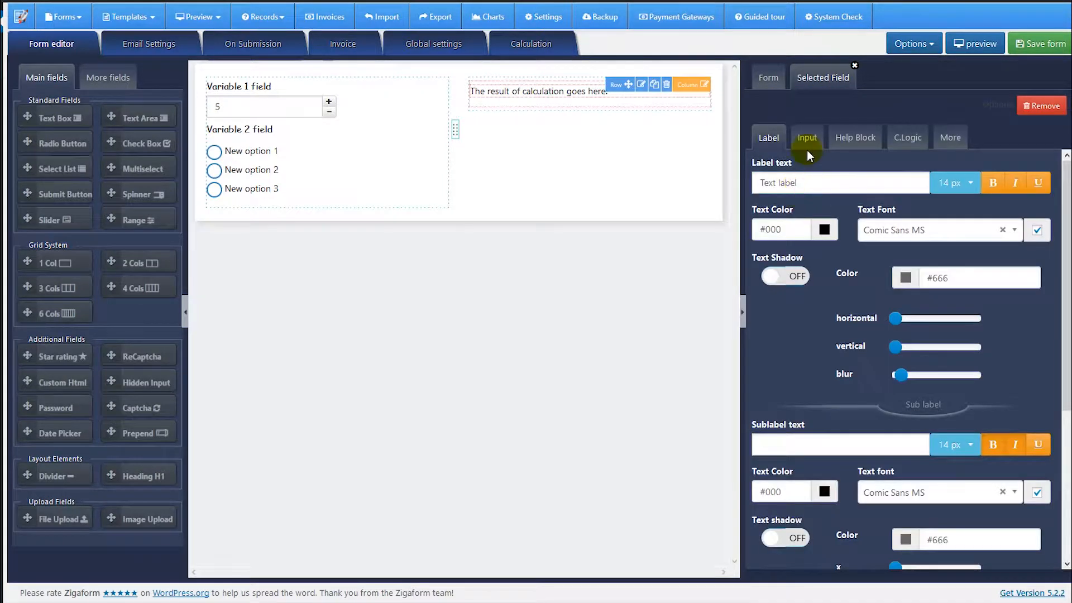
pyautogui.click(806, 140)
pyautogui.click(941, 163)
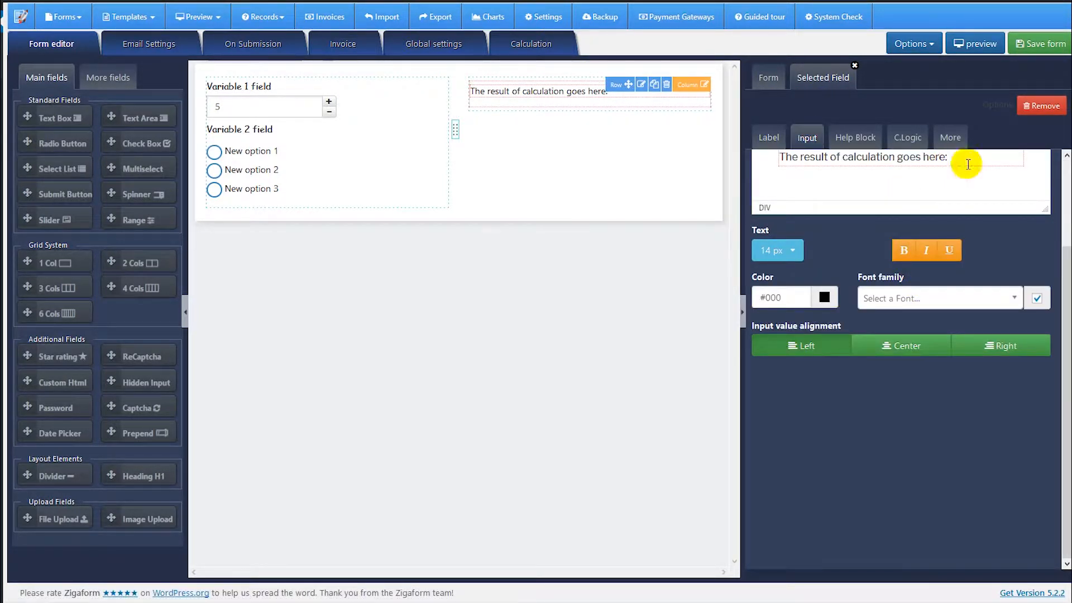
pyautogui.press('Return')
pyautogui.hotkey('ctrl', 'v')
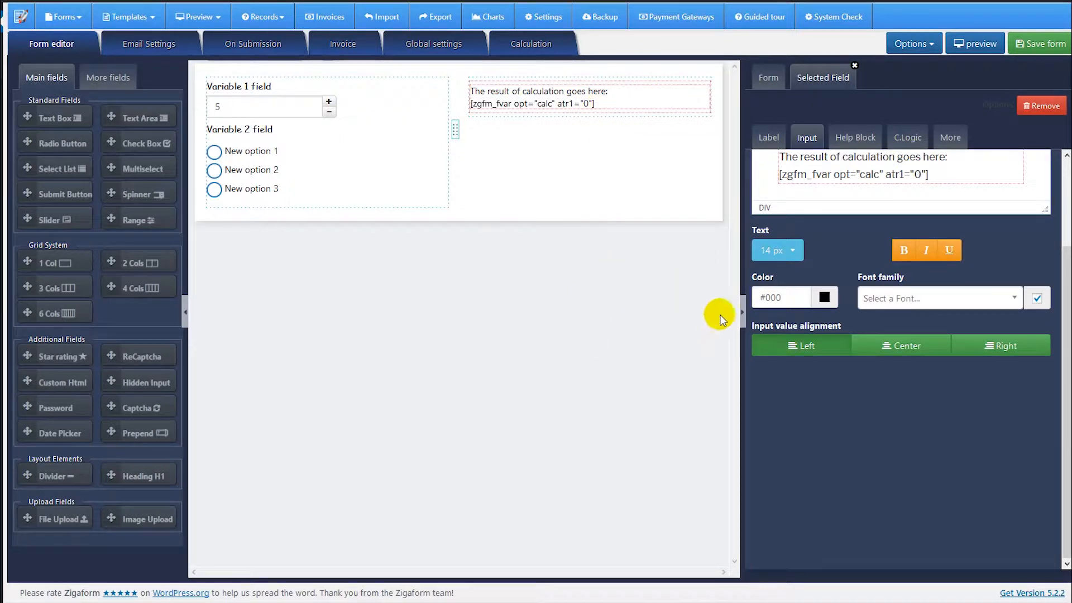
# Step: Save the form and dismiss the dialog with its shortcodes
pyautogui.click(1034, 46)
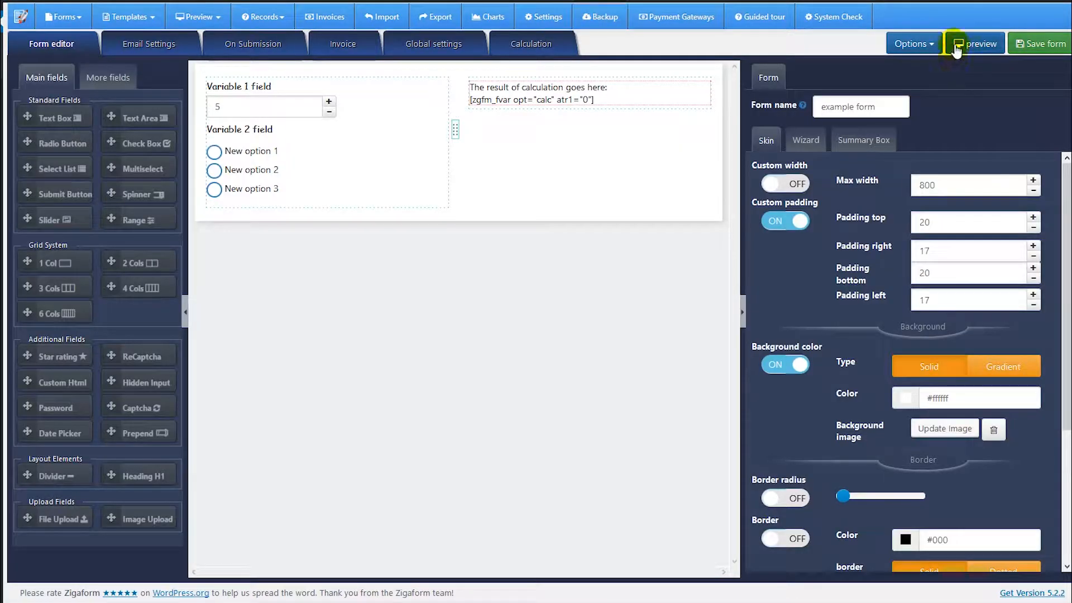
pyautogui.click(971, 42)
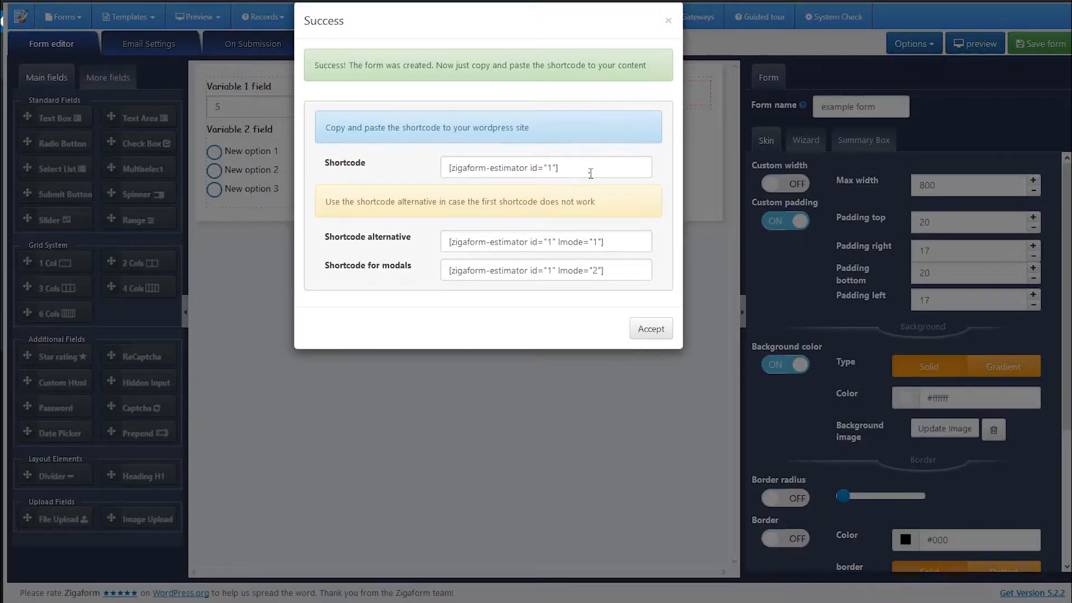
pyautogui.click(591, 171)
pyautogui.click(650, 328)
# Step: Test the calculation in the desktop preview by raising Variable 1 to 9 and switching between the Variable 2 options, ending on New option 1
pyautogui.click(971, 44)
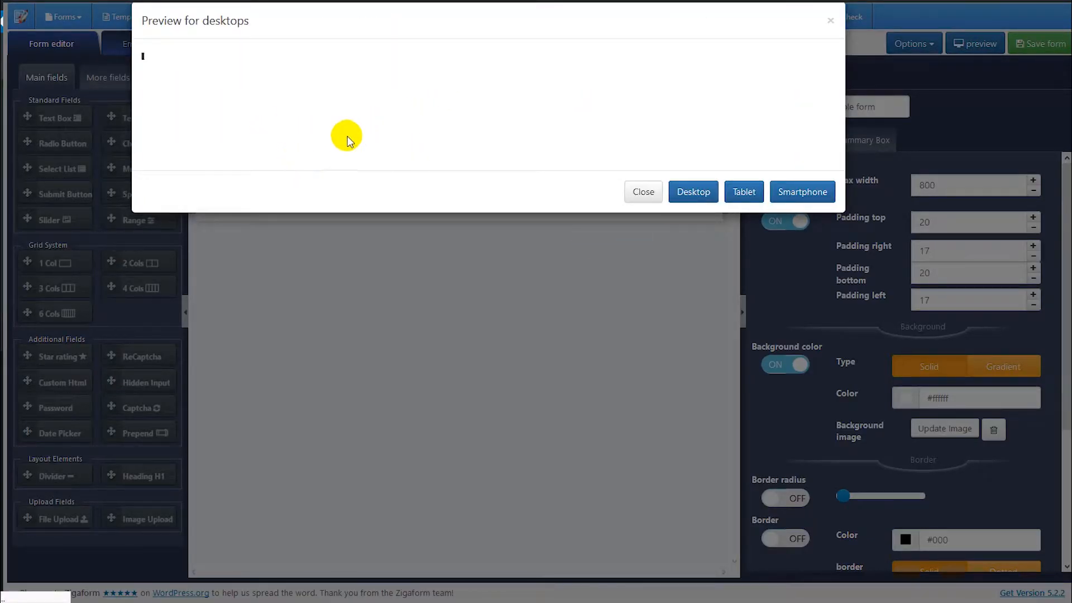
pyautogui.click(281, 92)
pyautogui.click(281, 102)
pyautogui.click(165, 140)
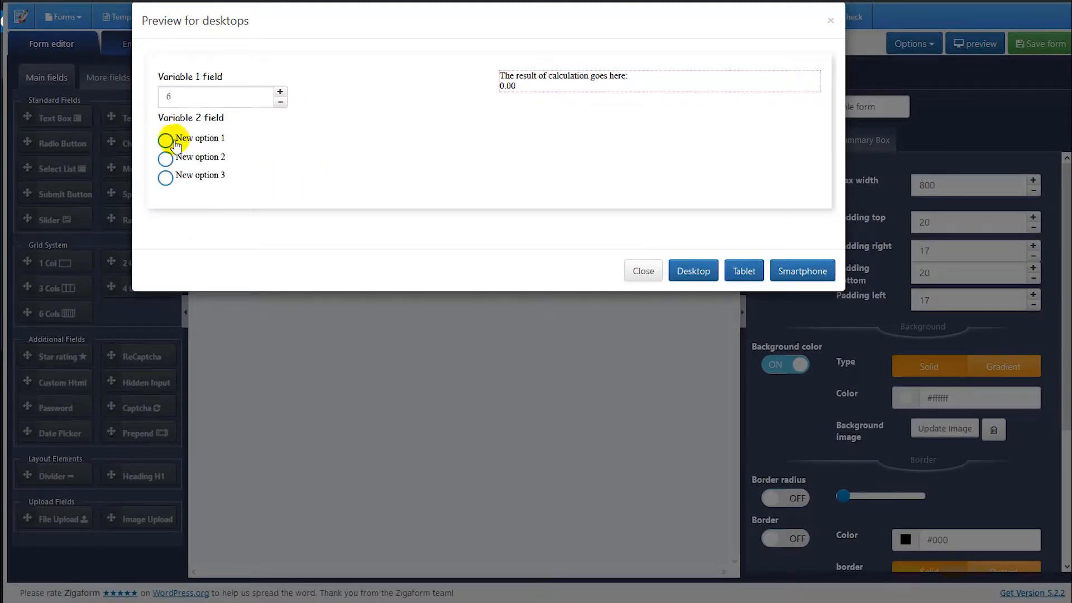
pyautogui.click(165, 154)
pyautogui.click(164, 141)
pyautogui.click(167, 175)
pyautogui.click(167, 158)
pyautogui.click(165, 140)
pyautogui.click(165, 176)
pyautogui.click(165, 159)
pyautogui.click(166, 140)
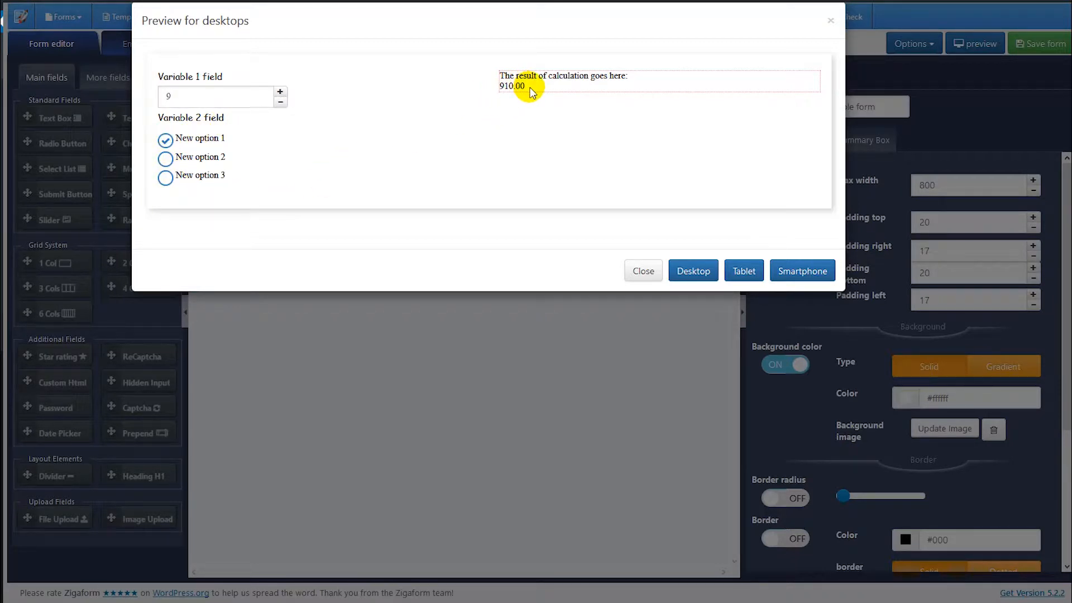
pyautogui.click(642, 272)
# Step: Initialise variable2 and variable1 to 0 in the declaration line of the Total calculation code and save the form
pyautogui.click(531, 44)
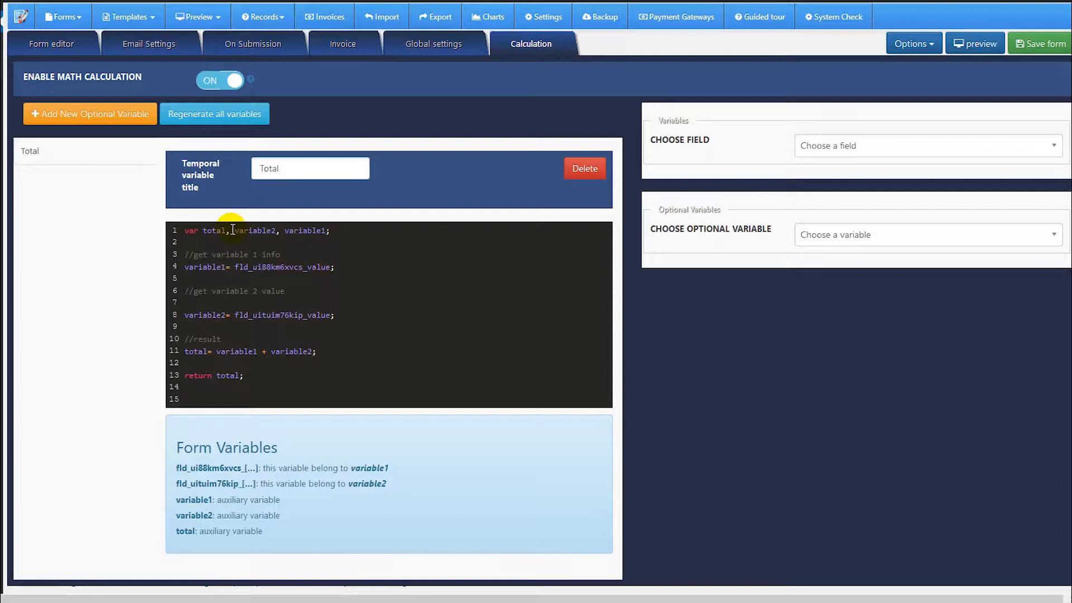
pyautogui.click(279, 231)
pyautogui.write('=0')
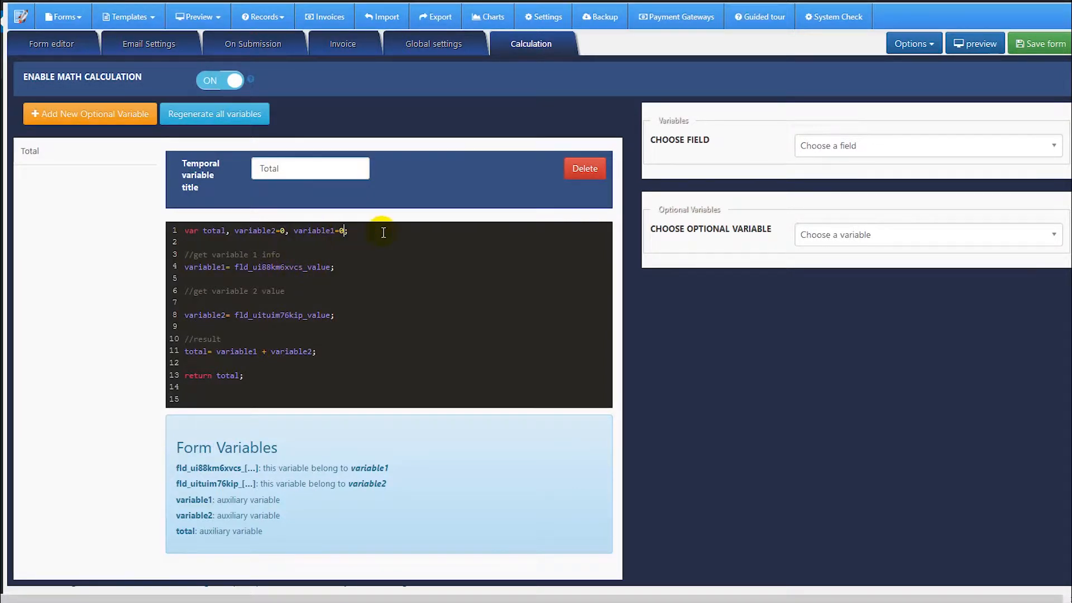
pyautogui.click(1042, 43)
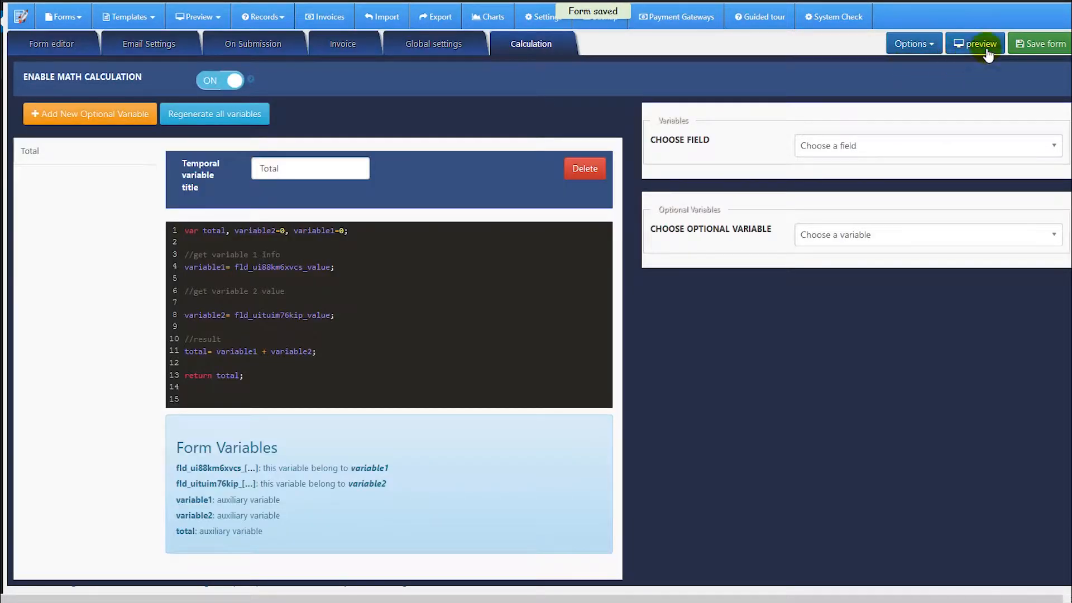
# Step: Retest the calculation in the desktop preview with Variable 1 set to 10 and each of the three Variable 2 options
pyautogui.click(975, 43)
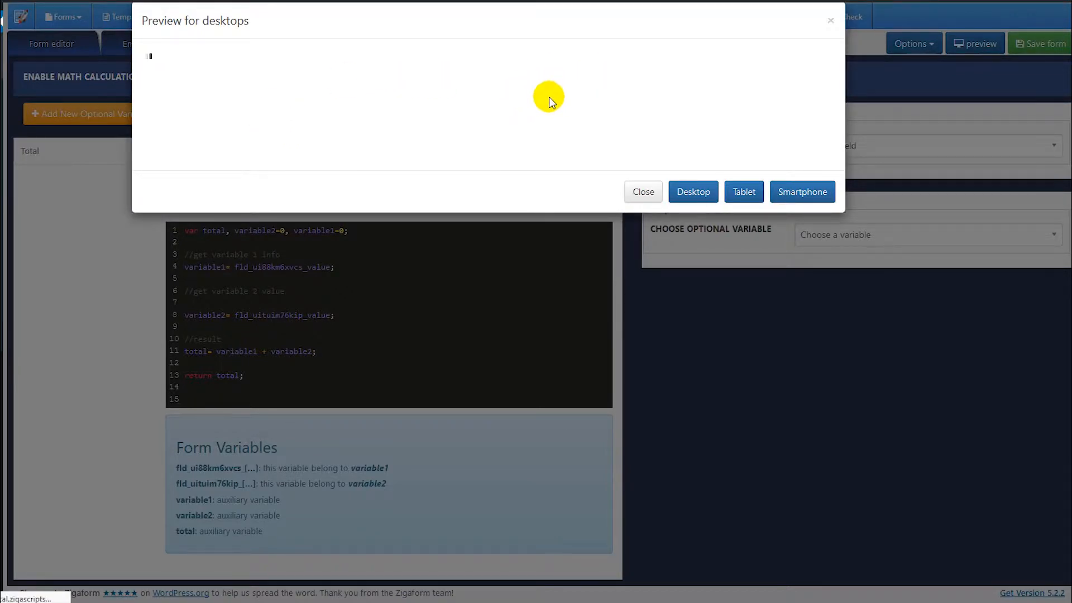
pyautogui.click(280, 92)
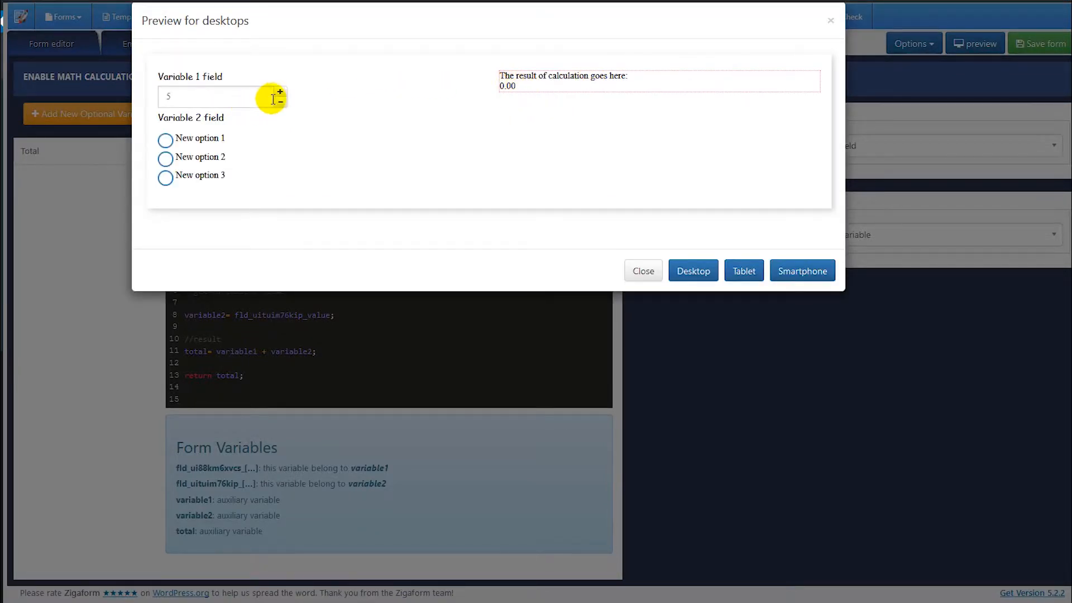
pyautogui.click(280, 92)
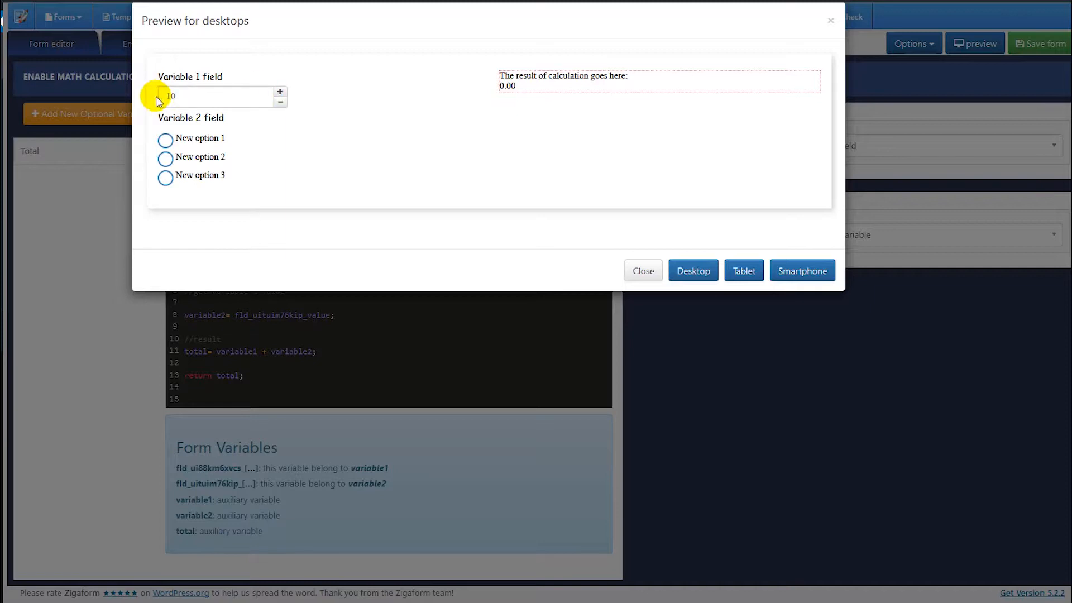
pyautogui.click(165, 140)
pyautogui.click(168, 185)
pyautogui.click(165, 176)
pyautogui.click(166, 157)
pyautogui.click(166, 143)
pyautogui.click(165, 157)
pyautogui.click(167, 143)
pyautogui.click(167, 157)
pyautogui.click(167, 139)
pyautogui.click(165, 158)
pyautogui.click(166, 176)
pyautogui.click(166, 141)
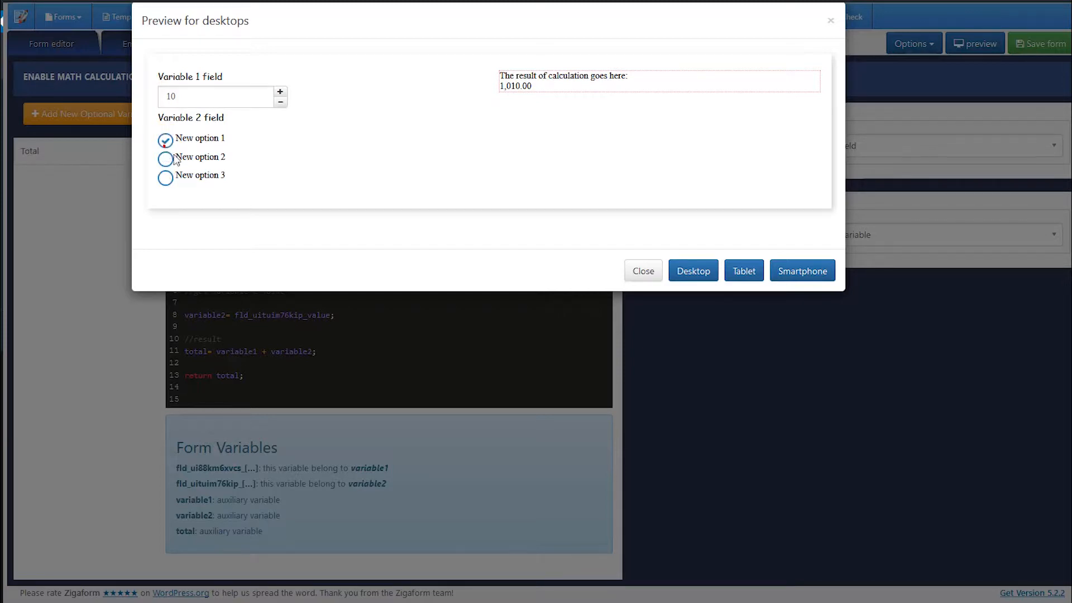
pyautogui.click(641, 272)
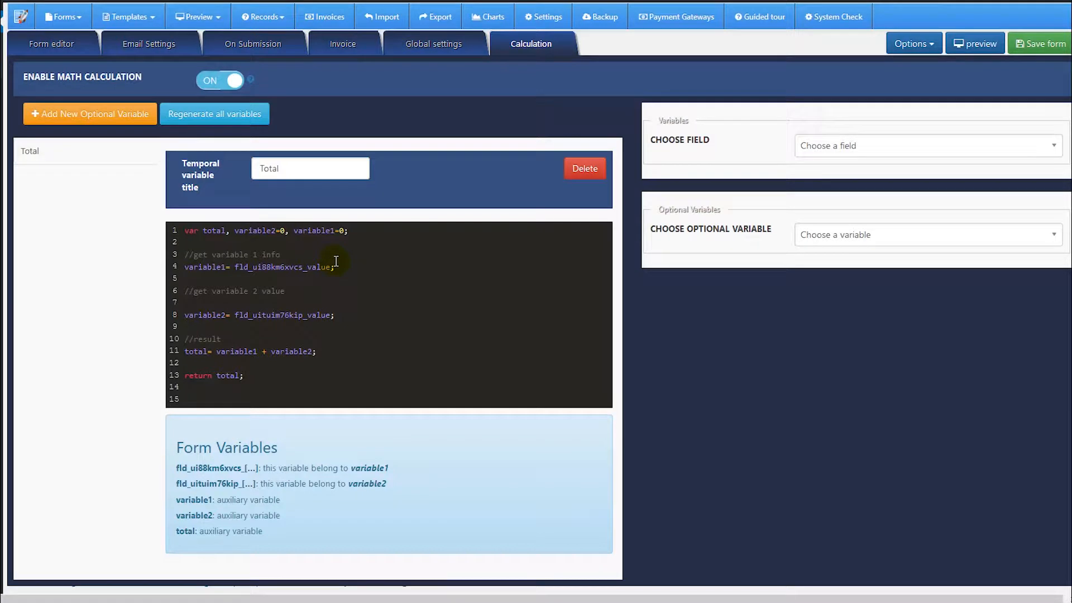
pyautogui.click(344, 314)
pyautogui.moveTo(355, 314); pyautogui.dragTo(189, 316)
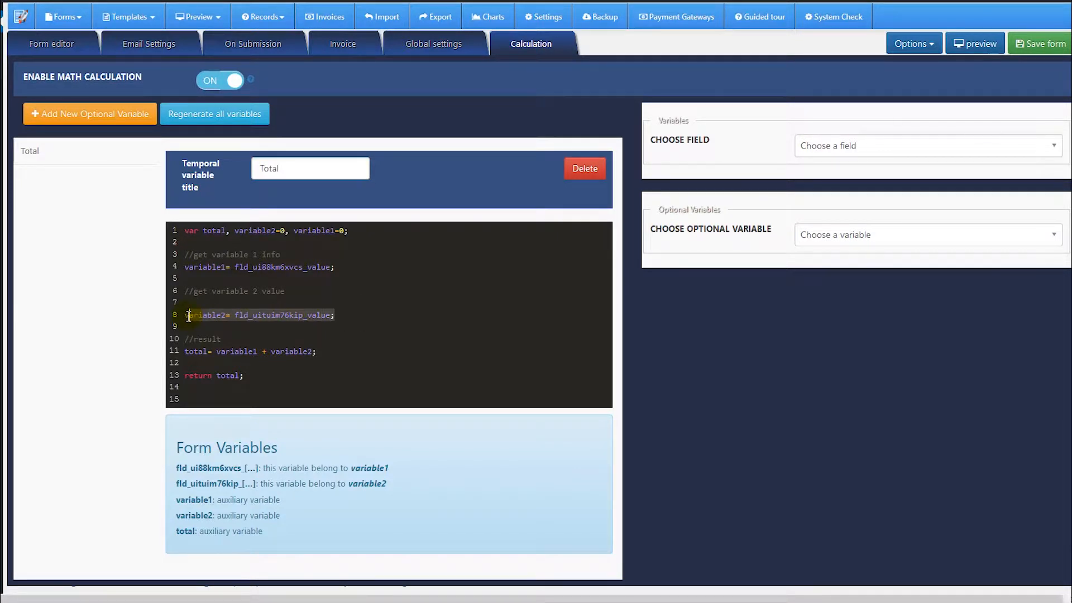
pyautogui.click(246, 305)
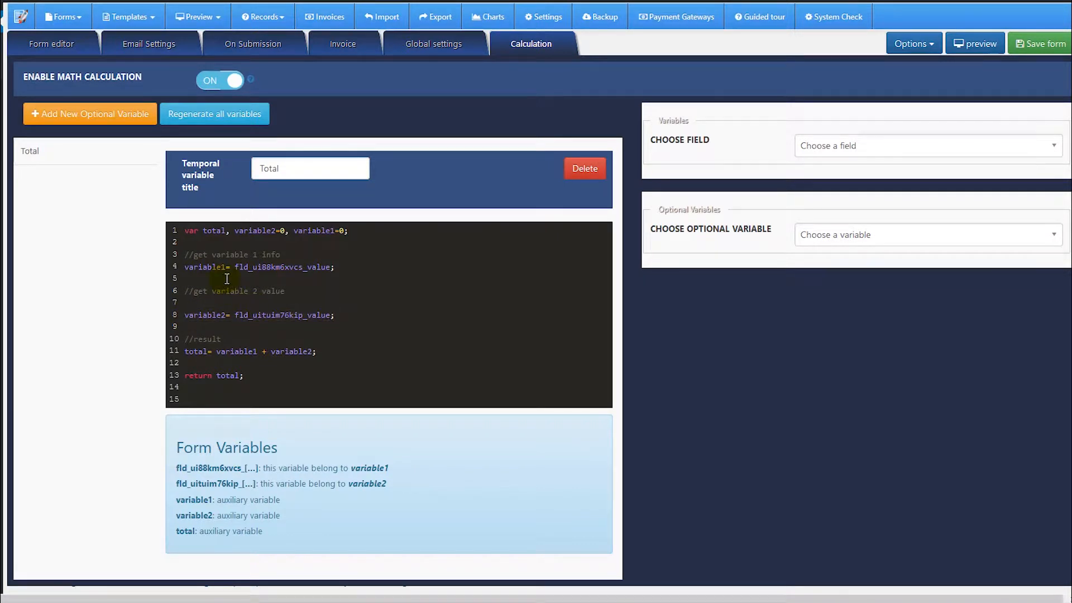
pyautogui.click(223, 281)
# Step: Add two new optional variables to the math calculation
pyautogui.click(122, 118)
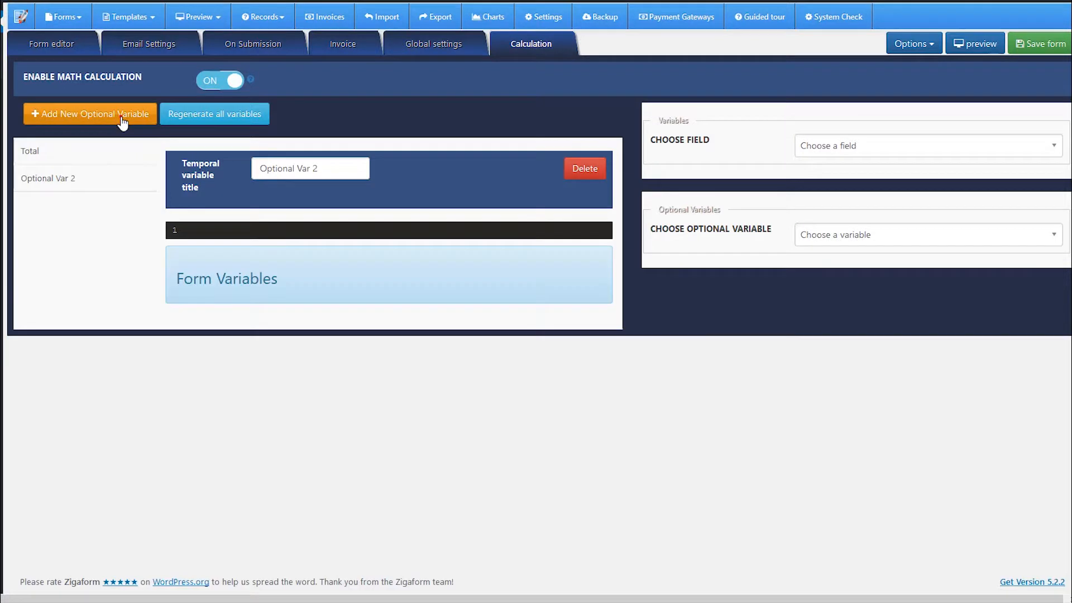
pyautogui.click(122, 118)
pyautogui.click(91, 188)
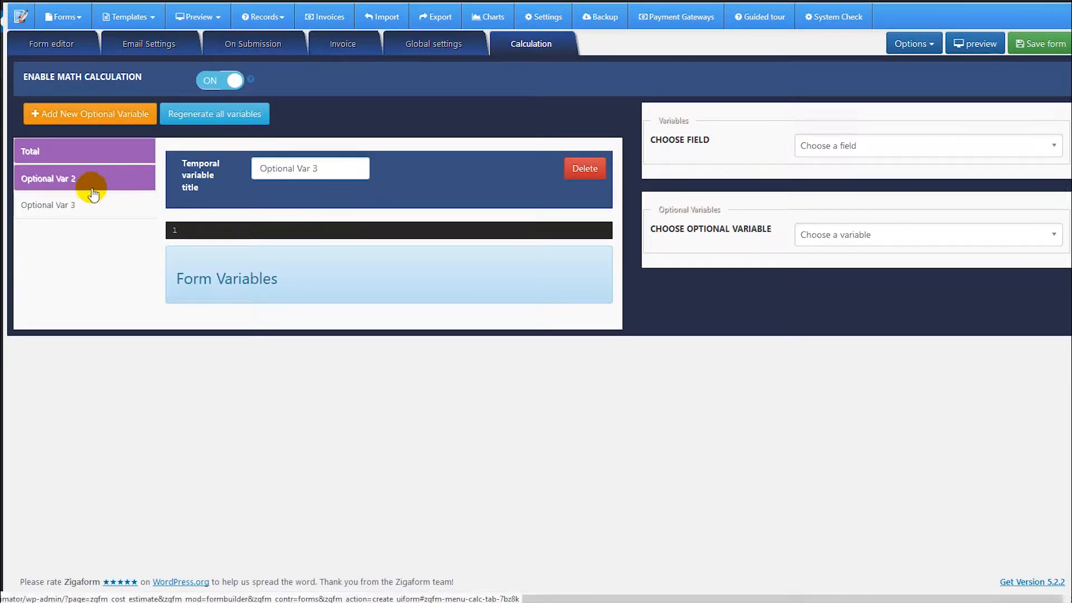
# Step: Change the title of Optional Var 3 to "Variable 2 info"
pyautogui.moveTo(328, 169); pyautogui.dragTo(258, 171)
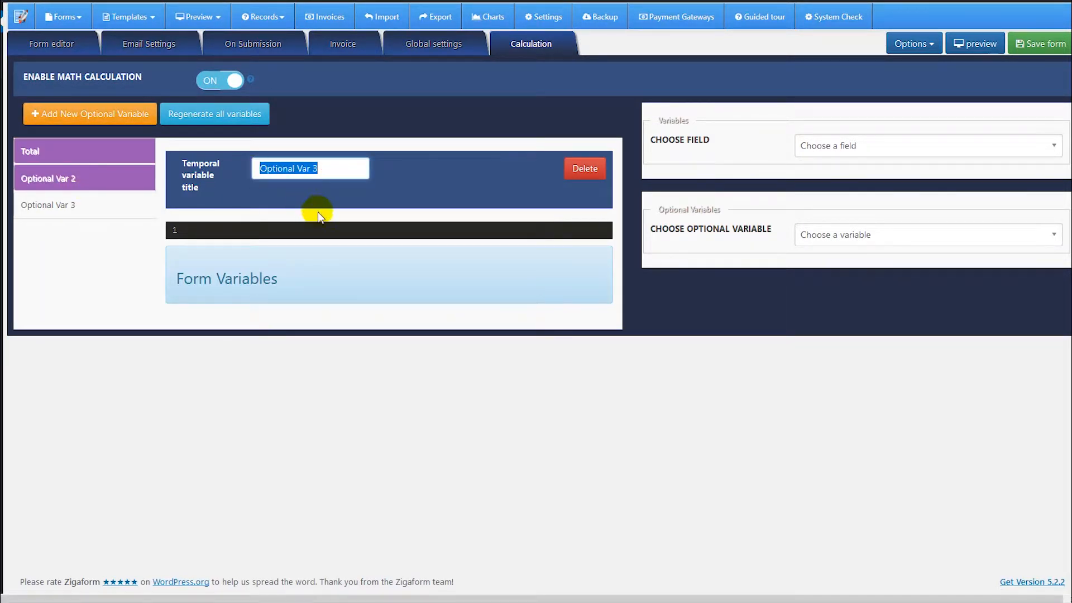
pyautogui.write('V')
pyautogui.press('BackSpace')
pyautogui.write('Vria')
pyautogui.press('BackSpace')
pyautogui.press('BackSpace')
pyautogui.press('BackSpace')
pyautogui.write('aria')
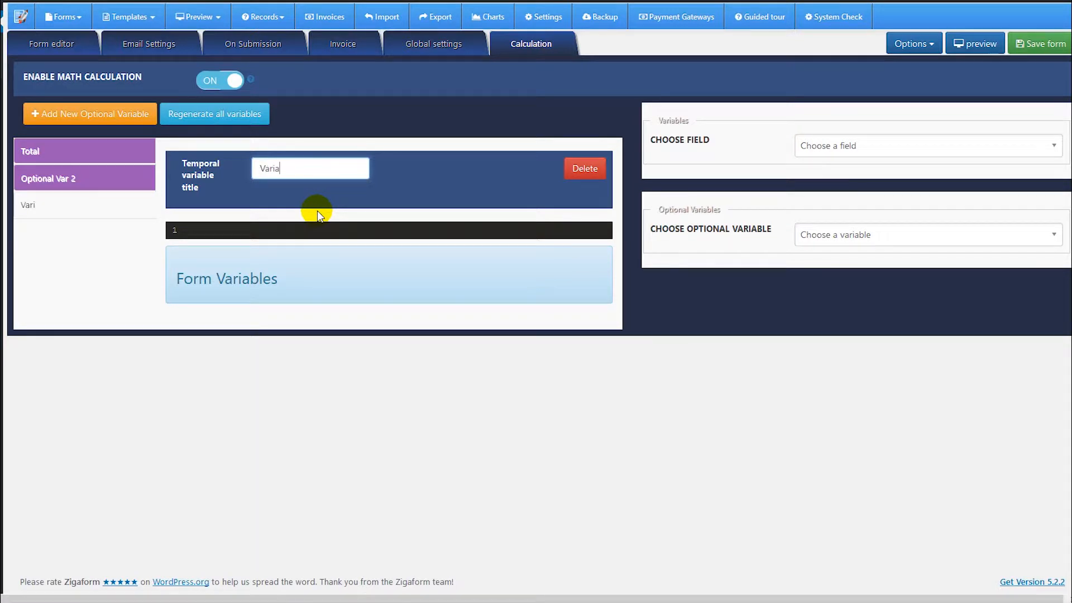
pyautogui.write('ble 2 info')
# Step: Change the title of Optional Var 2 to "Variable 1 info"
pyautogui.click(129, 205)
pyautogui.moveTo(321, 168); pyautogui.dragTo(251, 168)
pyautogui.write('V')
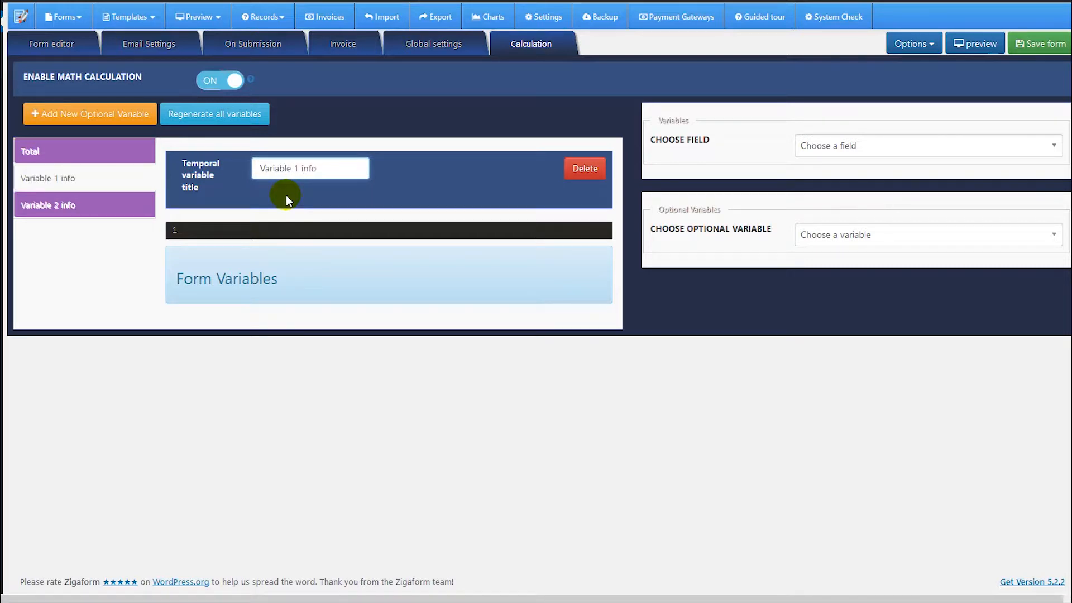
# Step: Start the Variable 2 info code with the declaration "var total=0;" and a separate "total=" assignment below it
pyautogui.click(87, 206)
pyautogui.click(216, 226)
pyautogui.click(255, 235)
pyautogui.write('var ')
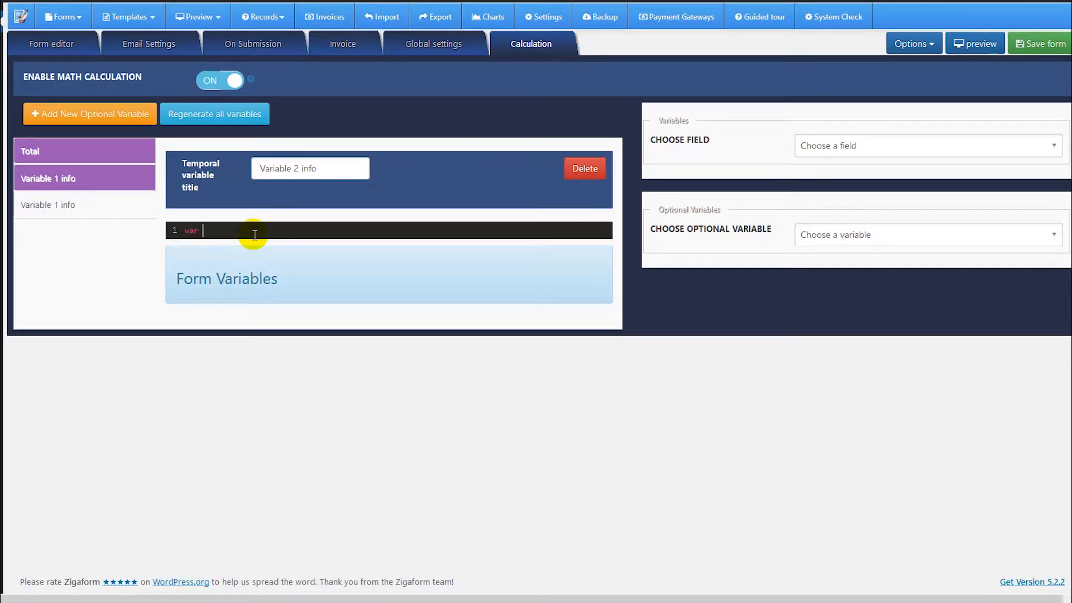
pyautogui.write('total')
pyautogui.write('-')
pyautogui.write('0;')
pyautogui.press('Return')
pyautogui.press('Return')
pyautogui.press('Return')
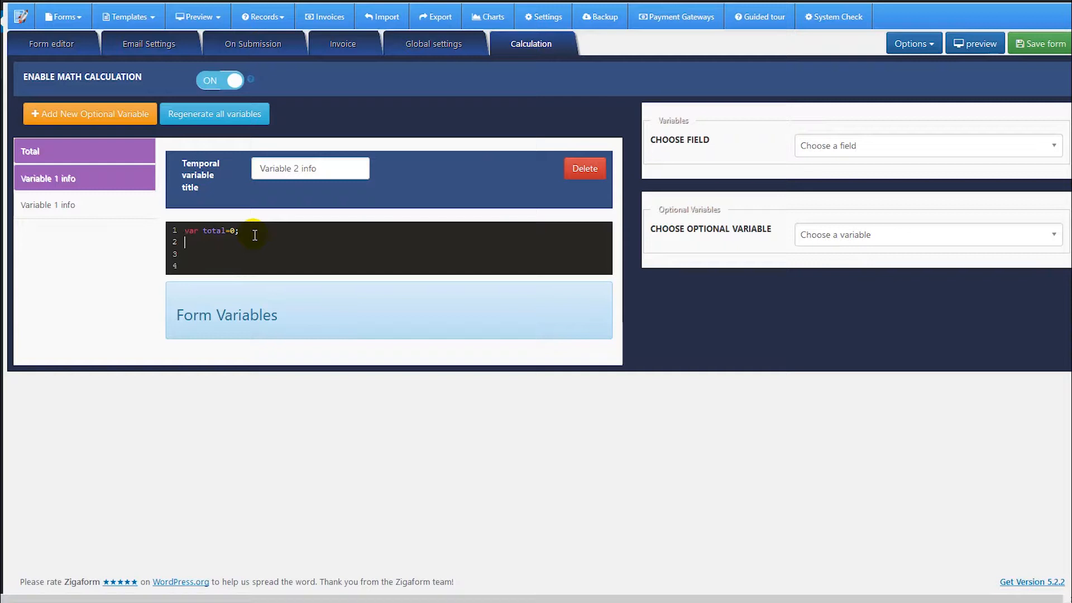
pyautogui.write('tota;')
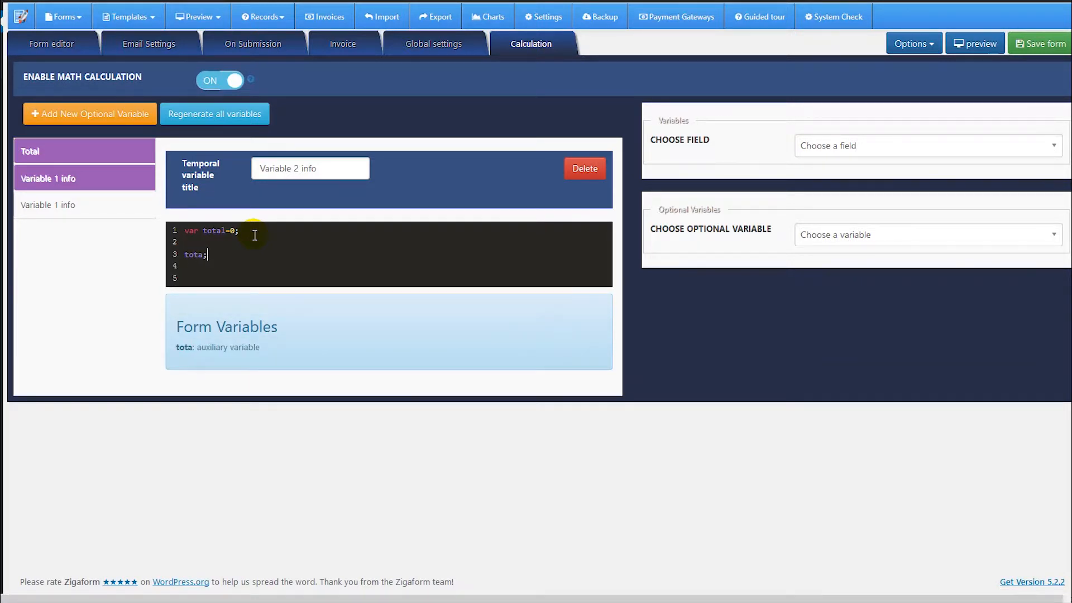
pyautogui.press('BackSpace')
pyautogui.write('l=')
# Step: Choose the variable2 field with the Field value action and copy its variable name
pyautogui.click(810, 145)
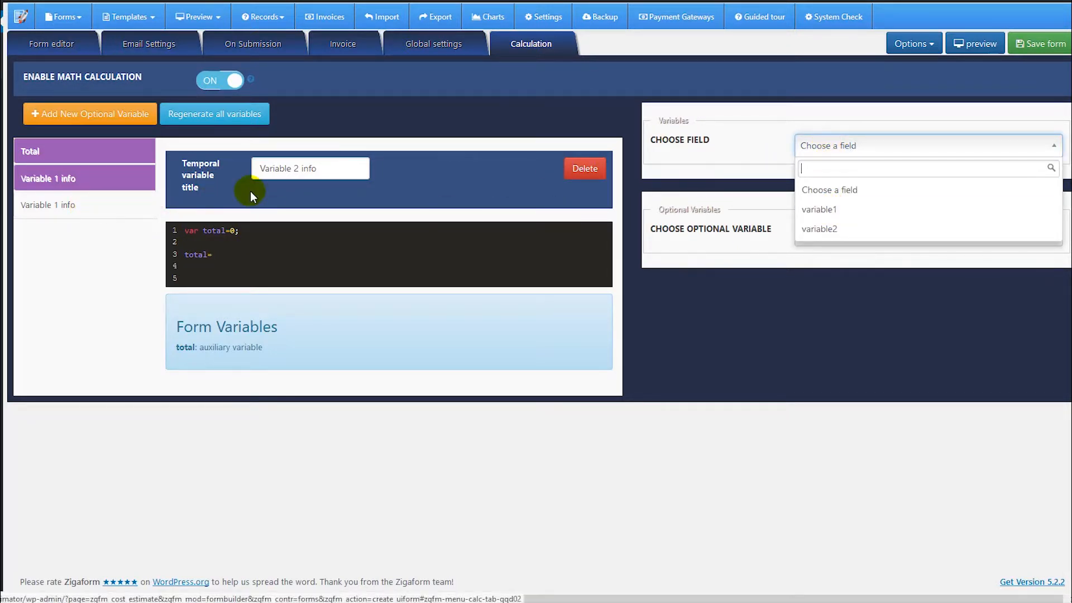
pyautogui.click(307, 169)
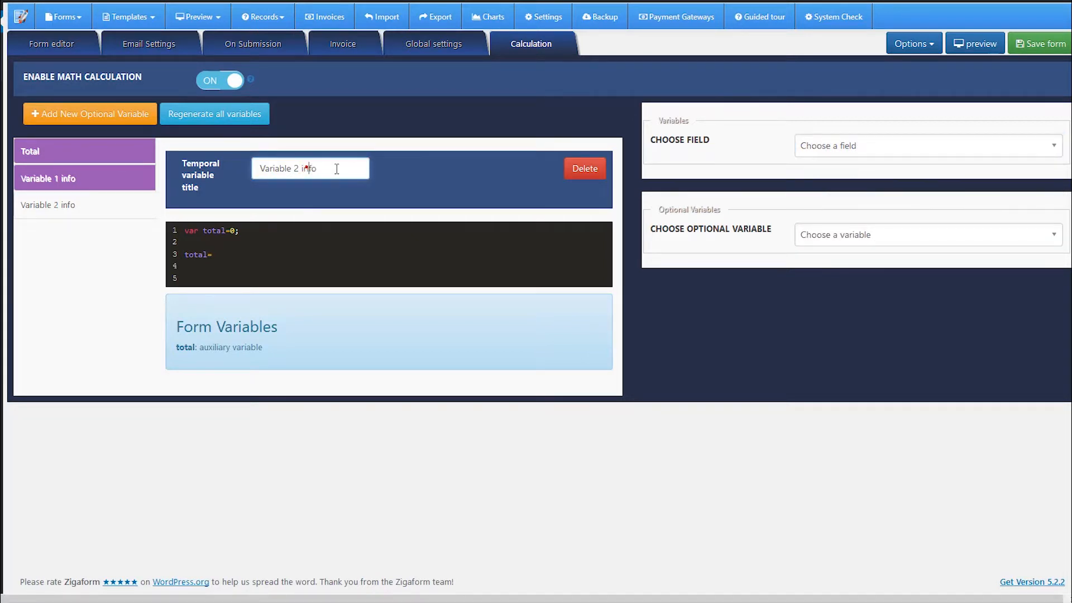
pyautogui.click(221, 253)
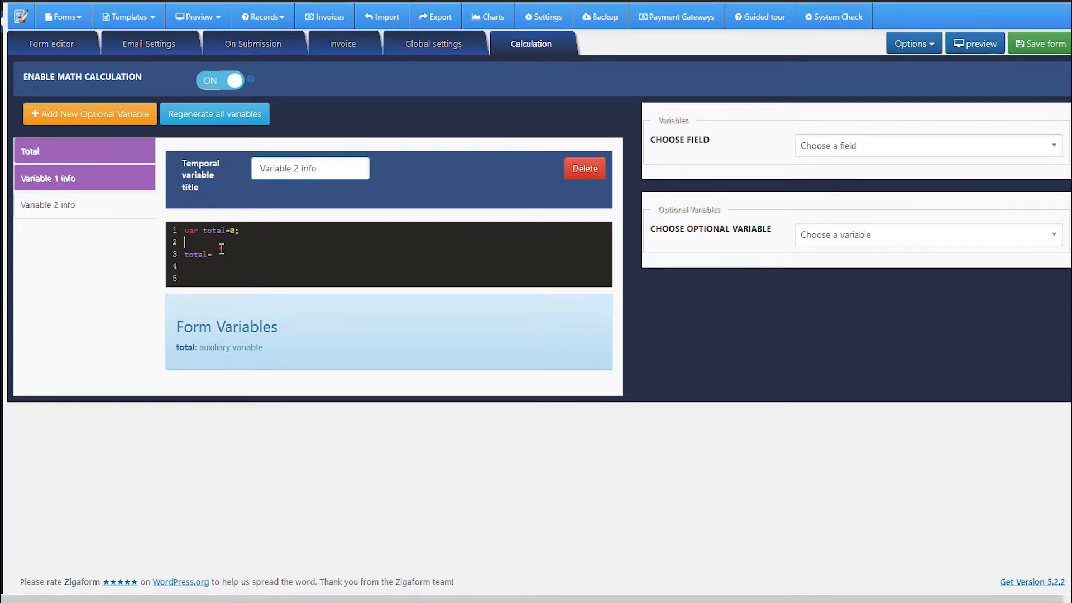
pyautogui.click(834, 156)
pyautogui.click(821, 229)
pyautogui.click(849, 174)
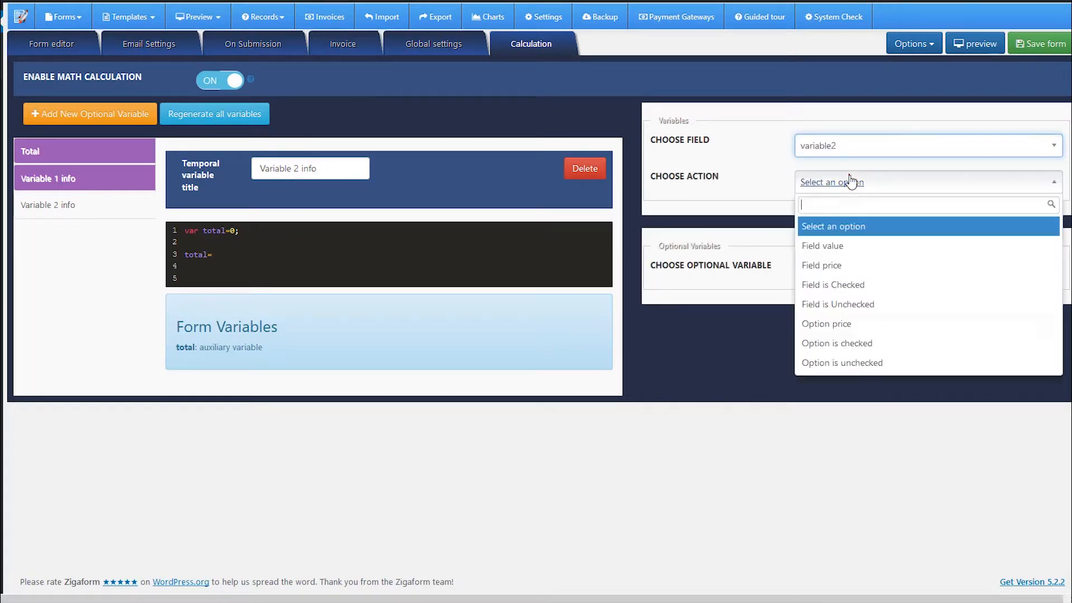
pyautogui.click(821, 246)
pyautogui.click(724, 258)
pyautogui.hotkey('ctrl', 'c')
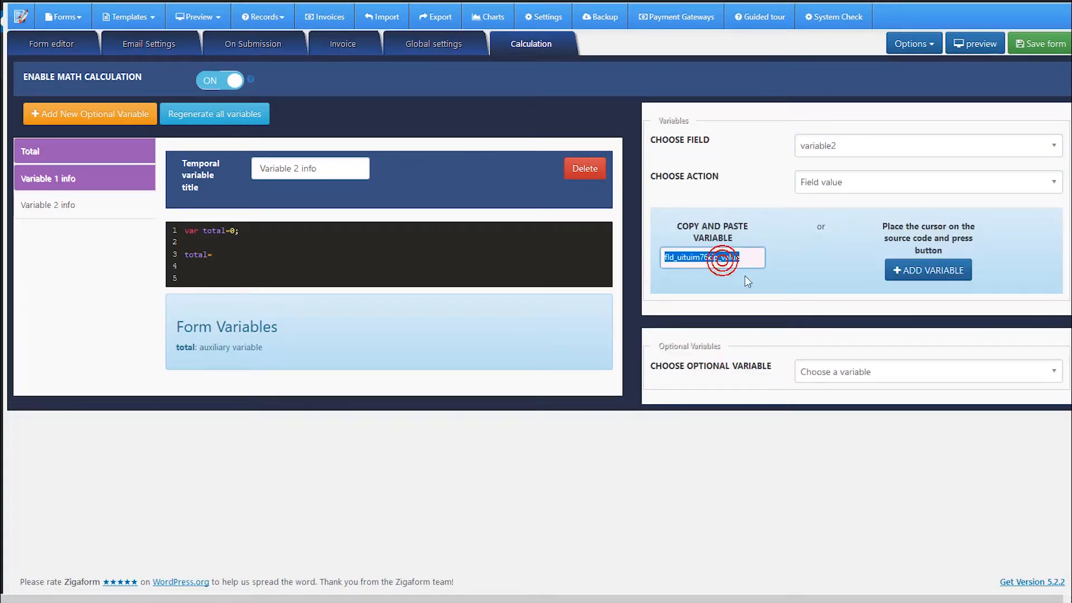
# Step: Complete the Variable 2 info code by assigning fld_uituim76kip_value to total and adding "return total;"
pyautogui.click(233, 257)
pyautogui.hotkey('ctrl', 'v')
pyautogui.write(';')
pyautogui.press('Return')
pyautogui.press('Return')
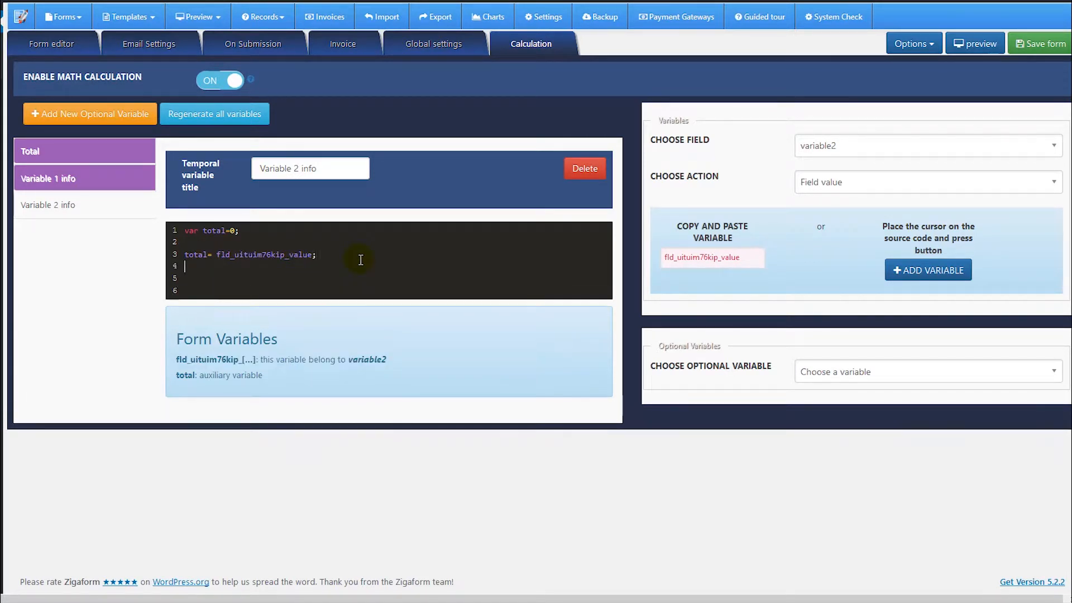
pyautogui.write('return total')
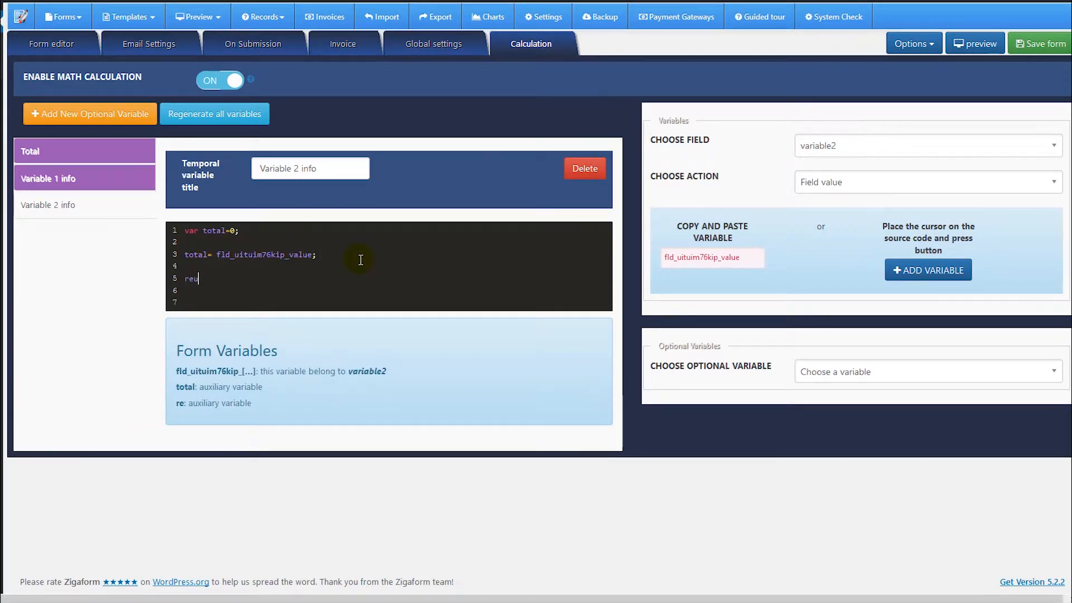
pyautogui.write(';')
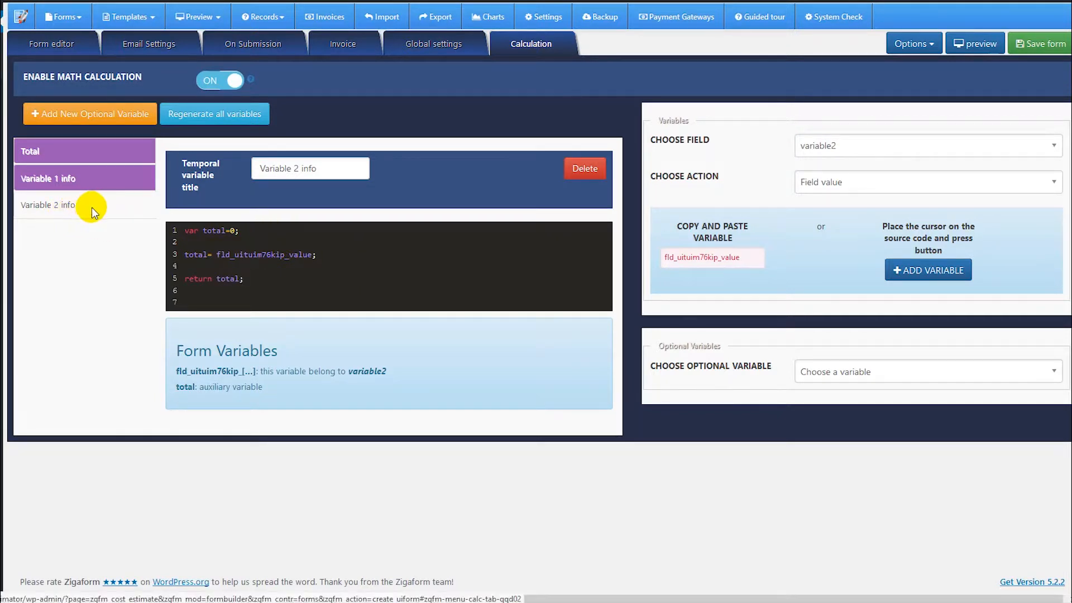
# Step: Start the Variable 1 info code with "var total=0;" followed by a "total=" assignment
pyautogui.click(69, 179)
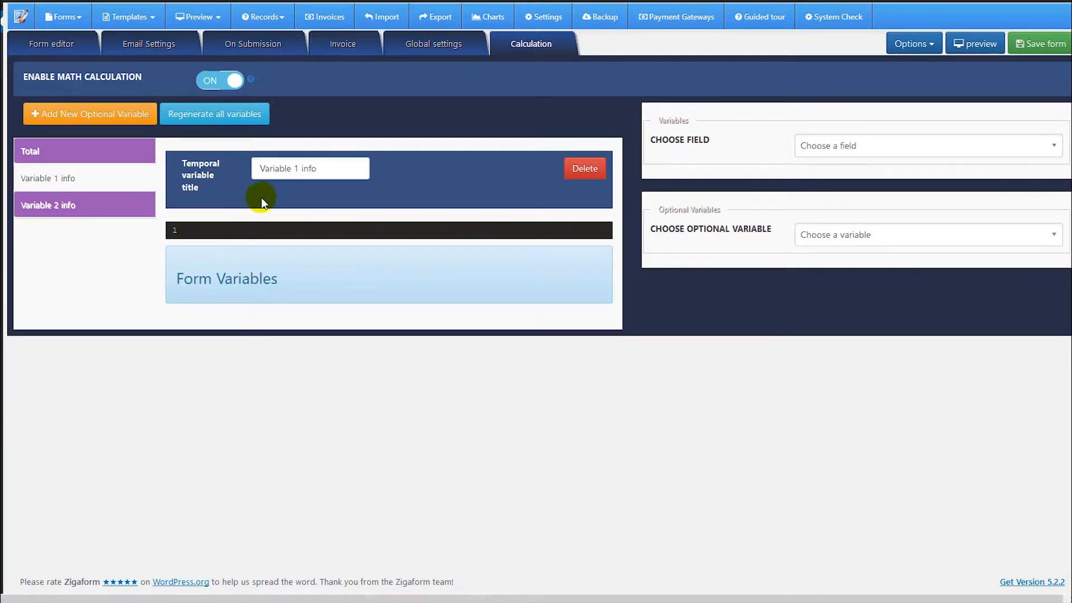
pyautogui.click(215, 229)
pyautogui.write('var total')
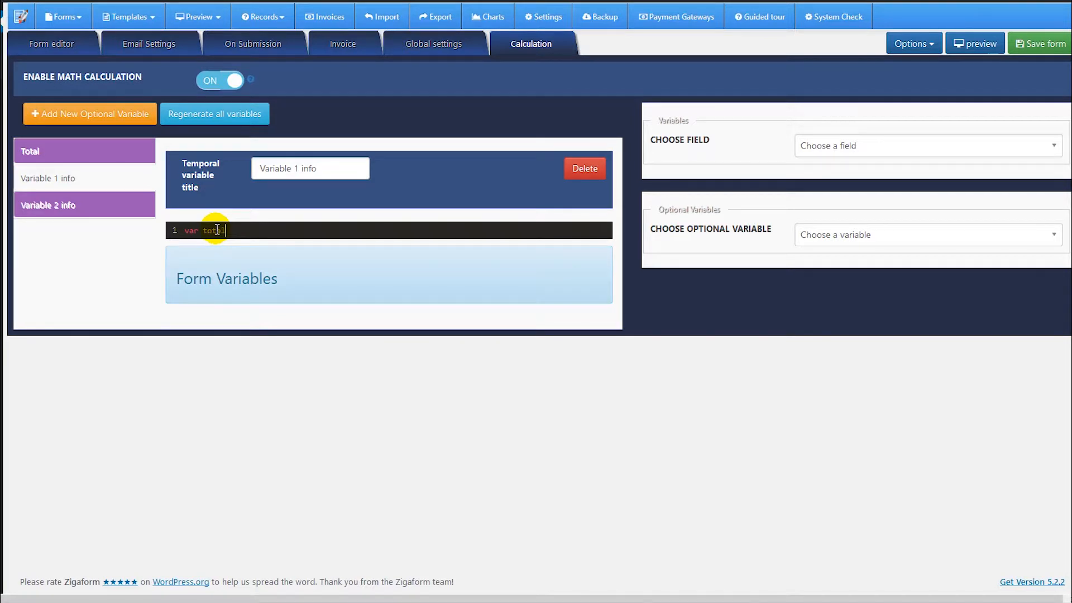
pyautogui.write('=0;')
pyautogui.press('Return')
pyautogui.write('total=')
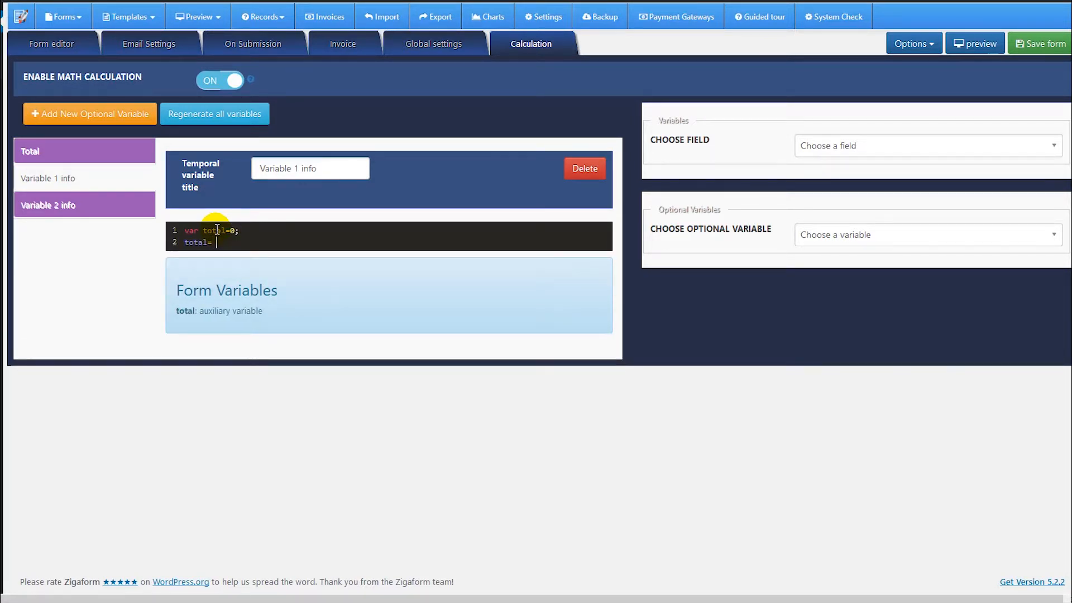
# Step: Choose the variable1 field with the Field value action and copy its variable name
pyautogui.click(807, 147)
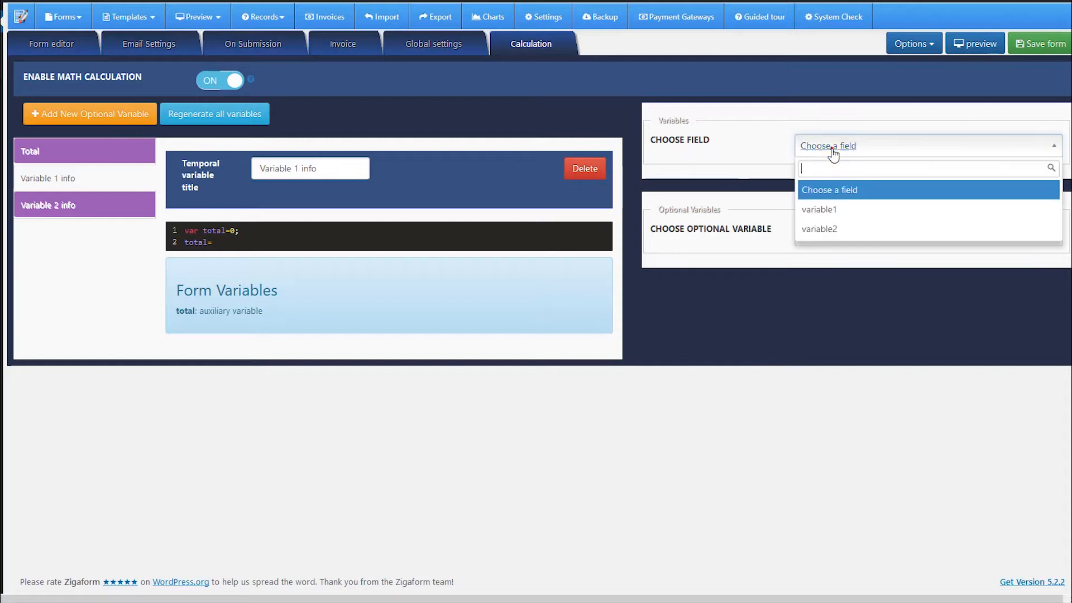
pyautogui.click(830, 203)
pyautogui.click(844, 185)
pyautogui.click(826, 241)
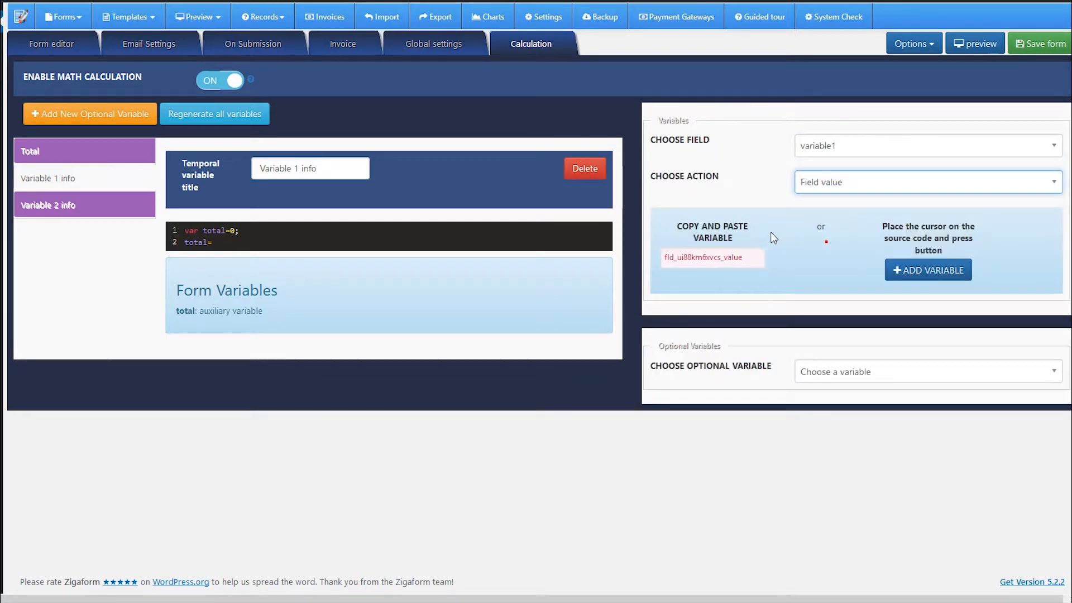
pyautogui.doubleClick(709, 258)
pyautogui.hotkey('ctrl', 'c')
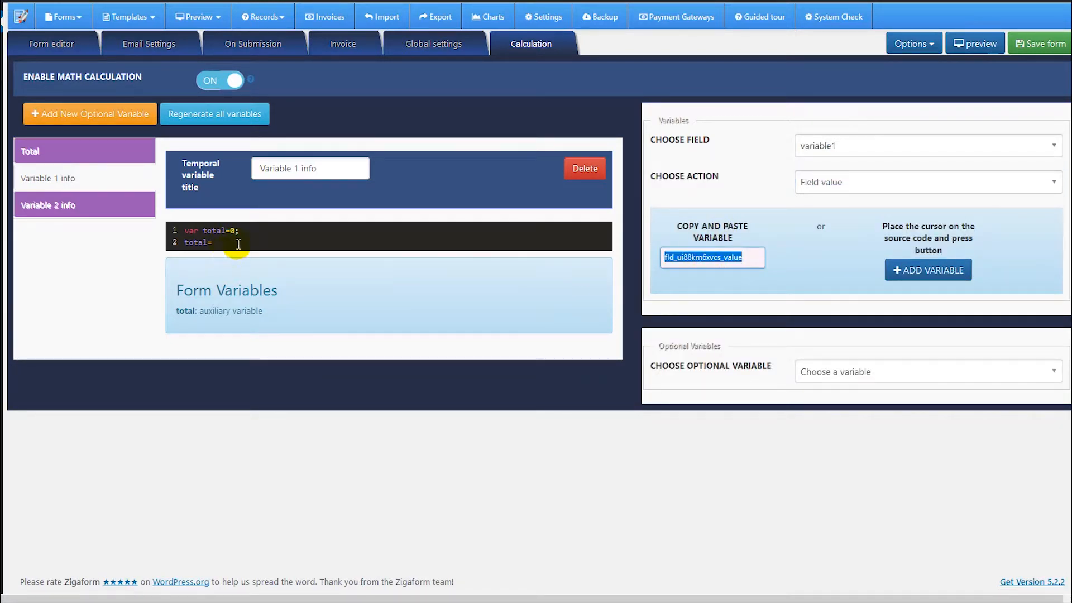
# Step: Complete the Variable 1 info code by assigning fld_ui88km6xvcs_value to total and adding "return total;"
pyautogui.click(234, 242)
pyautogui.hotkey('ctrl', 'v')
pyautogui.write(';')
pyautogui.press('Return')
pyautogui.press('Return')
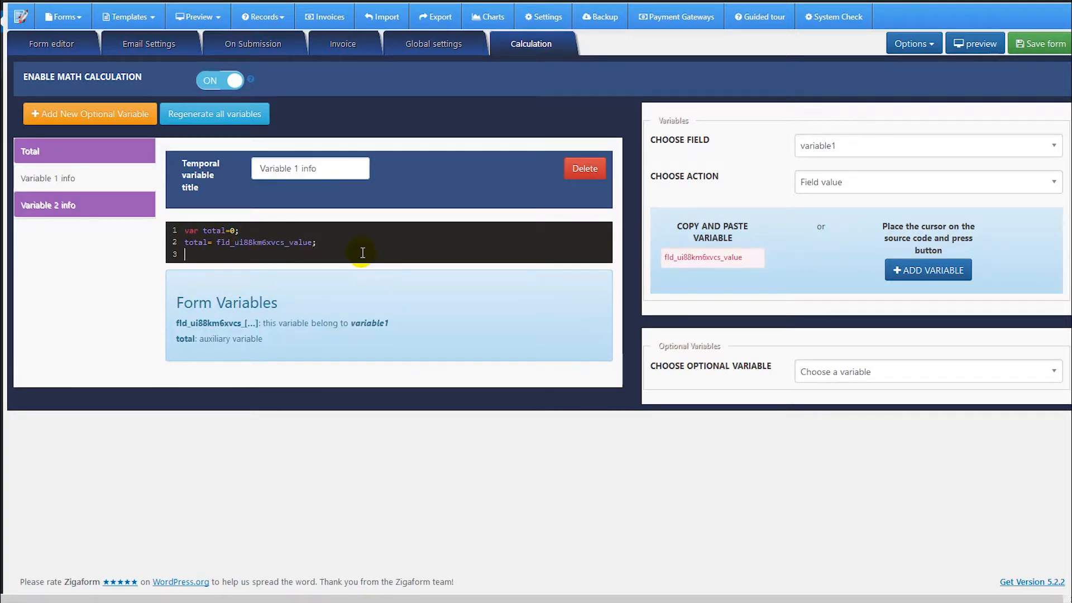
pyautogui.write('return total;')
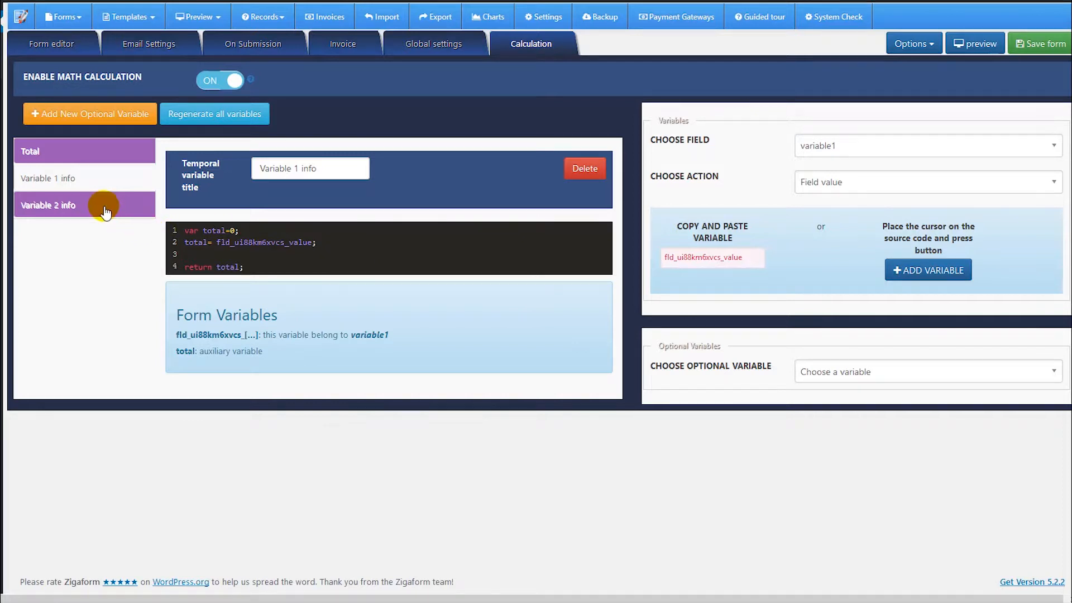
pyautogui.click(84, 205)
pyautogui.click(63, 179)
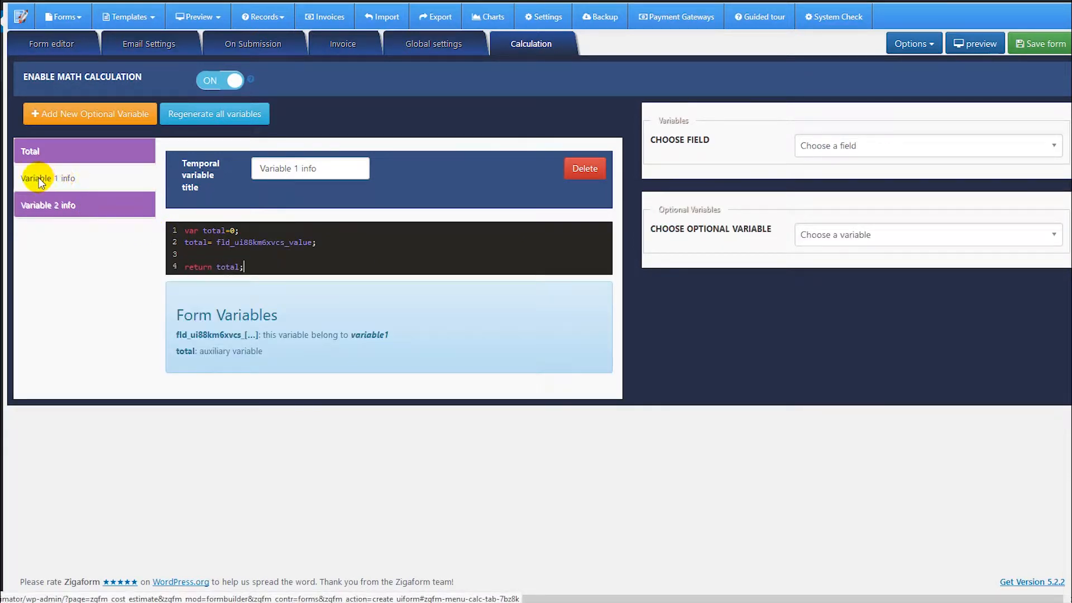
pyautogui.click(72, 203)
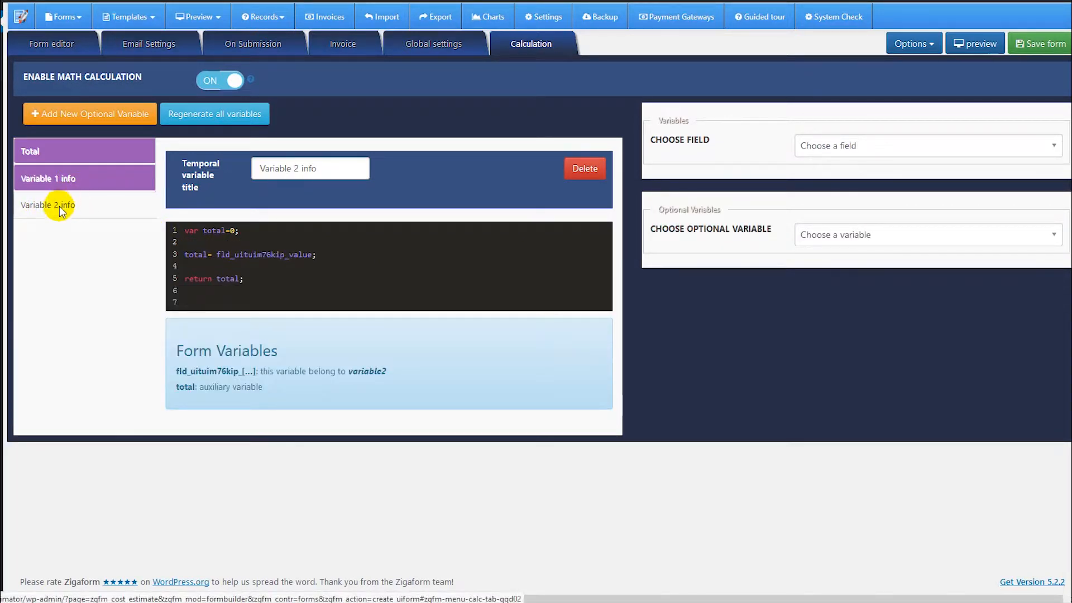
pyautogui.click(70, 180)
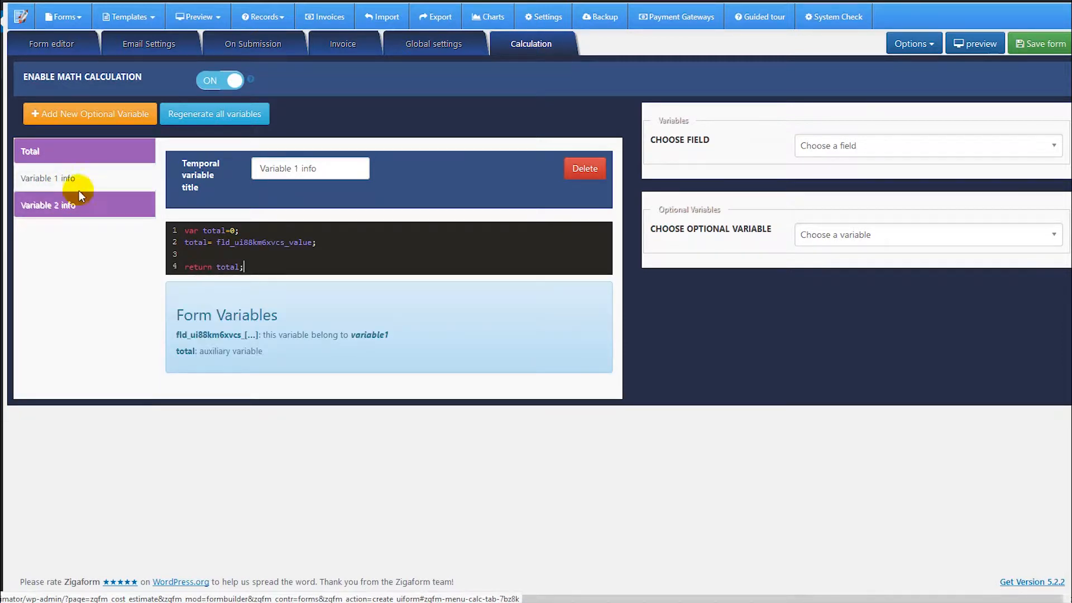
# Step: In the Total code, replace the field value assigned to variable1 with the Variable 1 info optional variable, fldopt_7bz8k
pyautogui.click(75, 152)
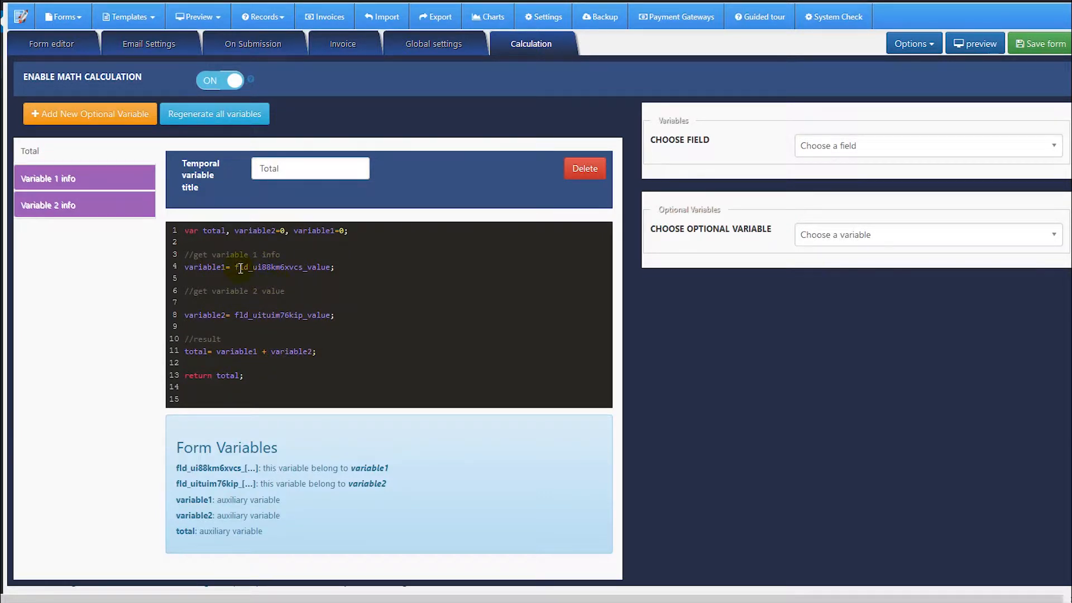
pyautogui.moveTo(263, 270); pyautogui.dragTo(354, 268)
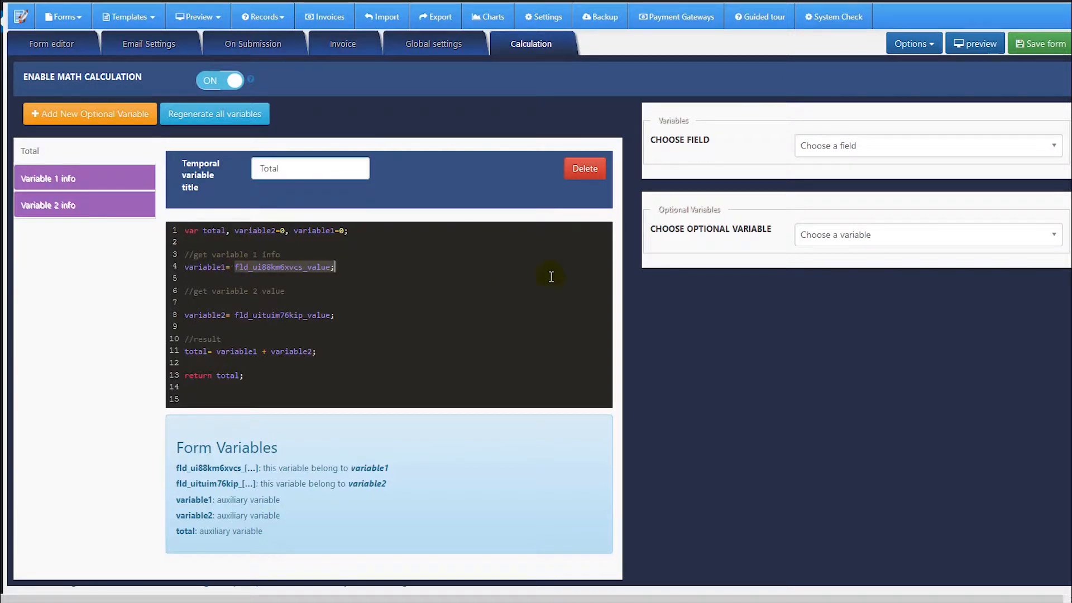
pyautogui.click(272, 268)
pyautogui.moveTo(276, 269); pyautogui.dragTo(342, 268)
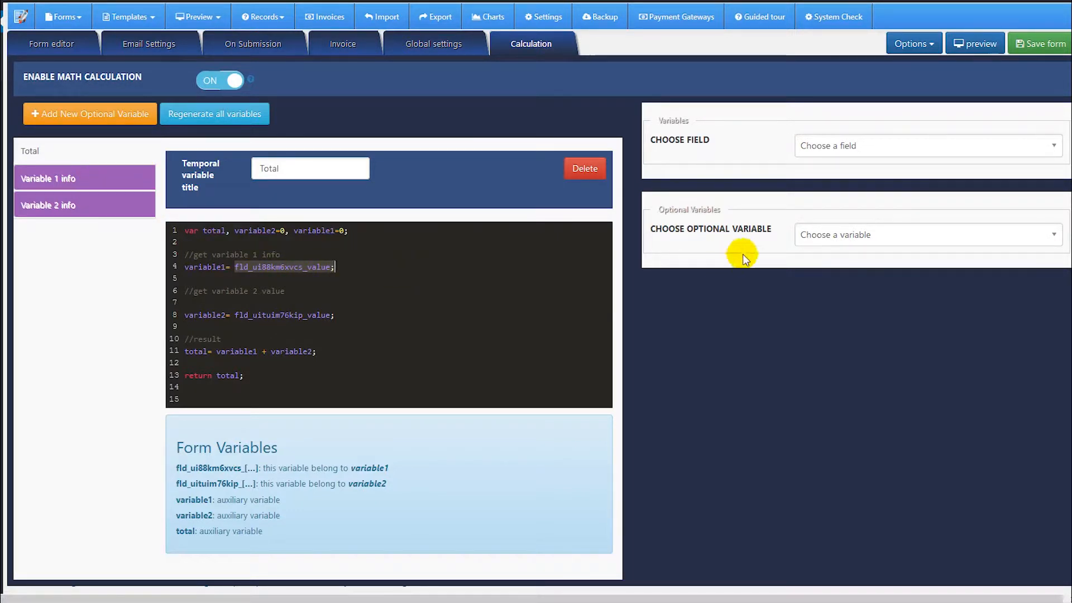
pyautogui.click(816, 232)
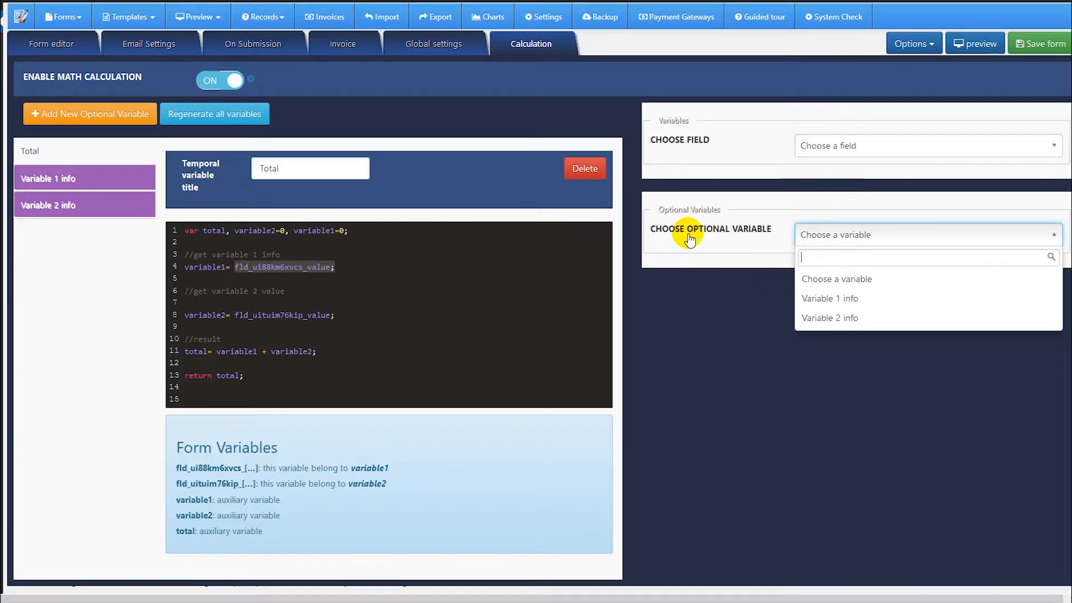
pyautogui.click(826, 298)
pyautogui.doubleClick(713, 286)
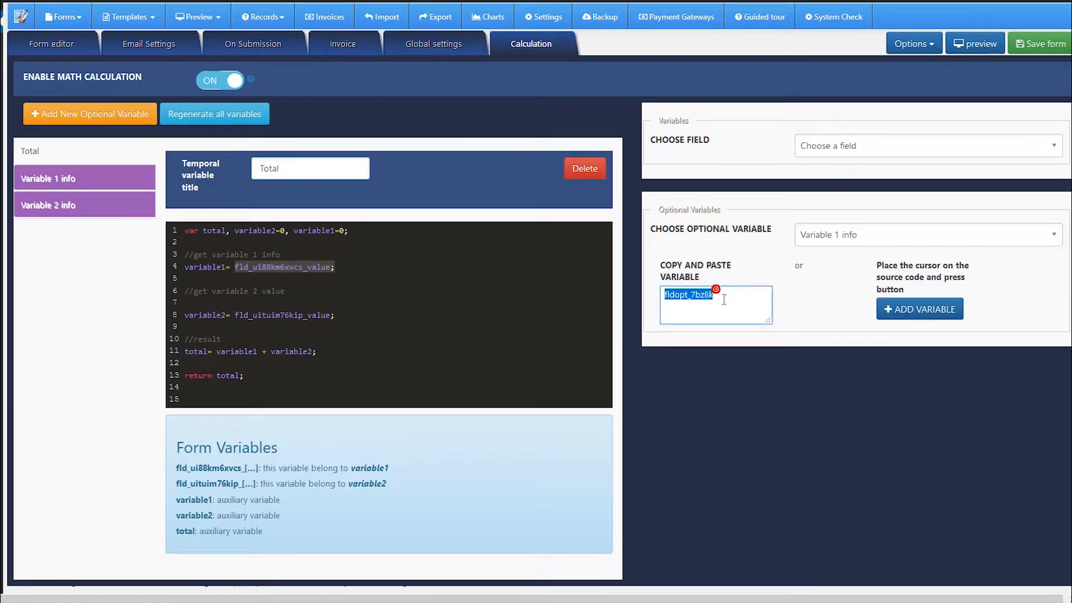
pyautogui.click(328, 269)
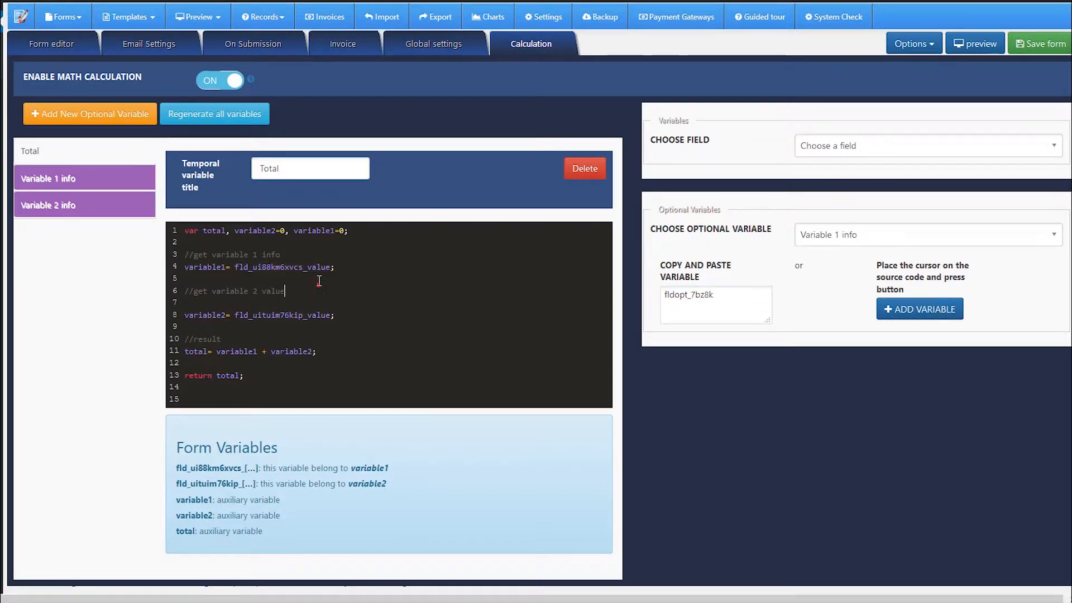
pyautogui.doubleClick(332, 268)
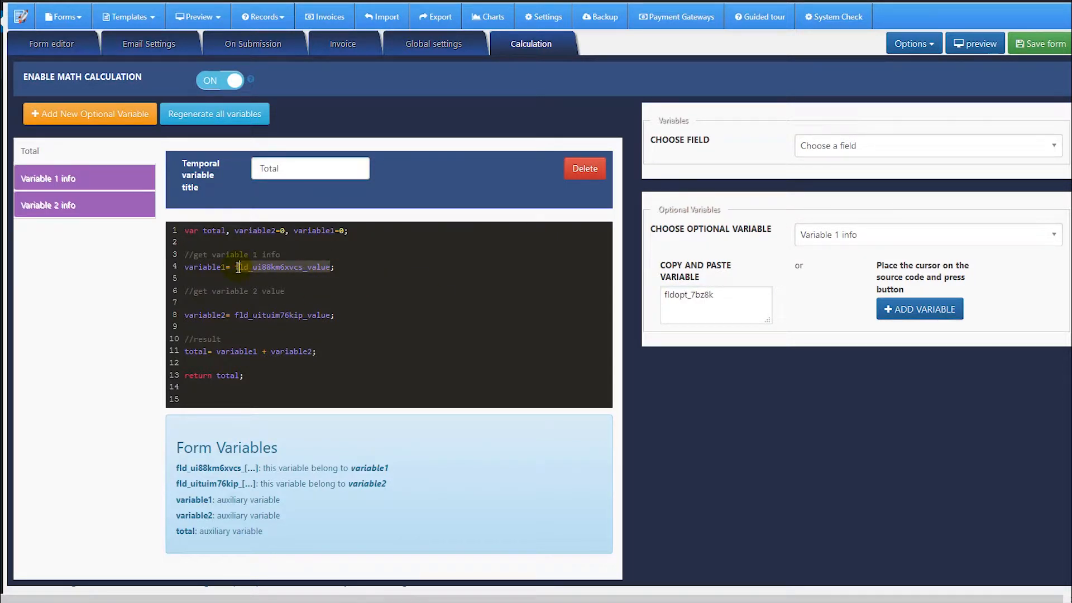
pyautogui.hotkey('ctrl', 'v')
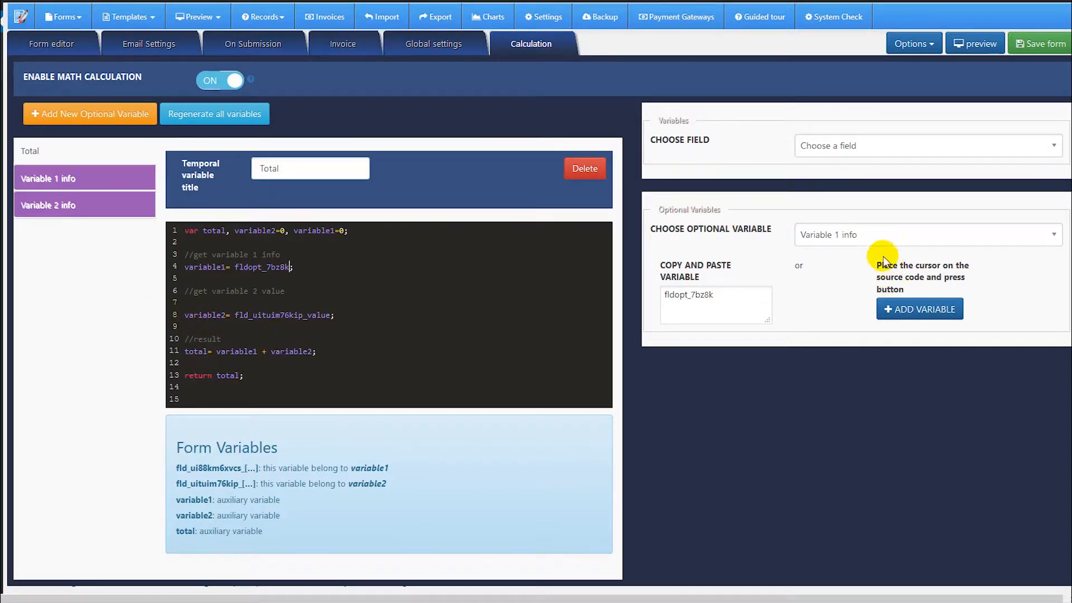
# Step: In the Total code, replace the field value assigned to variable2 with the Variable 2 info optional variable, fldopt_qqd02
pyautogui.click(830, 234)
pyautogui.click(832, 317)
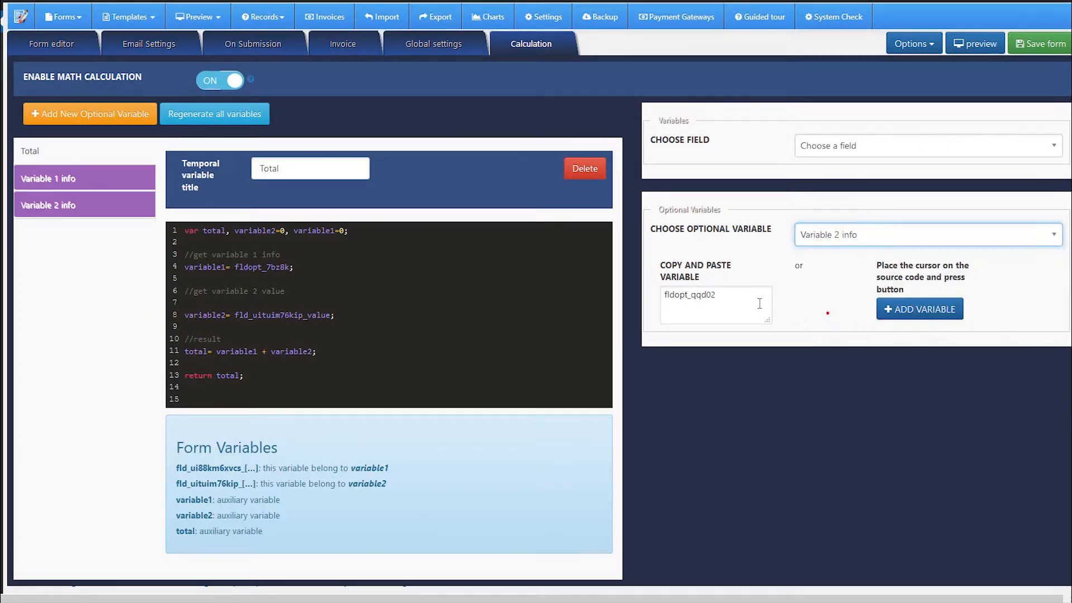
pyautogui.click(728, 302)
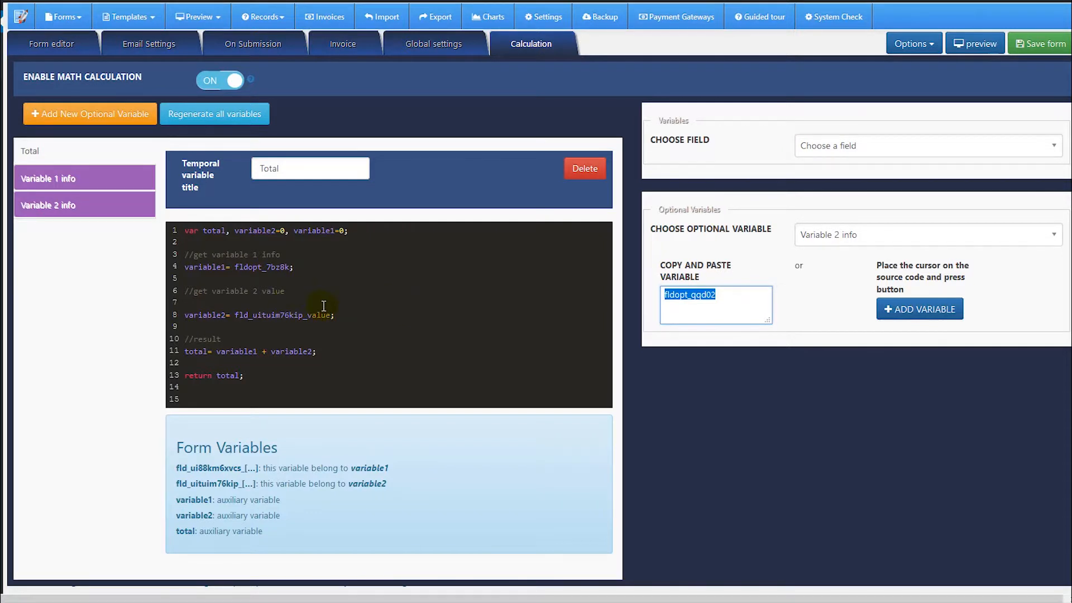
pyautogui.moveTo(332, 316); pyautogui.dragTo(316, 316)
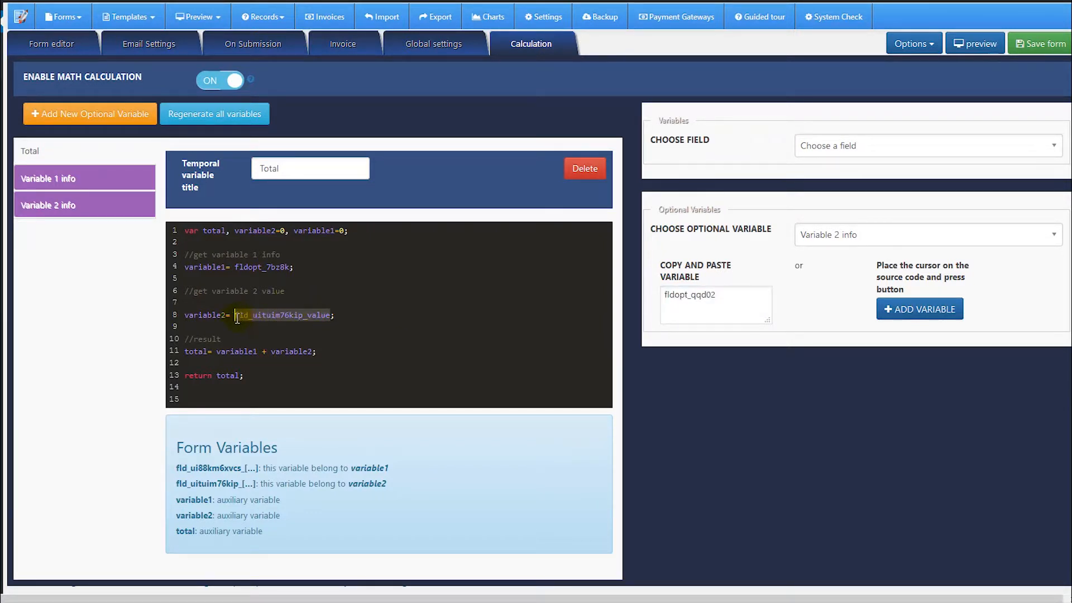
pyautogui.hotkey('ctrl', 'v')
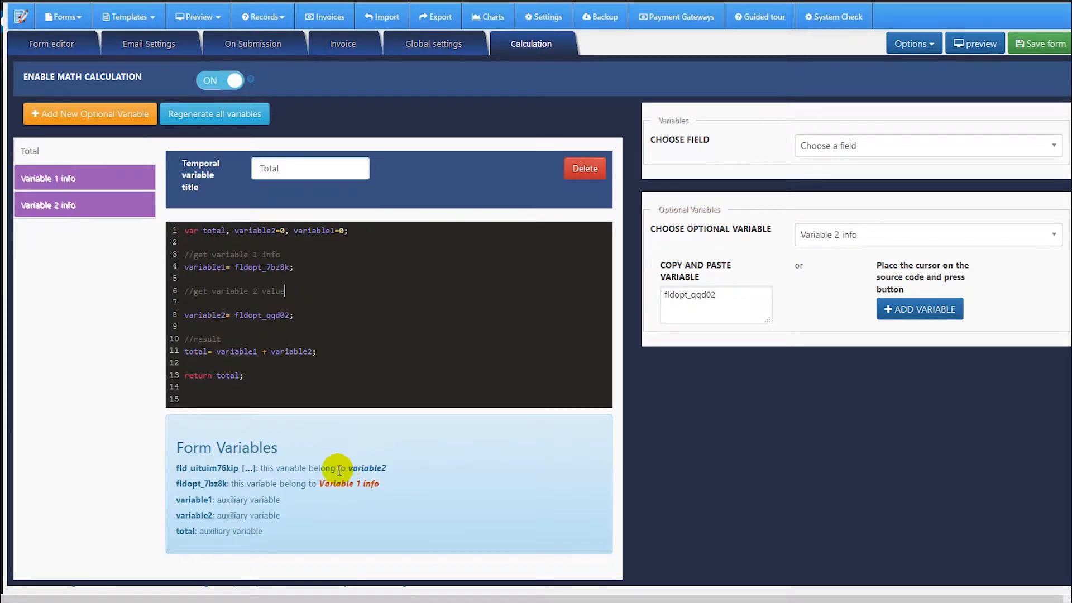
pyautogui.moveTo(320, 482); pyautogui.dragTo(372, 484)
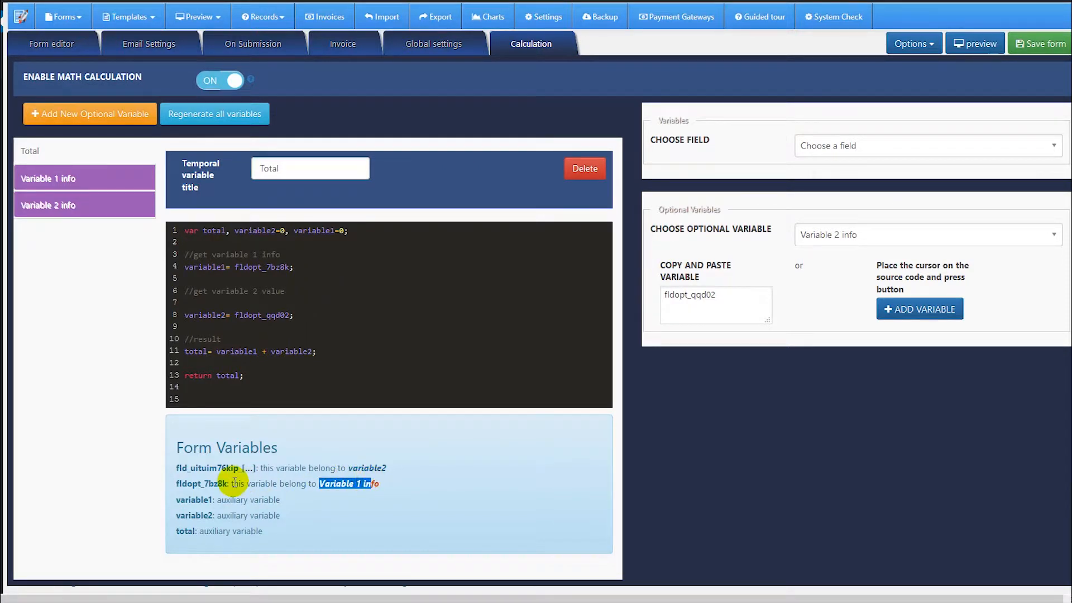
# Step: Check the form variables listed for the Total code and save the form
pyautogui.doubleClick(181, 483)
pyautogui.click(305, 486)
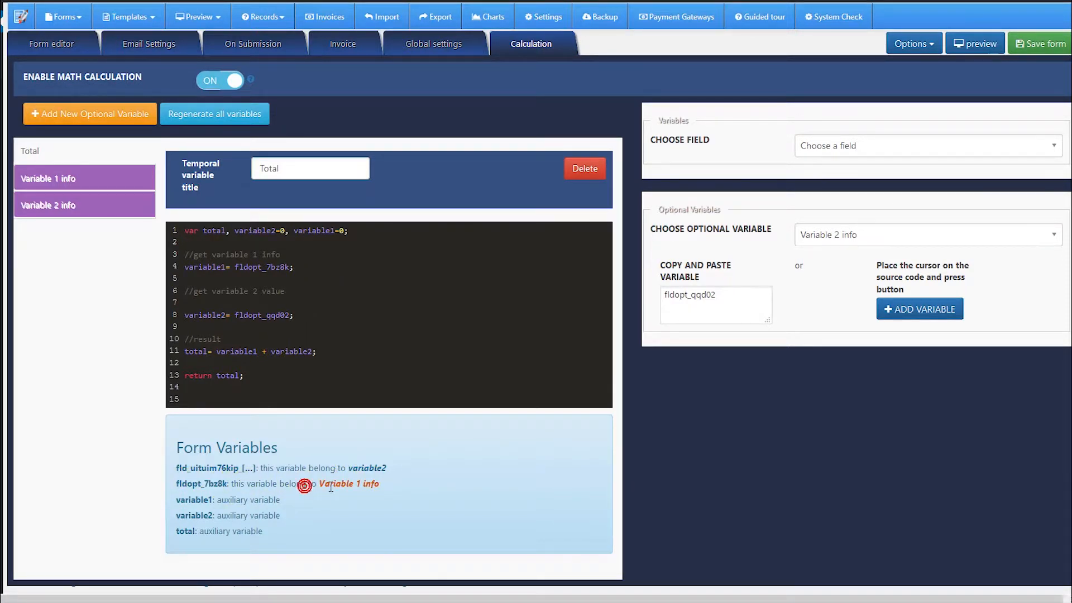
pyautogui.moveTo(356, 484); pyautogui.dragTo(380, 483)
pyautogui.click(350, 325)
pyautogui.click(1040, 44)
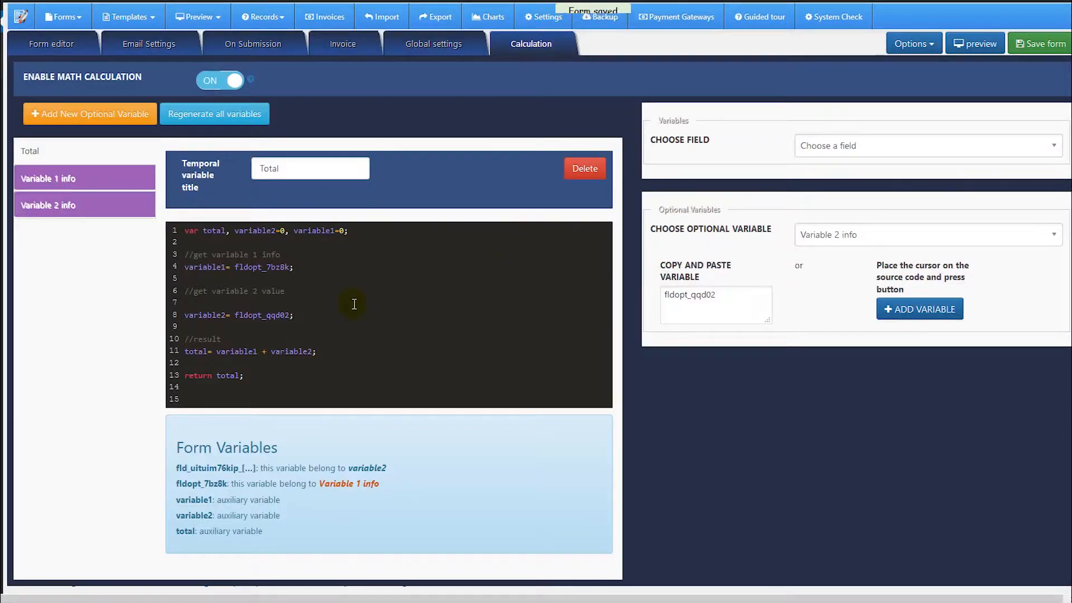
pyautogui.click(353, 303)
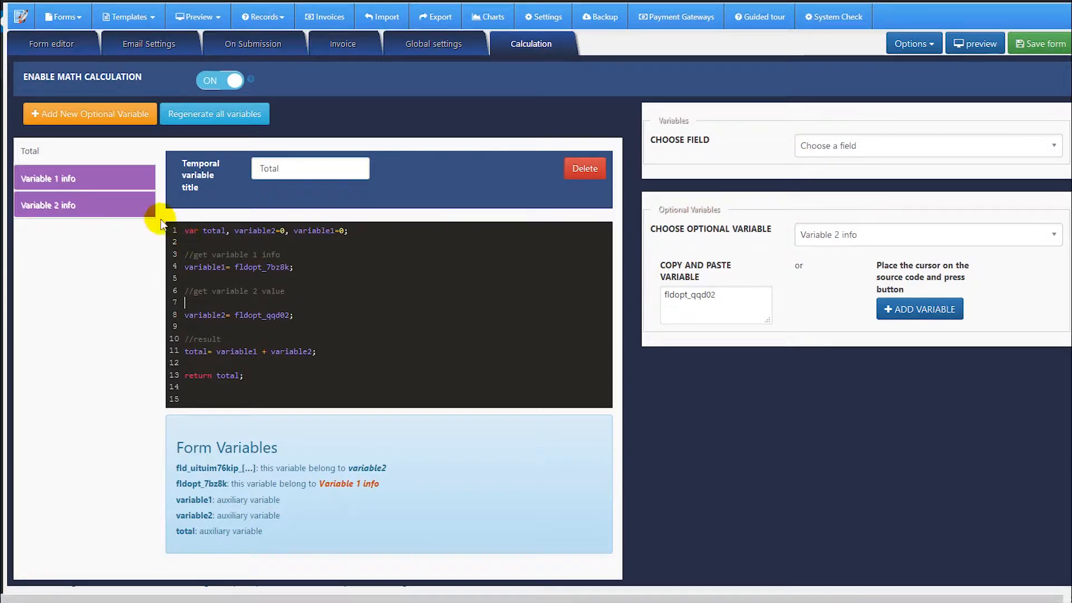
# Step: Review the code of the Variable 1 info and Variable 2 info optional variables
pyautogui.click(95, 177)
pyautogui.click(232, 251)
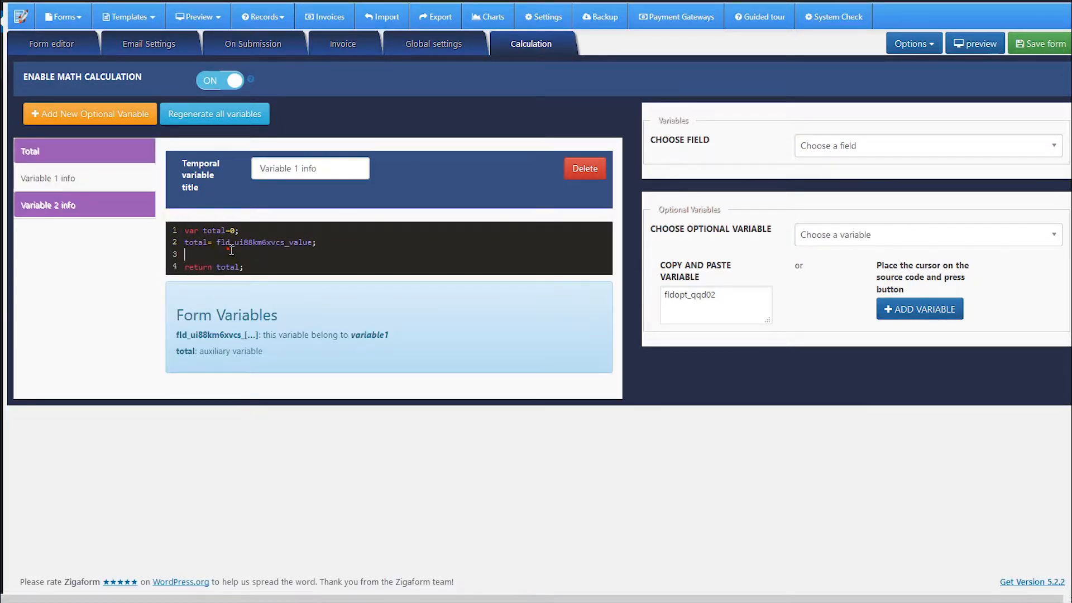
pyautogui.moveTo(324, 244); pyautogui.dragTo(177, 243)
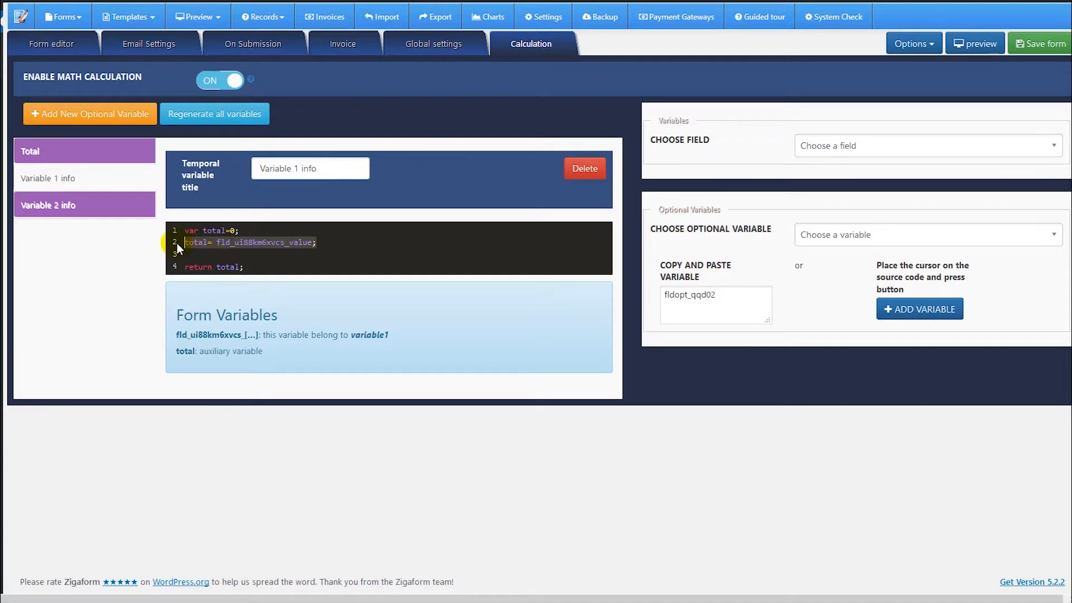
pyautogui.click(242, 255)
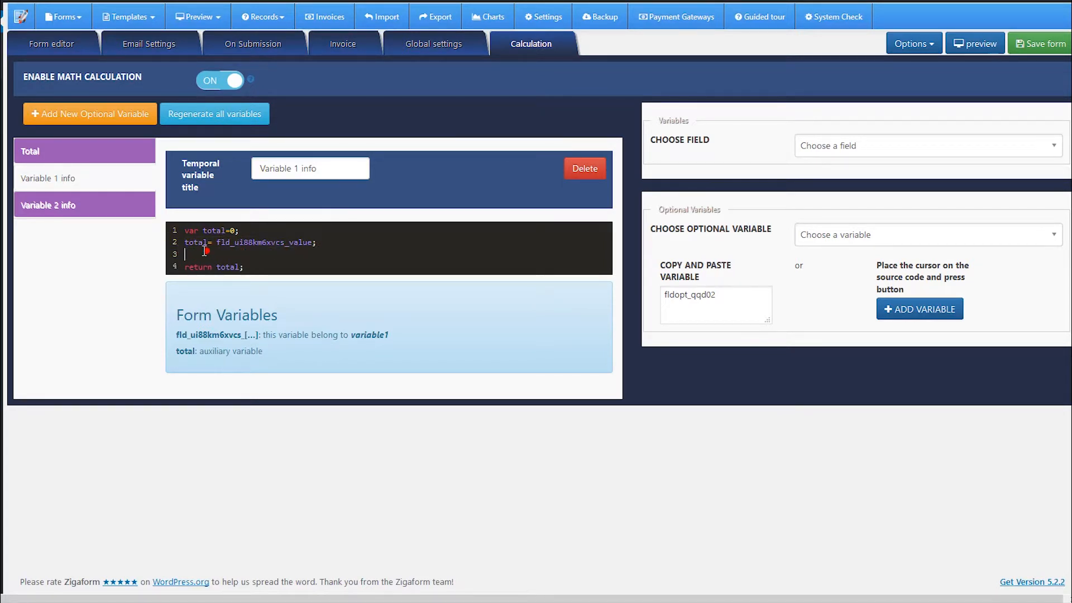
pyautogui.click(112, 199)
pyautogui.click(112, 180)
# Step: In the form editor, add the lines "variable 1:" and "variable 2:" below the result shortcode in the custom HTML field, after a blank line
pyautogui.click(65, 49)
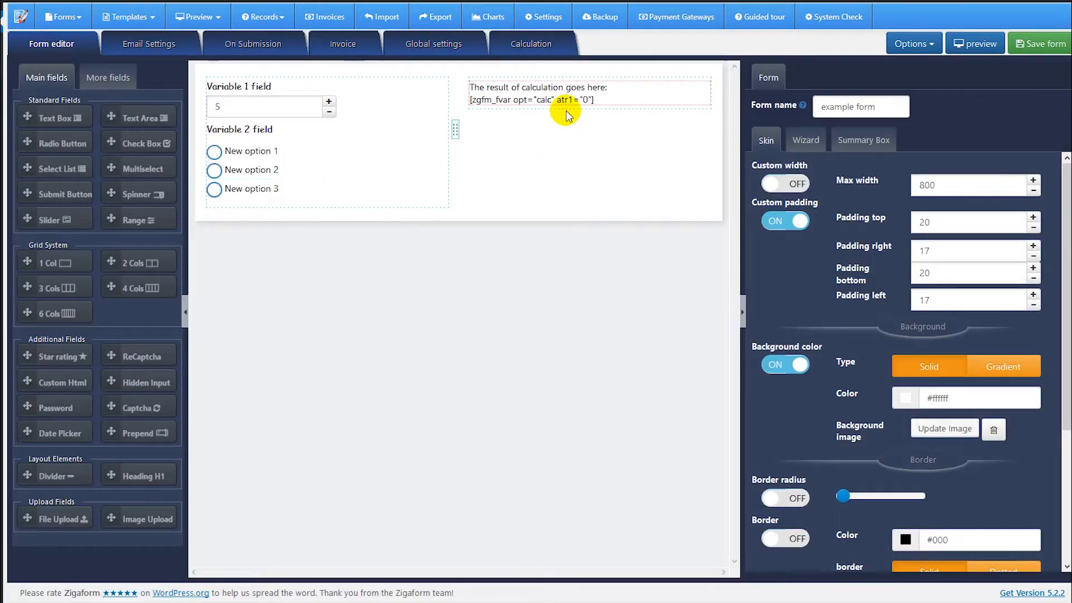
pyautogui.moveTo(557, 91)
pyautogui.click(505, 101)
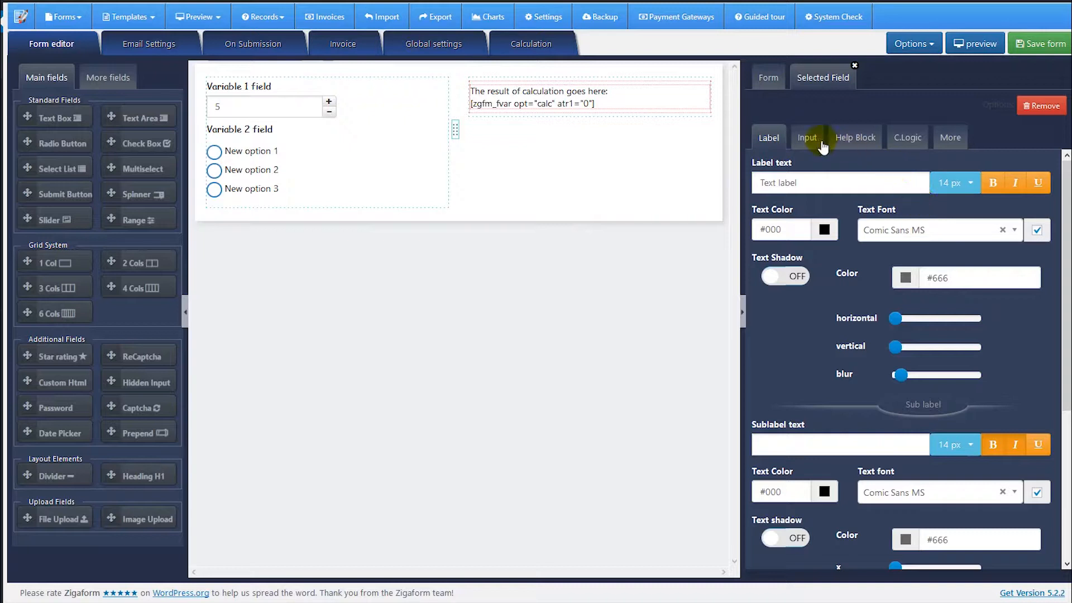
pyautogui.click(823, 143)
pyautogui.click(943, 182)
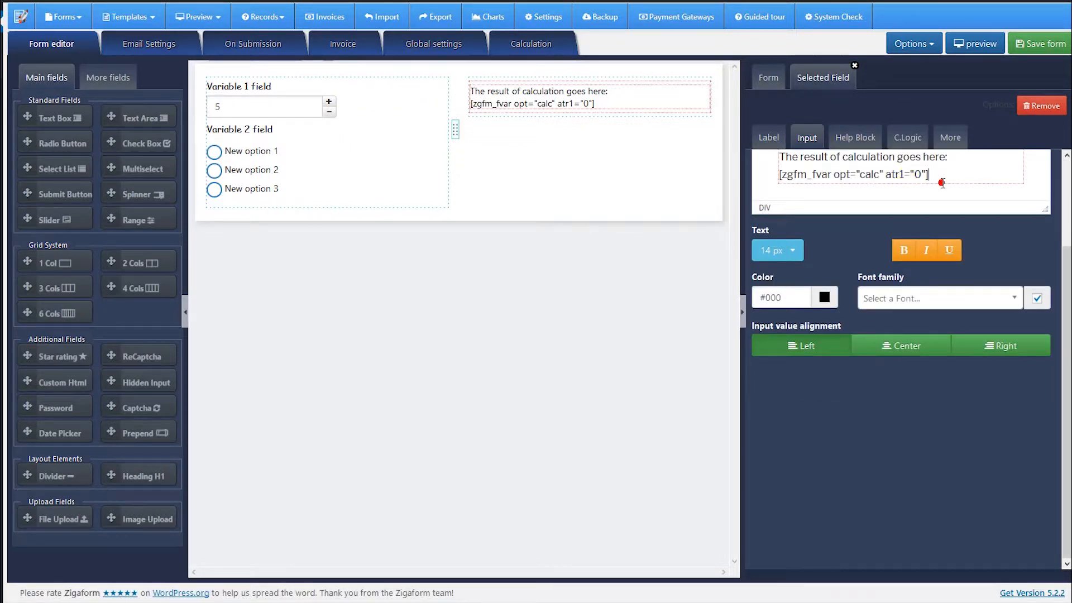
pyautogui.press('Return')
pyautogui.press('Return')
pyautogui.write('var')
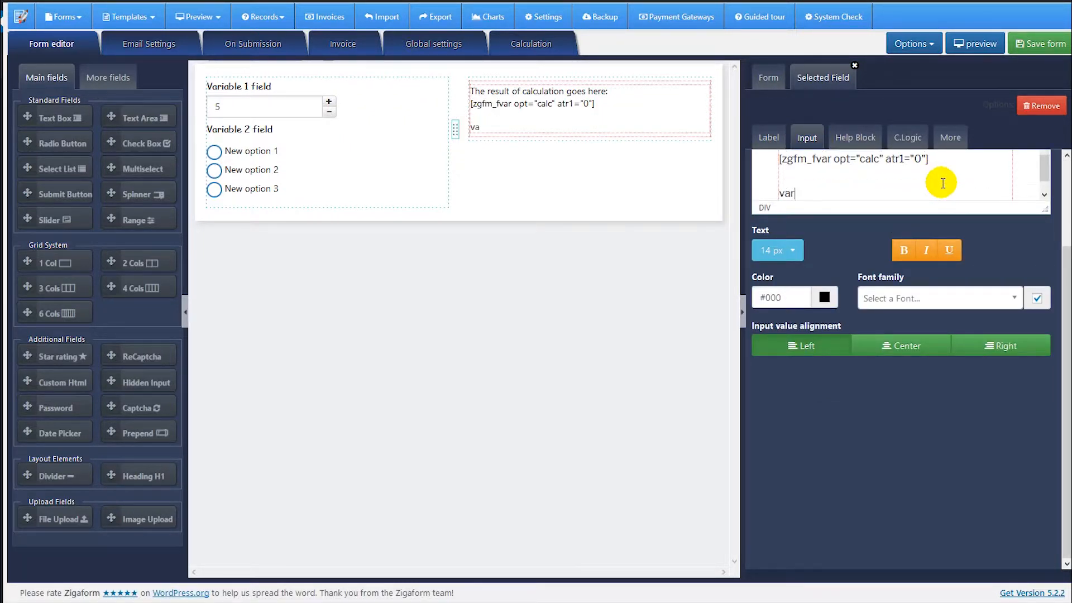
pyautogui.write('iable 1;')
pyautogui.press('Return')
pyautogui.write('vari')
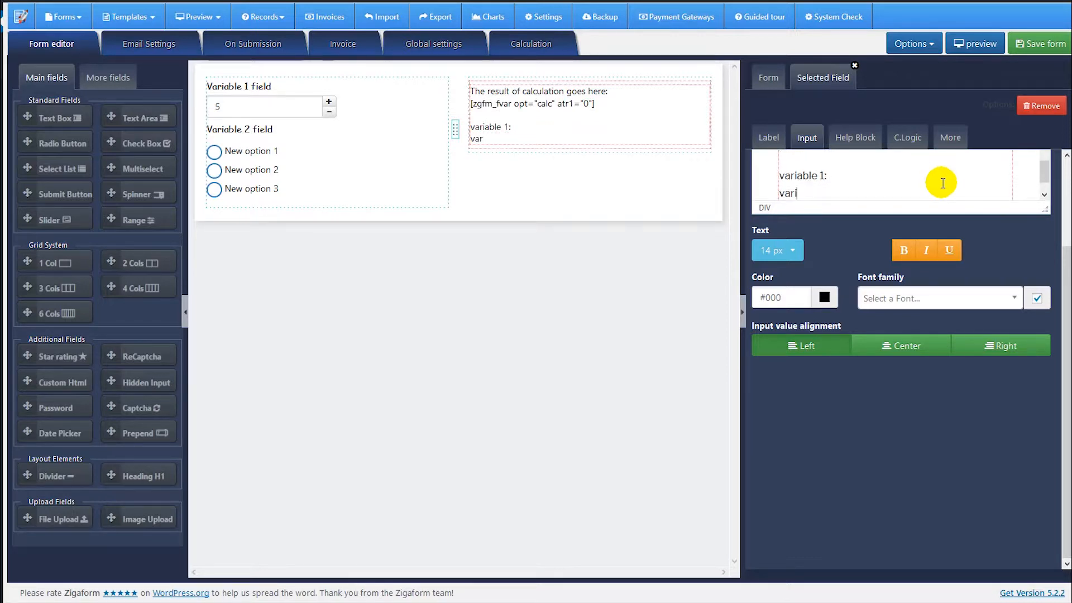
pyautogui.write('able 2:')
# Step: Copy the Variable 1 info calculation shortcode from the form variables and paste it after "variable 1:" in the custom HTML content
pyautogui.click(920, 54)
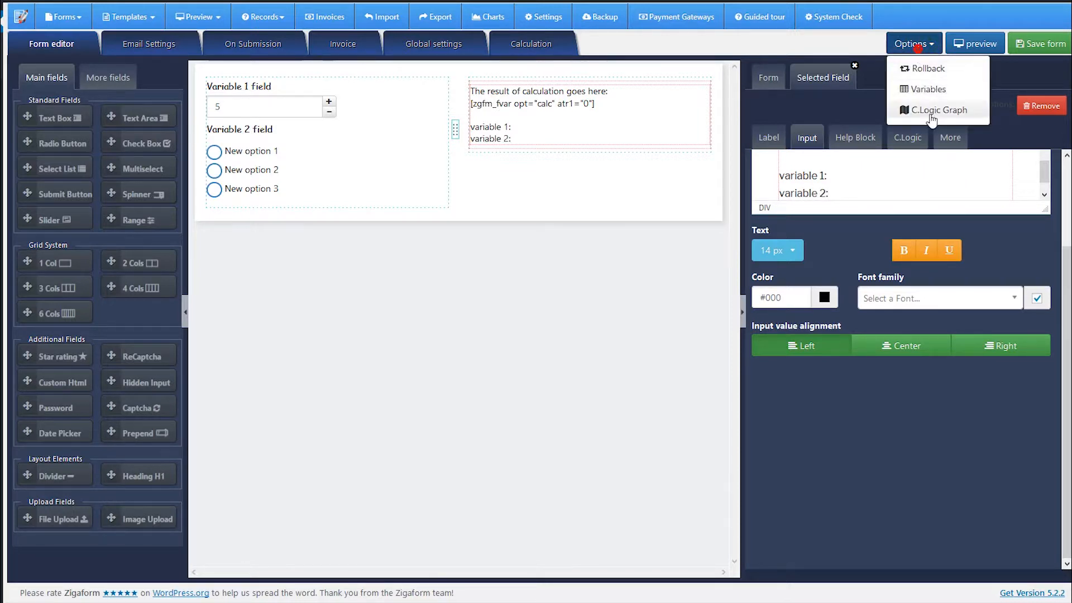
pyautogui.click(917, 92)
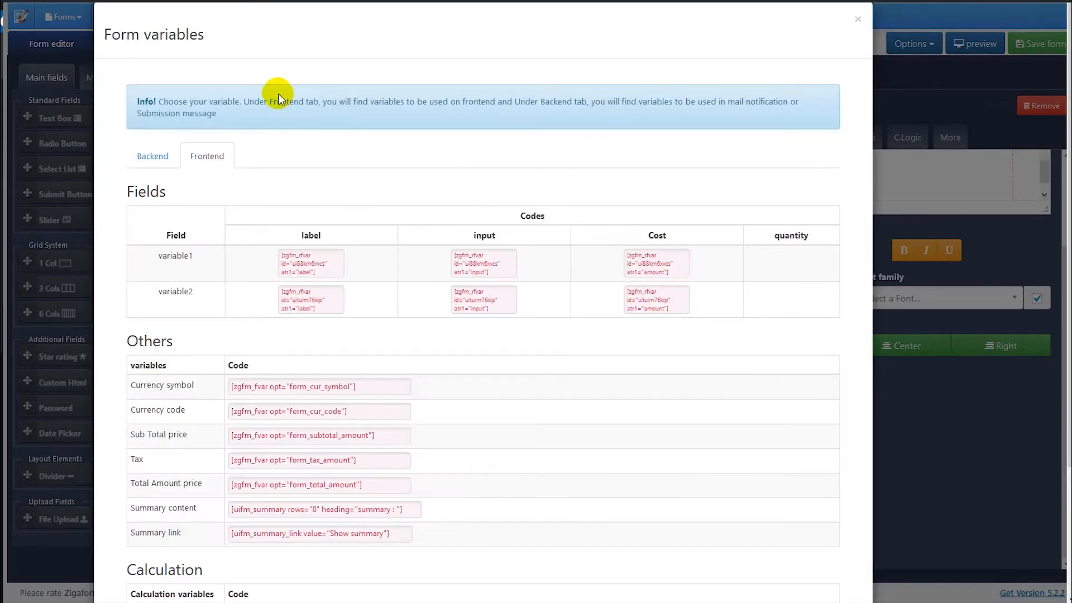
pyautogui.scroll(-3, 359, 426)
pyautogui.click(310, 490)
pyautogui.hotkey('ctrl', 'c')
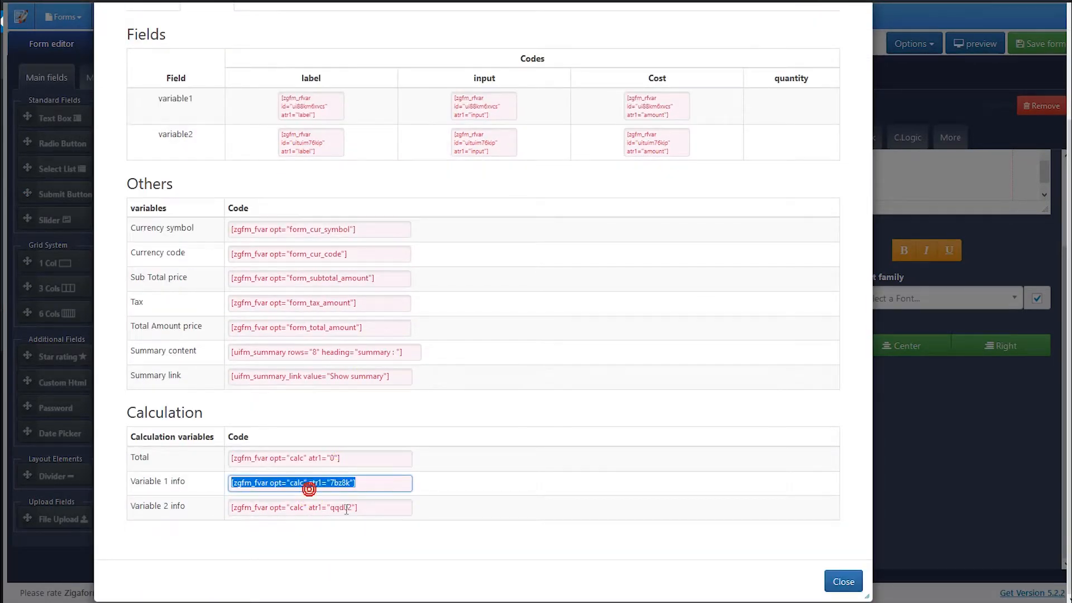
pyautogui.click(844, 581)
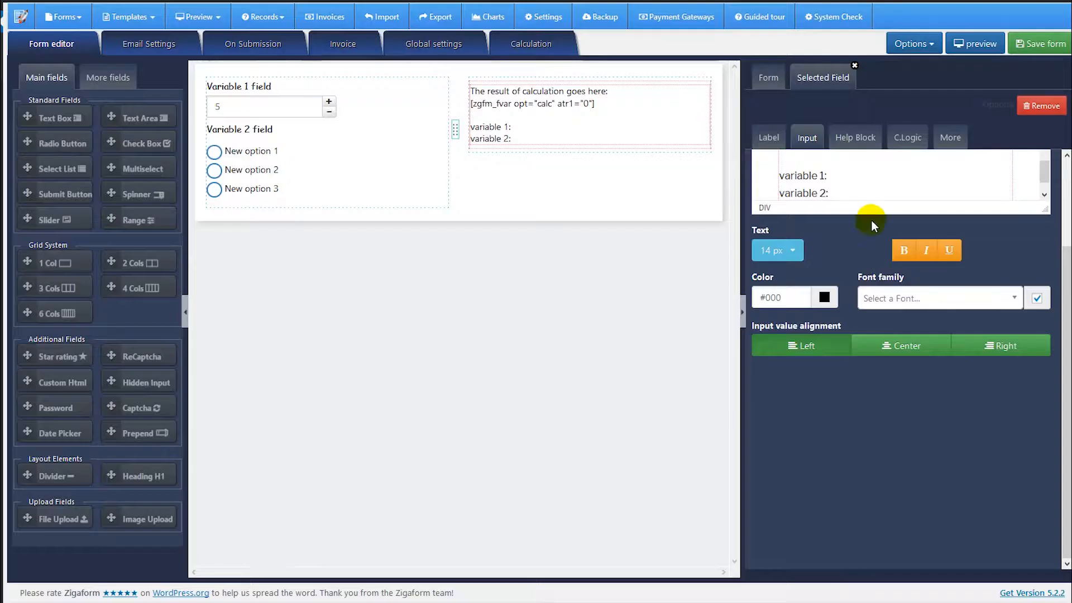
pyautogui.click(846, 177)
pyautogui.hotkey('ctrl', 'v')
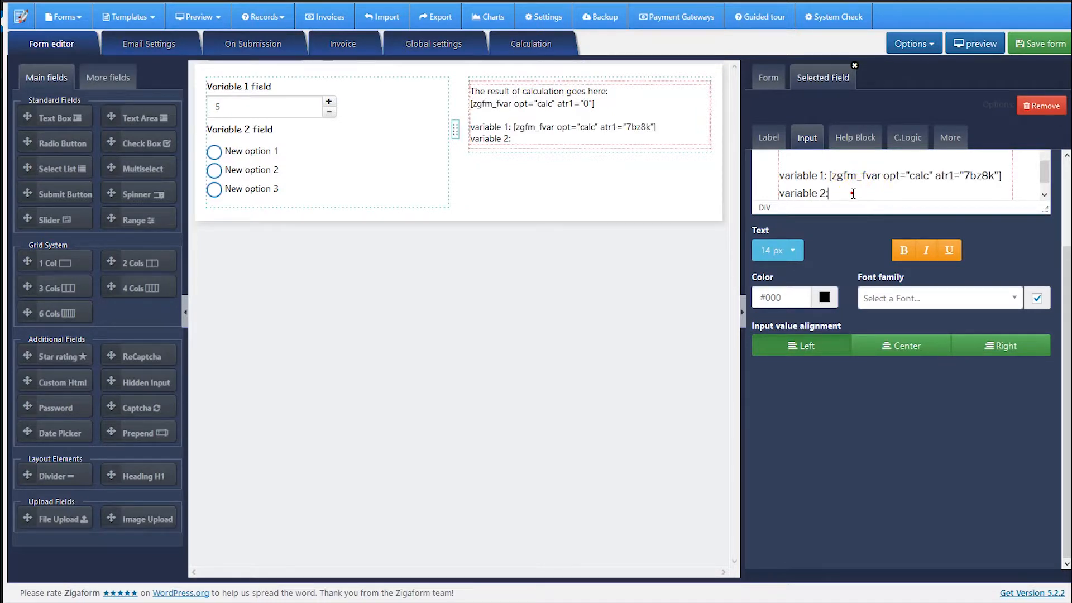
# Step: Copy the Variable 2 info calculation shortcode from the form variables and paste it after "variable 2:" in the custom HTML content
pyautogui.click(938, 51)
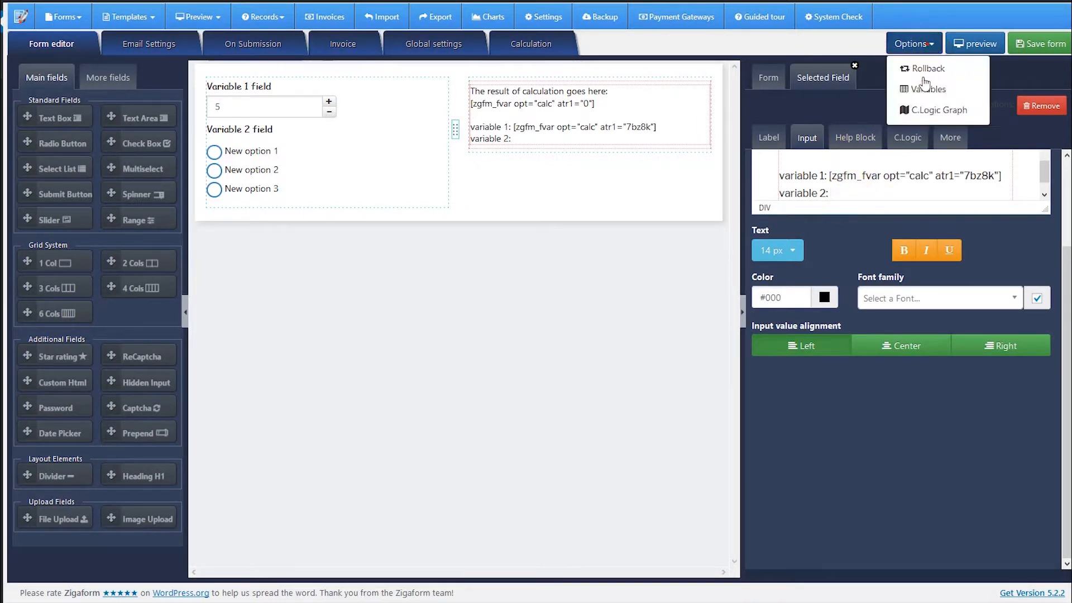
pyautogui.click(903, 91)
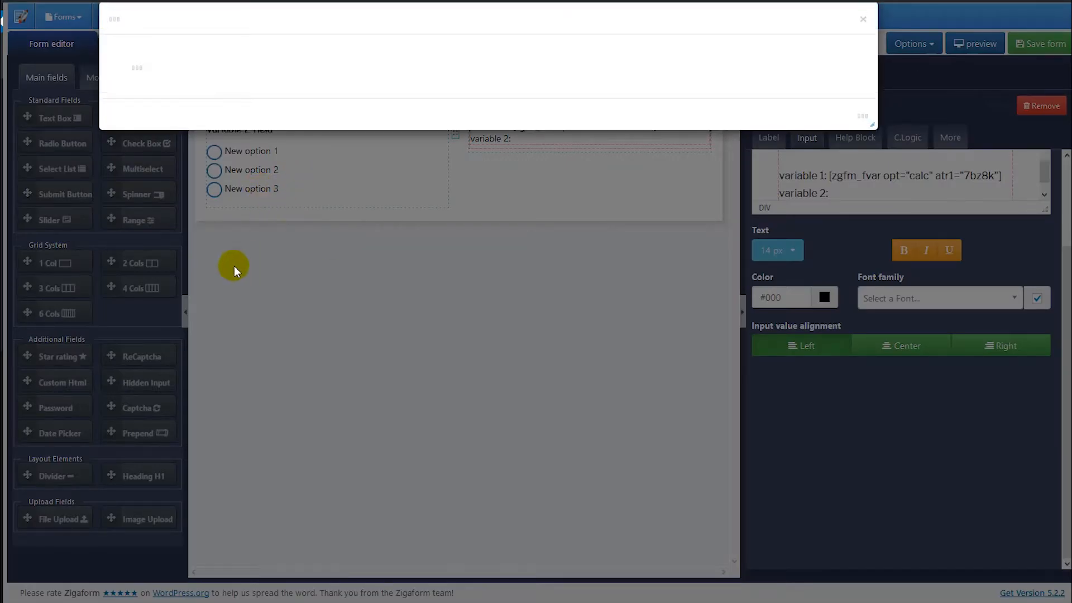
pyautogui.scroll(-3, 465, 398)
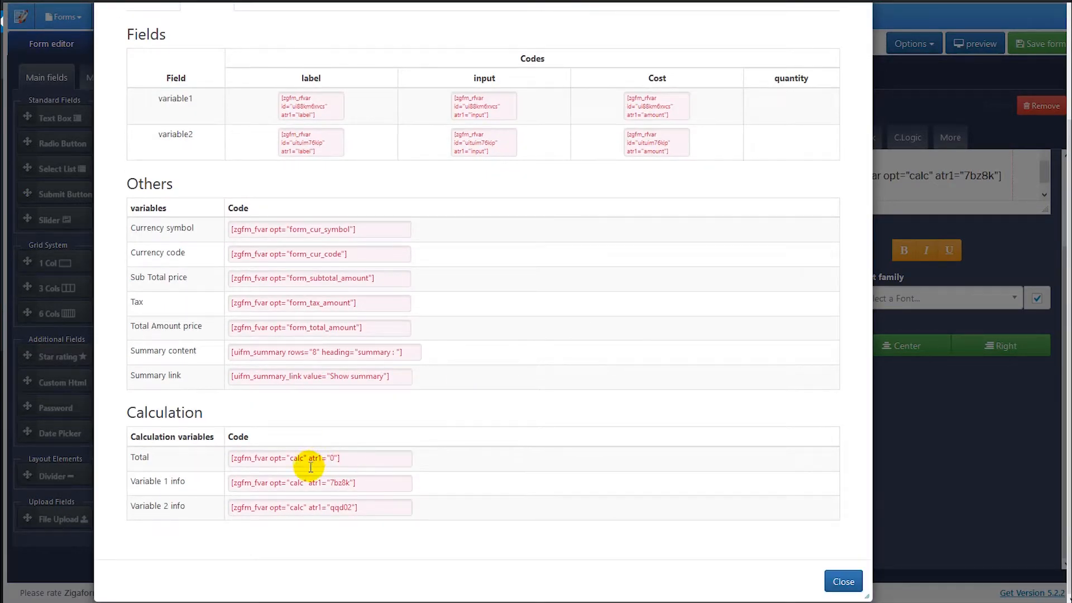
pyautogui.click(280, 507)
pyautogui.hotkey('ctrl', 'c')
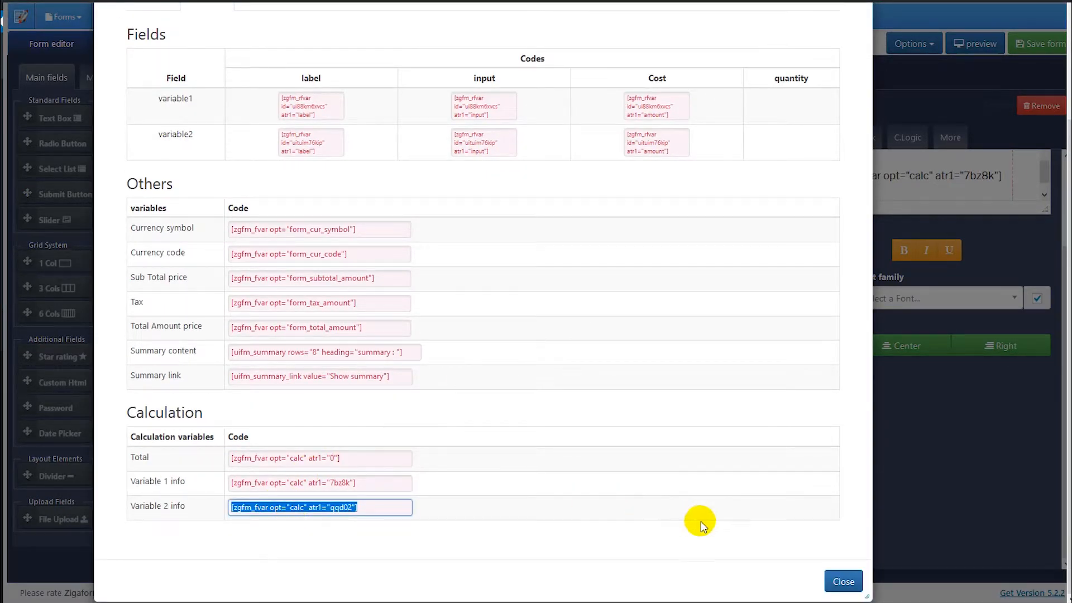
pyautogui.click(843, 581)
pyautogui.click(844, 194)
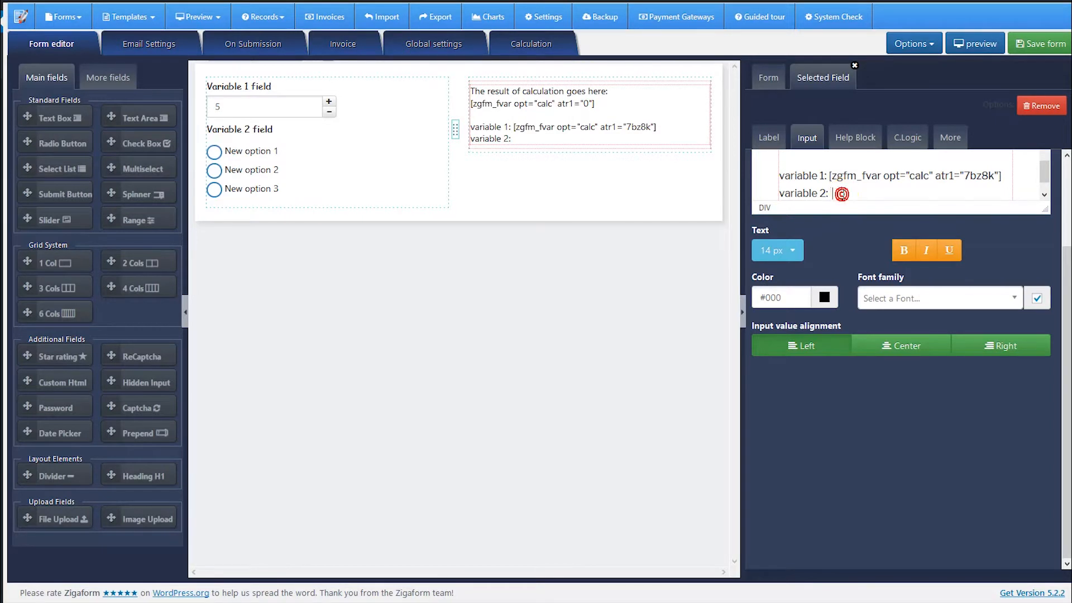
pyautogui.hotkey('ctrl', 'v')
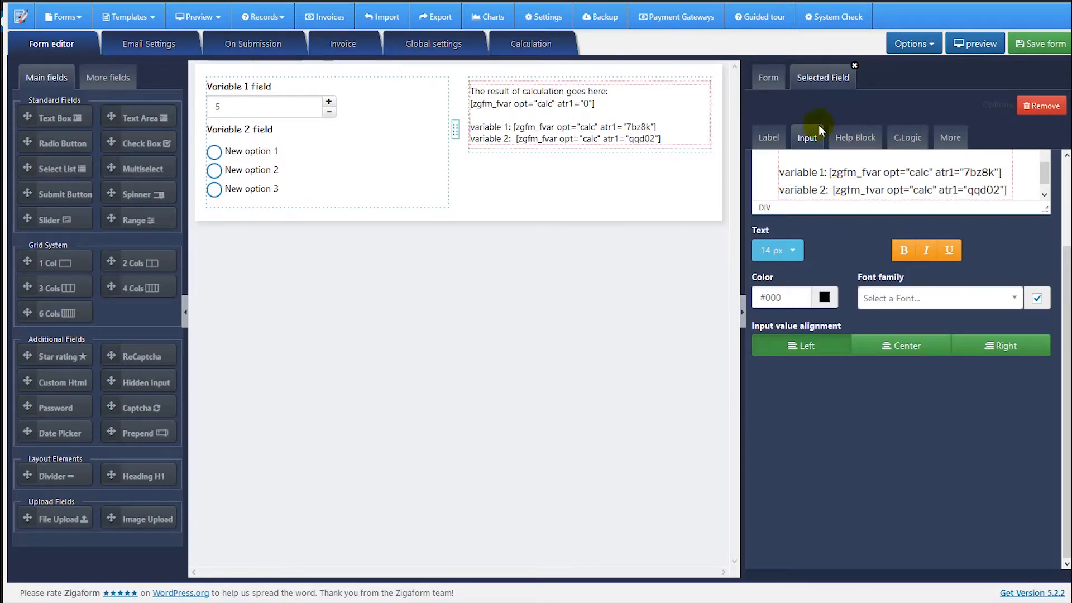
# Step: Save the form and test it in the desktop preview with Variable 1 field at 7 and New option 1 selected
pyautogui.click(1034, 48)
pyautogui.click(1035, 45)
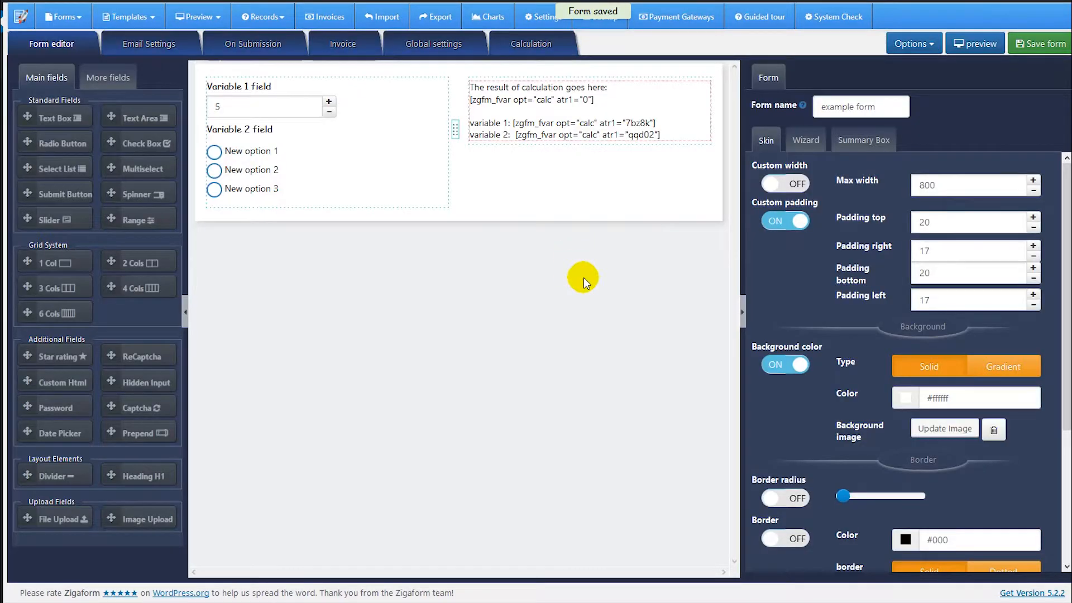
pyautogui.click(964, 46)
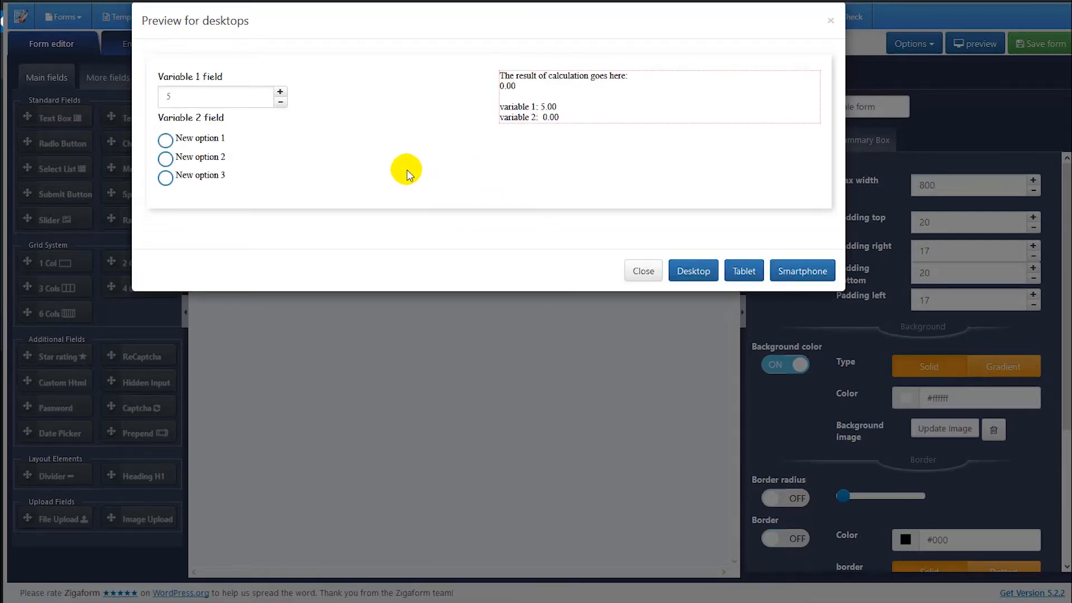
pyautogui.click(279, 93)
pyautogui.click(168, 140)
pyautogui.click(280, 92)
pyautogui.click(280, 92)
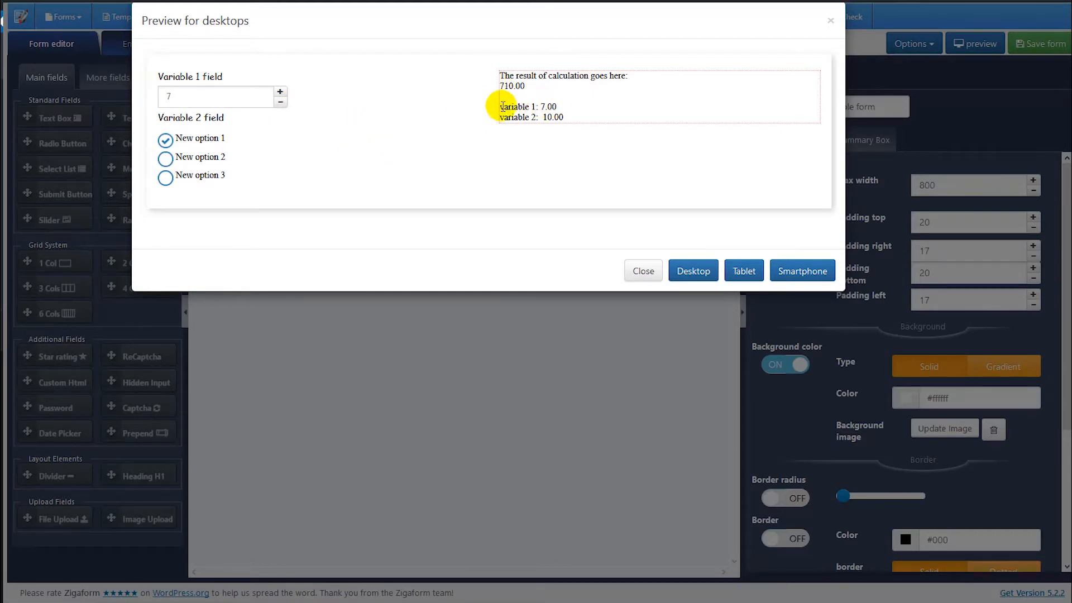
# Step: Examine how the calculation result compares with the variable 1 and variable 2 values in the preview, and close the preview
pyautogui.moveTo(500, 106); pyautogui.dragTo(548, 106)
pyautogui.doubleClick(548, 106)
pyautogui.click(530, 117)
pyautogui.click(559, 116)
pyautogui.moveTo(563, 117); pyautogui.dragTo(549, 116)
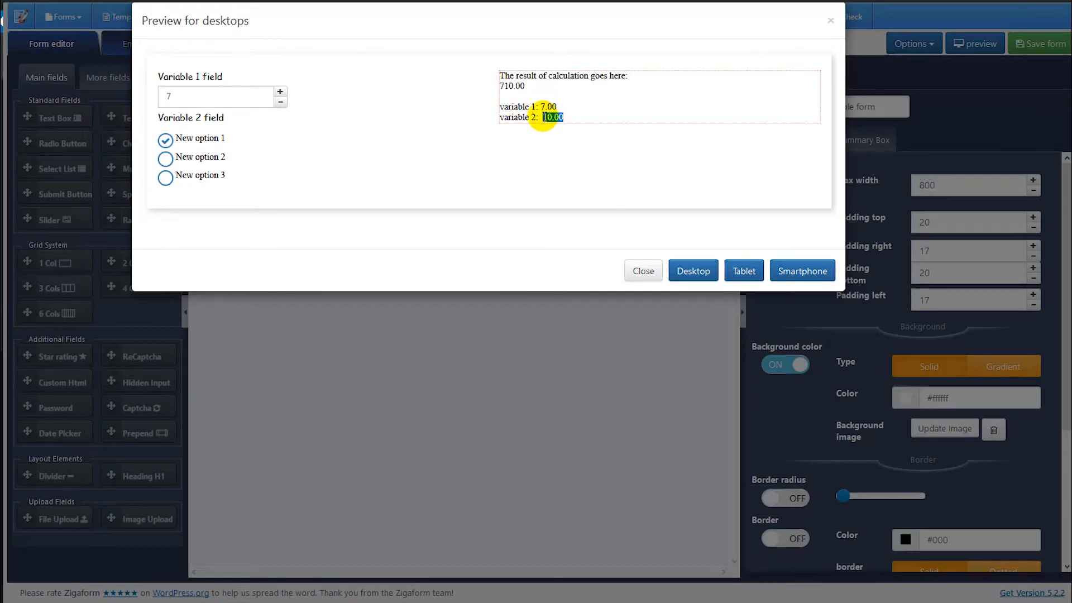
pyautogui.click(543, 106)
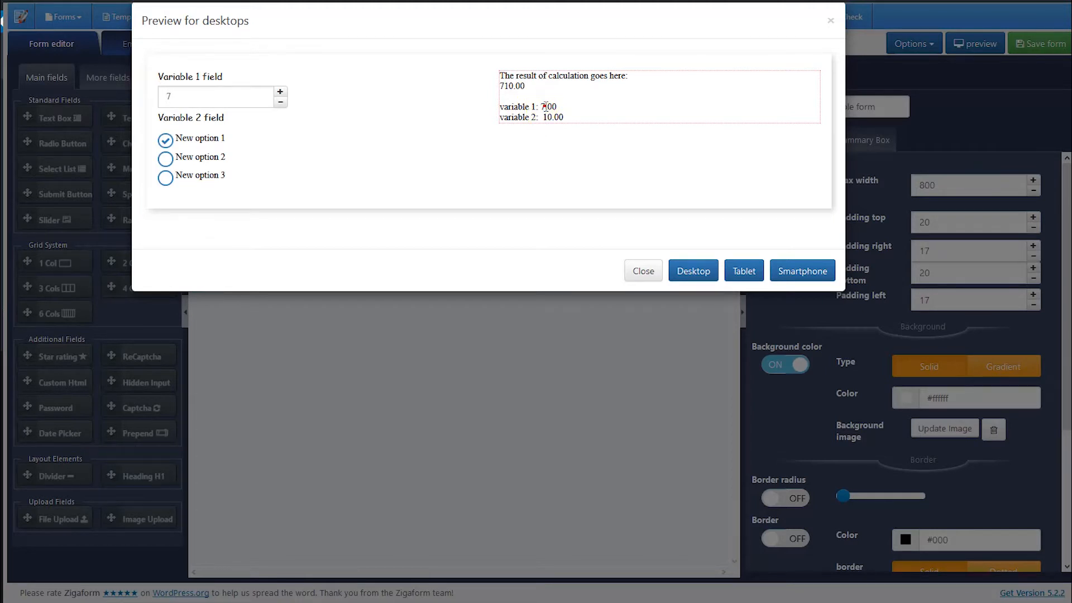
pyautogui.moveTo(542, 106); pyautogui.dragTo(502, 86)
pyautogui.click(536, 105)
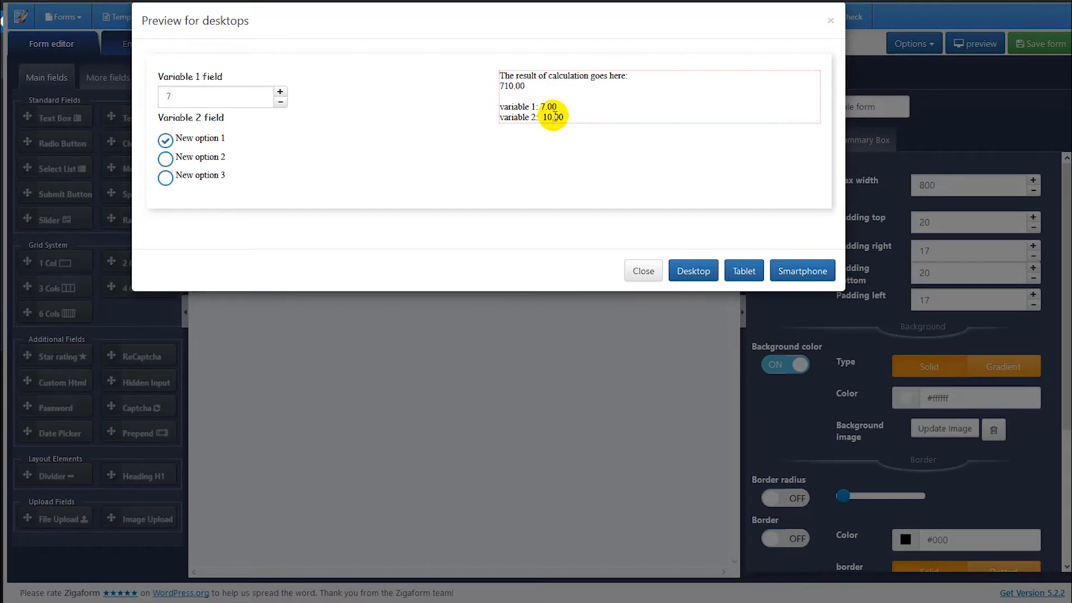
pyautogui.moveTo(499, 107); pyautogui.dragTo(558, 118)
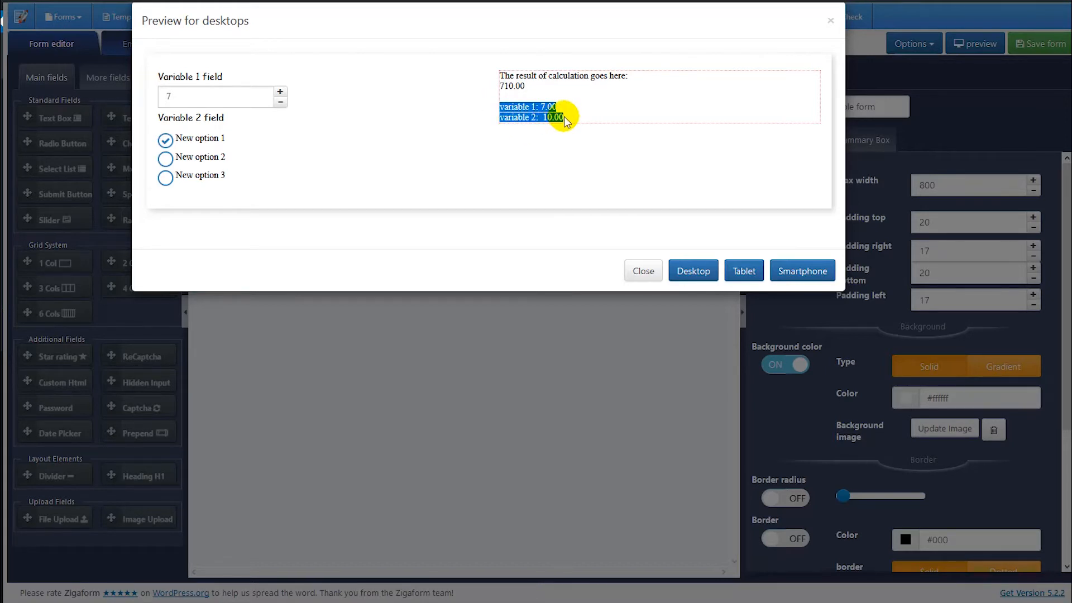
pyautogui.moveTo(564, 116); pyautogui.dragTo(501, 74)
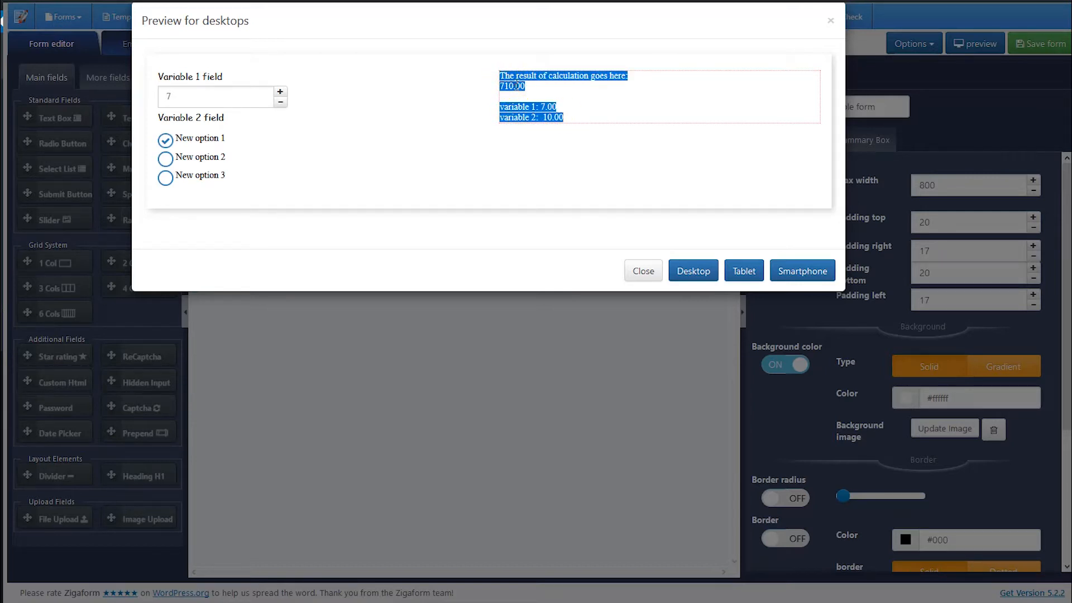
pyautogui.click(509, 79)
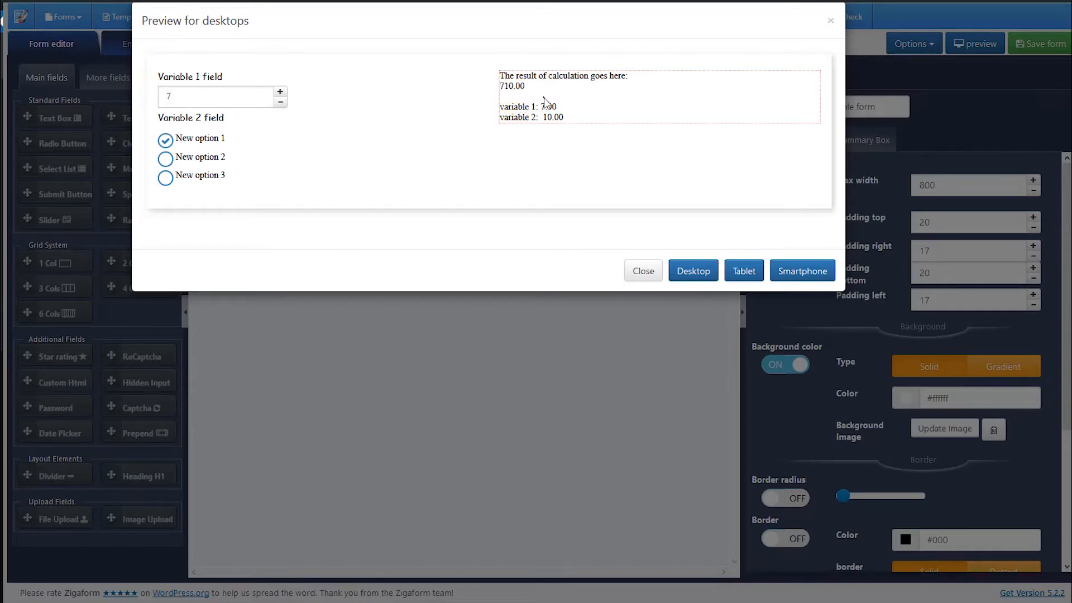
pyautogui.click(636, 269)
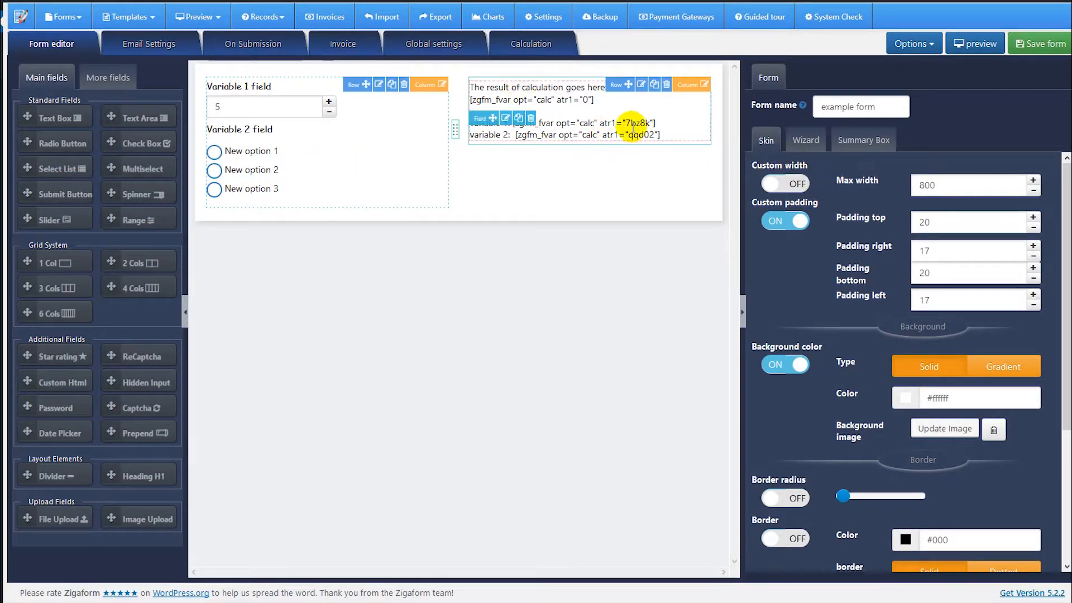
# Step: Copy the full HTML source of the custom HTML field, including the calculation result, variable 1 and variable 2 shortcodes
pyautogui.click(505, 119)
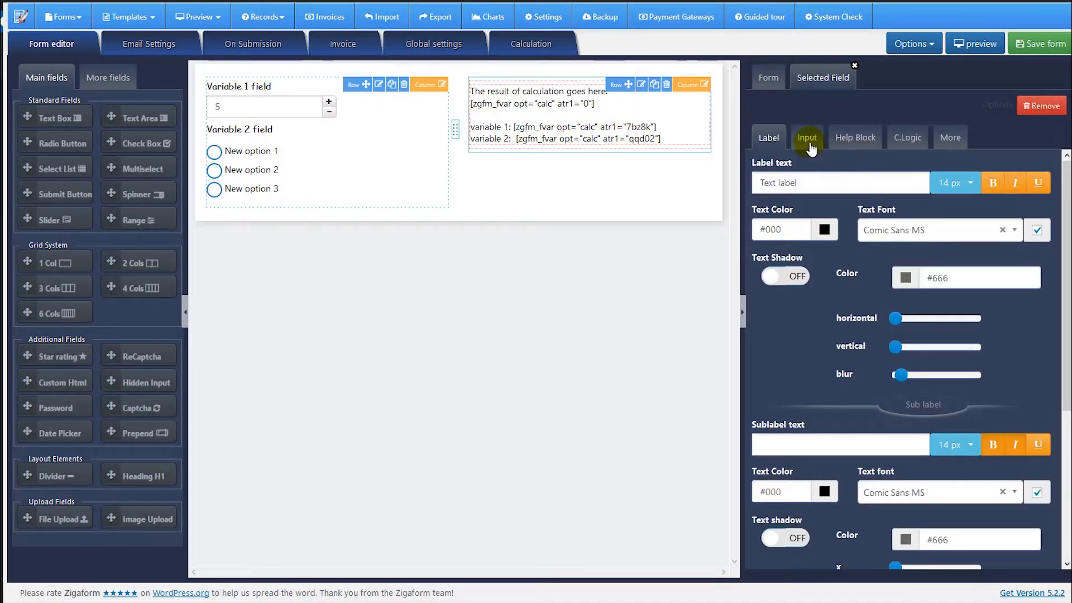
pyautogui.click(809, 144)
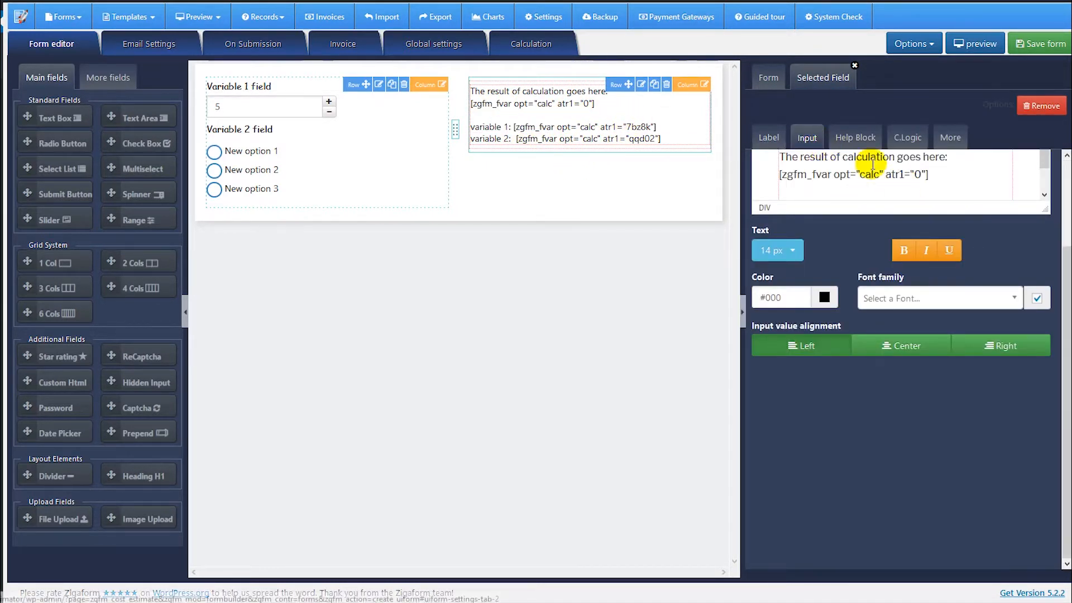
pyautogui.scroll(2, 1046, 207)
pyautogui.click(1038, 182)
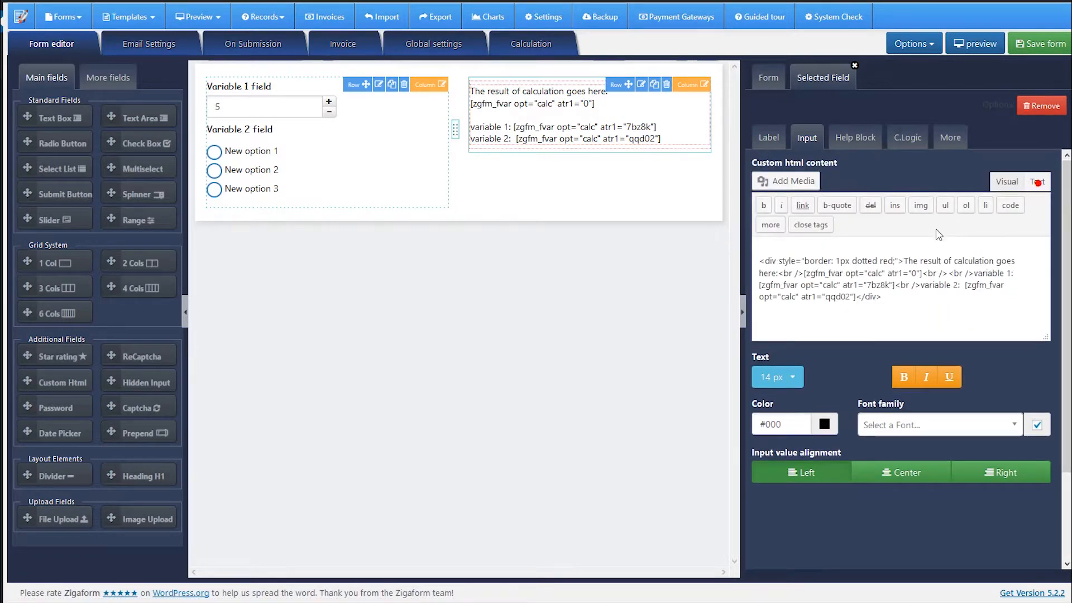
pyautogui.moveTo(883, 298); pyautogui.dragTo(749, 257)
pyautogui.hotkey('ctrl', 'c')
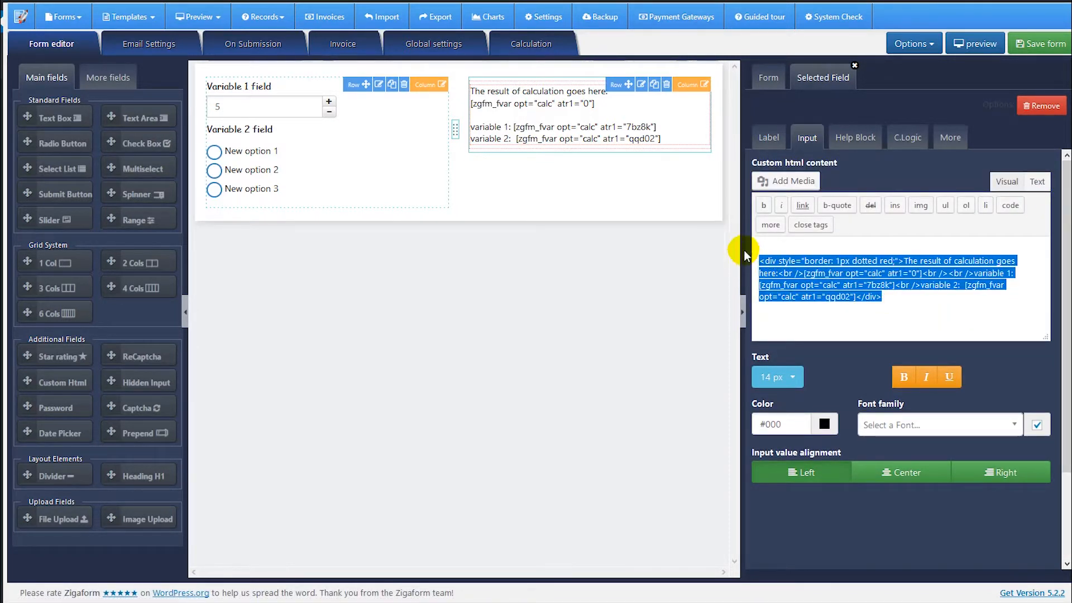
# Step: Add a submit button to the form directly below the Variable 2 field options
pyautogui.click(161, 50)
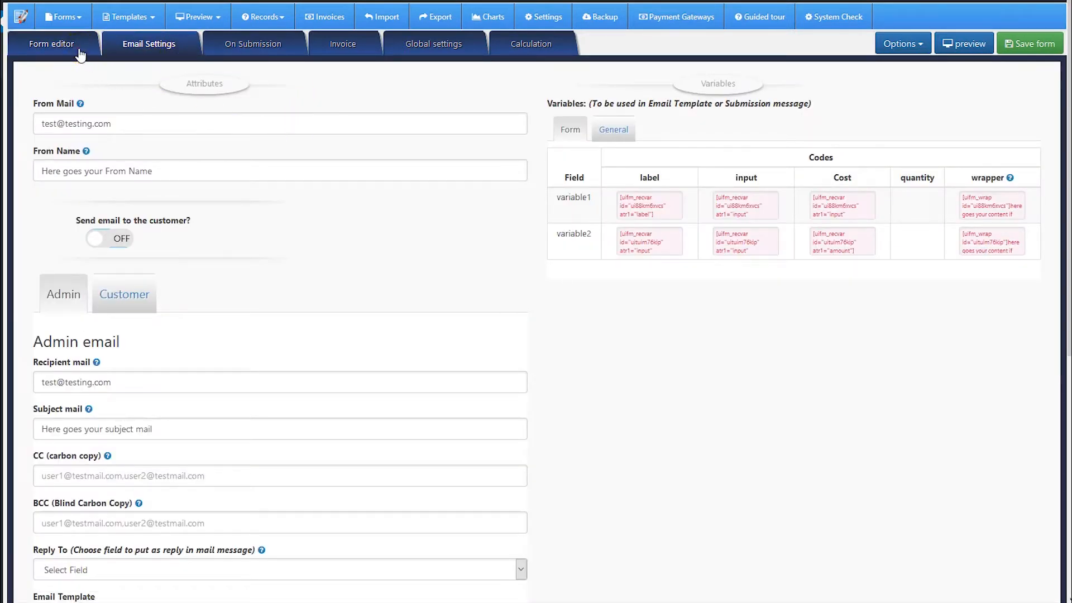
pyautogui.click(54, 45)
pyautogui.moveTo(49, 195); pyautogui.dragTo(308, 212)
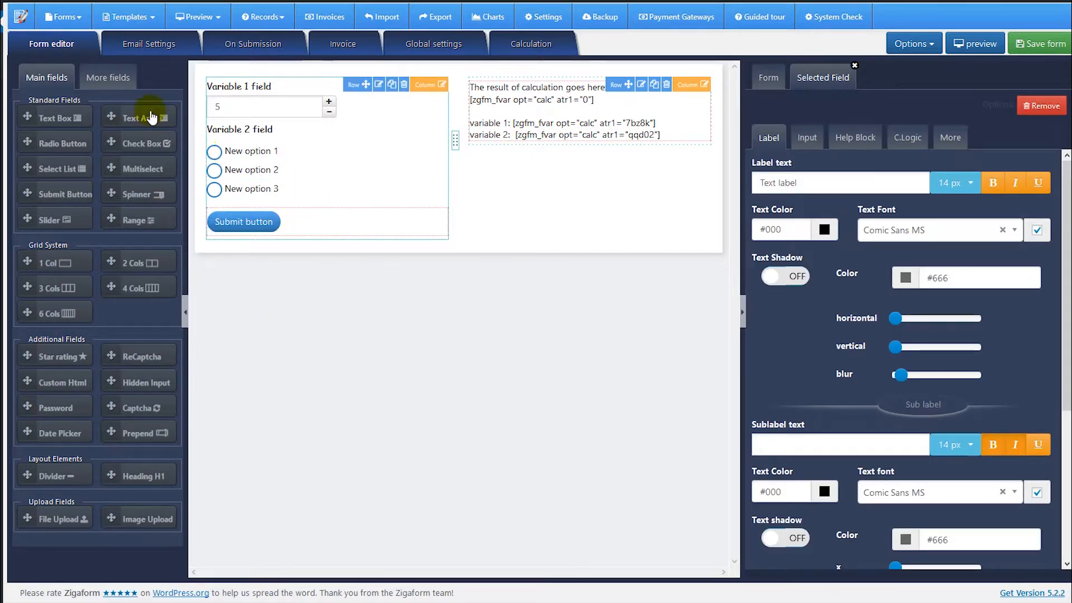
# Step: Replace the [uifm_var opt="rec_summ"] shortcode in the admin email template with the copied HTML code
pyautogui.click(150, 43)
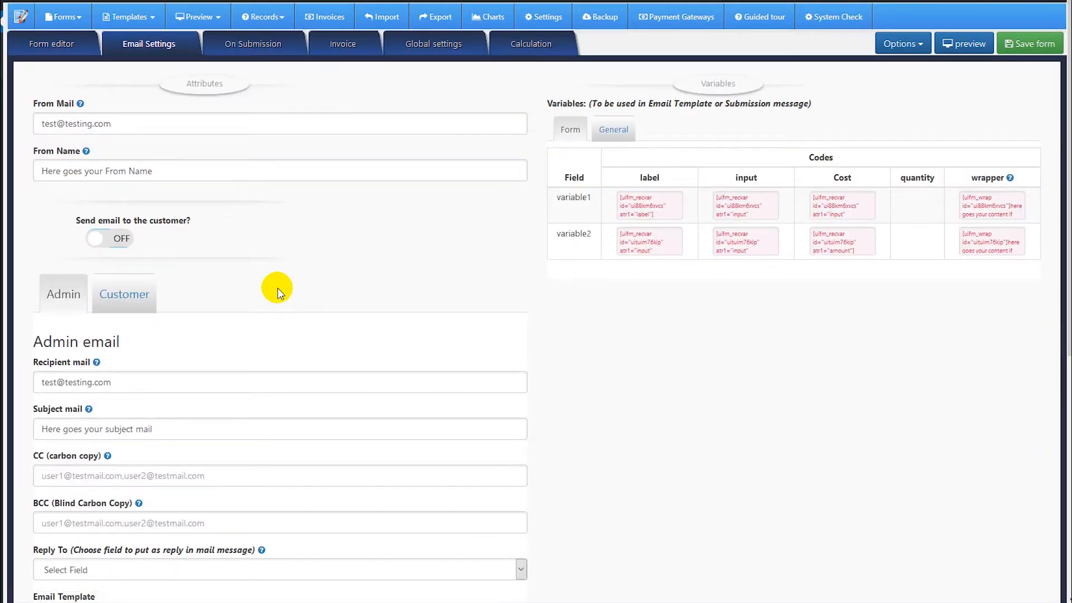
pyautogui.scroll(-7, 277, 287)
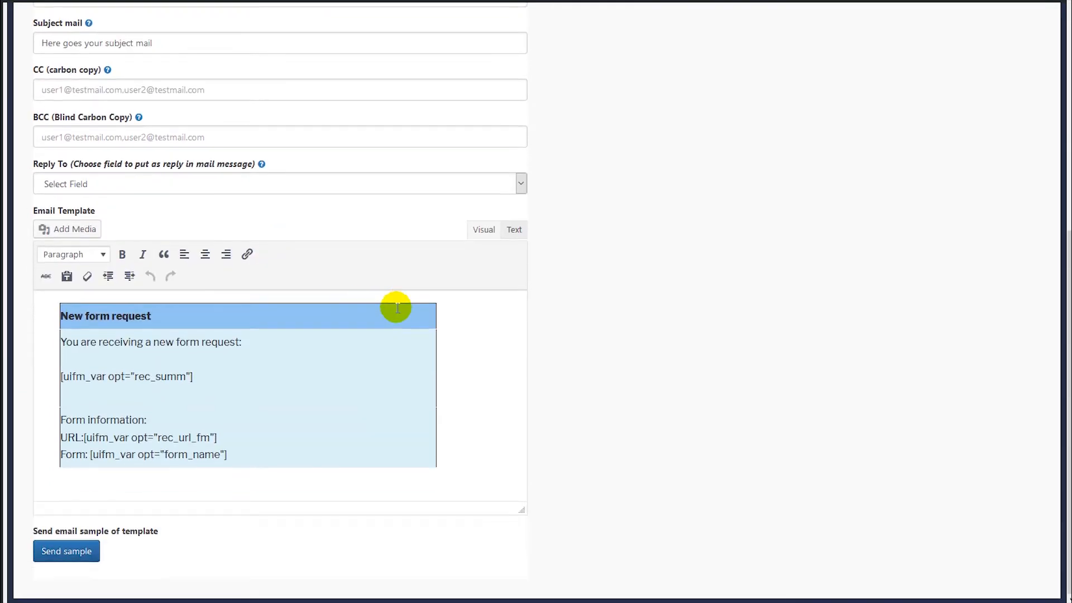
pyautogui.moveTo(193, 378); pyautogui.dragTo(60, 377)
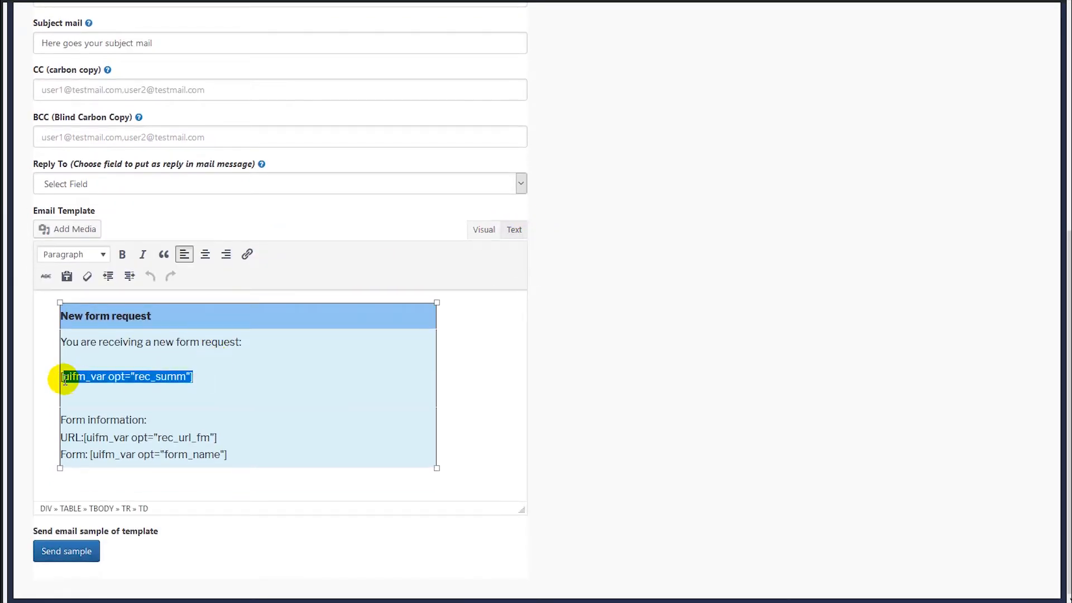
pyautogui.click(210, 378)
pyautogui.moveTo(204, 378); pyautogui.dragTo(60, 377)
pyautogui.hotkey('ctrl', 'v')
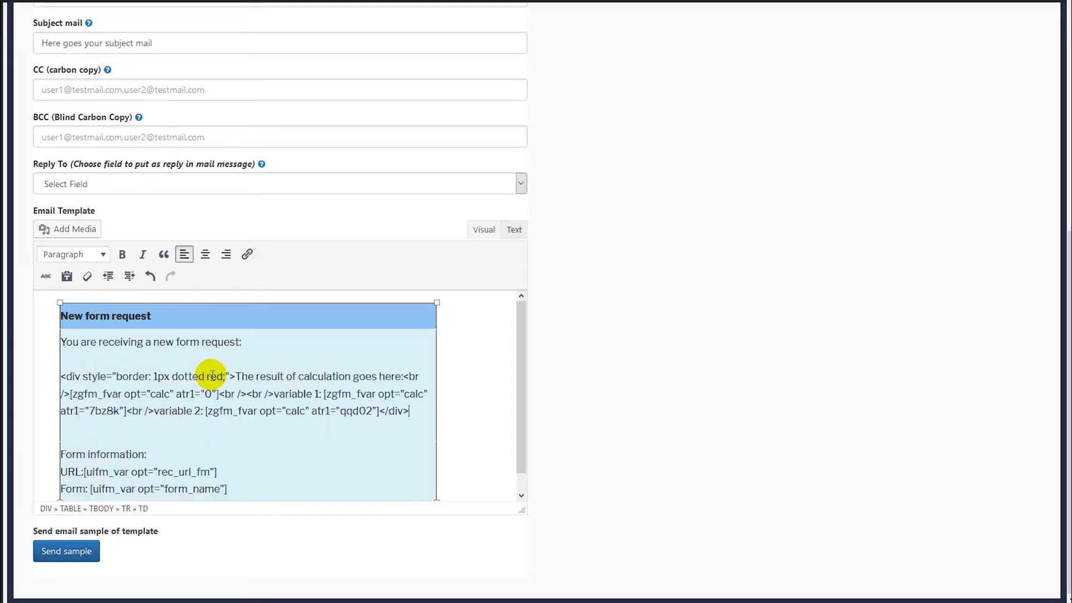
# Step: Copy the pasted code in the email template again and replace it with the placeholder text ddd
pyautogui.moveTo(409, 412); pyautogui.dragTo(62, 376)
pyautogui.hotkey('ctrl', 'c')
pyautogui.press('BackSpace')
pyautogui.write('ddd')
# Step: Replace the ddd placeholder in the email template's HTML source with the copied calculation markup and check it in the visual view
pyautogui.click(511, 230)
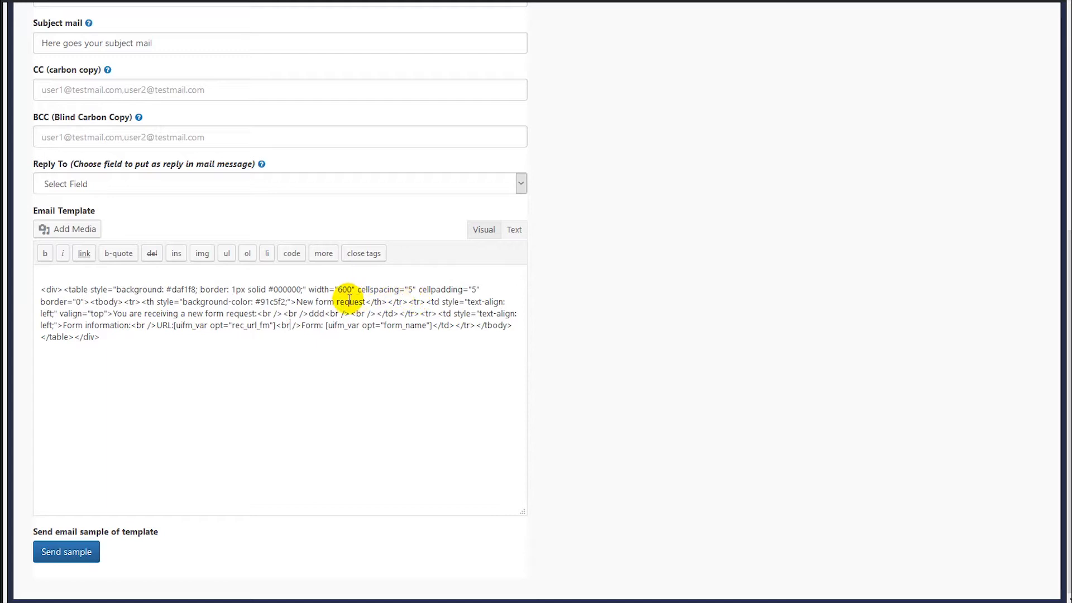
pyautogui.doubleClick(316, 314)
pyautogui.hotkey('ctrl', 'v')
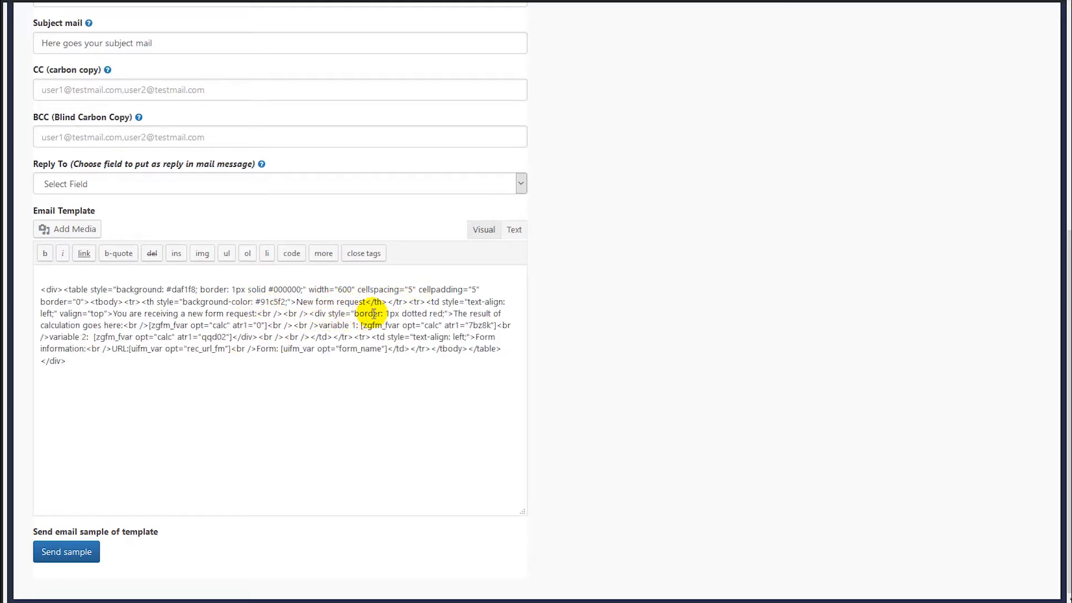
pyautogui.click(482, 231)
pyautogui.click(232, 401)
pyautogui.moveTo(314, 439); pyautogui.dragTo(54, 382)
pyautogui.click(581, 360)
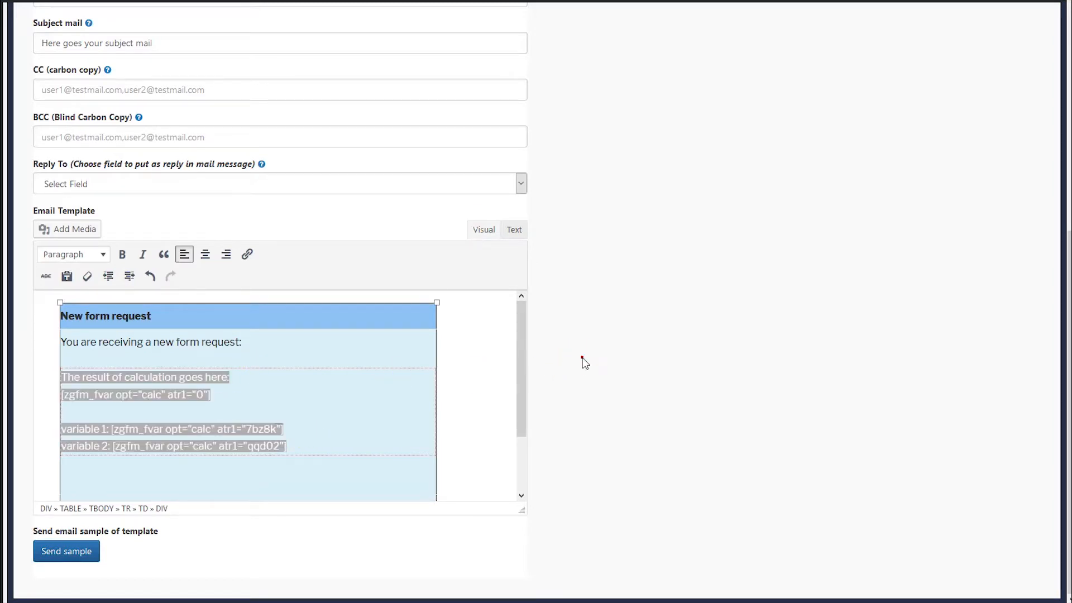
# Step: Compare the calculation shortcodes in the admin email template with the listed form variable codes for variable1 and variable2
pyautogui.scroll(5, 580, 350)
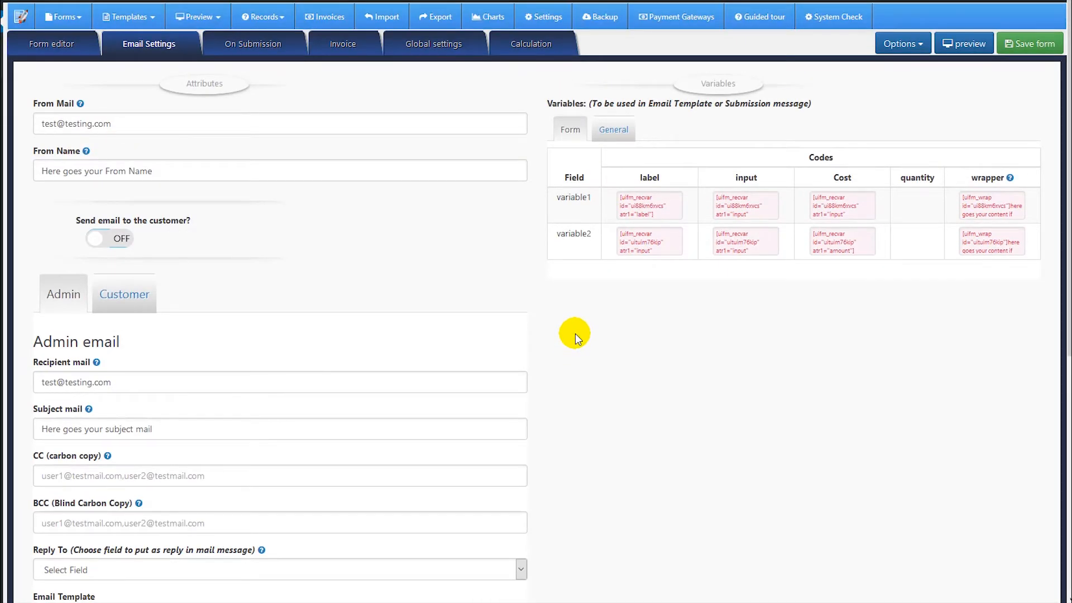
pyautogui.scroll(-7, 575, 333)
pyautogui.click(260, 386)
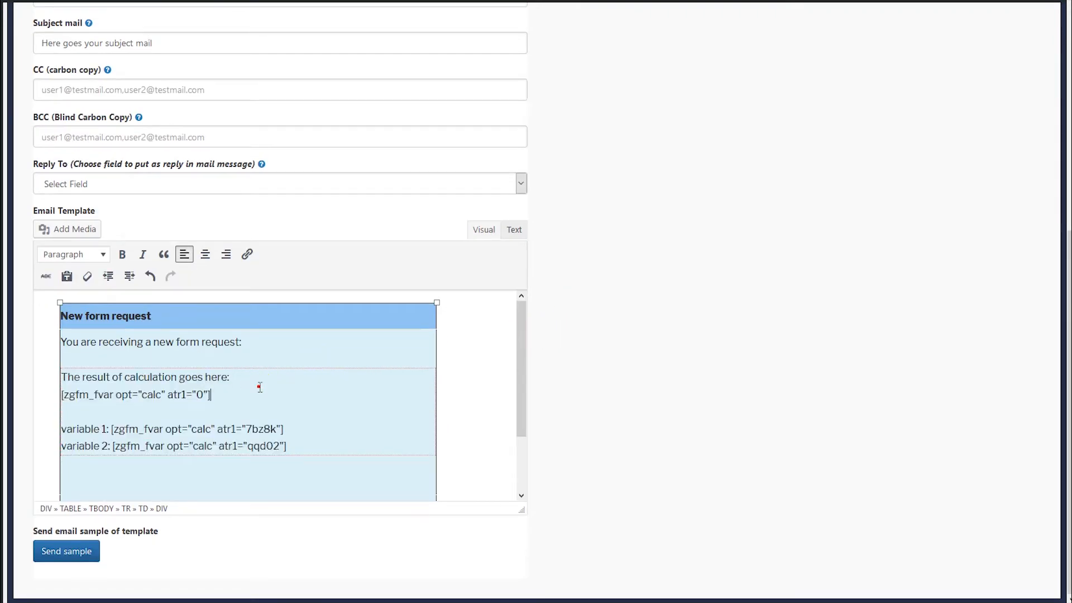
pyautogui.scroll(6, 682, 327)
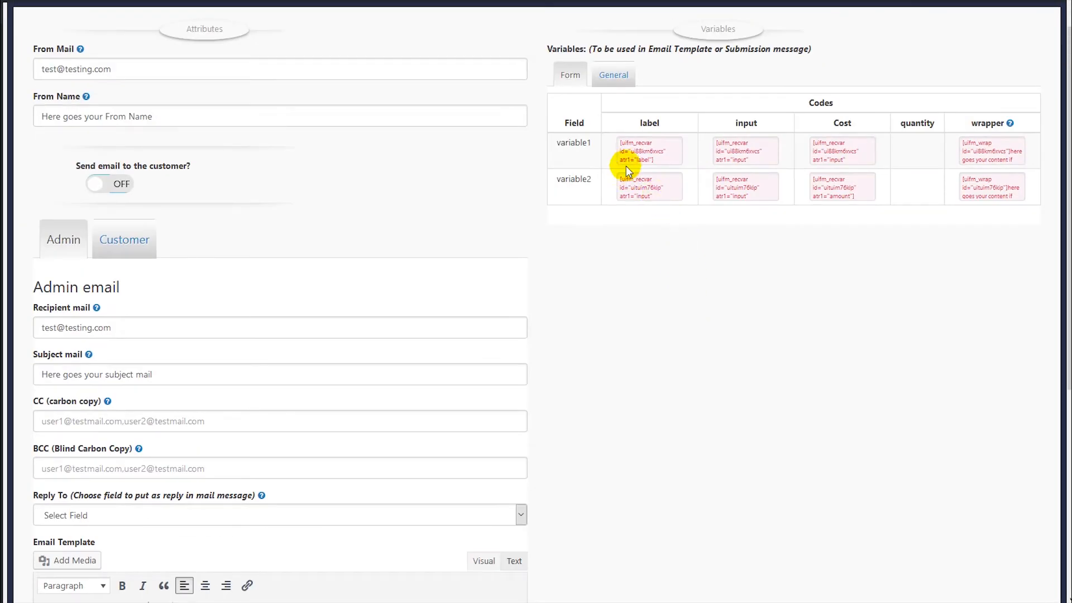
pyautogui.click(728, 160)
pyautogui.click(735, 197)
pyautogui.click(736, 157)
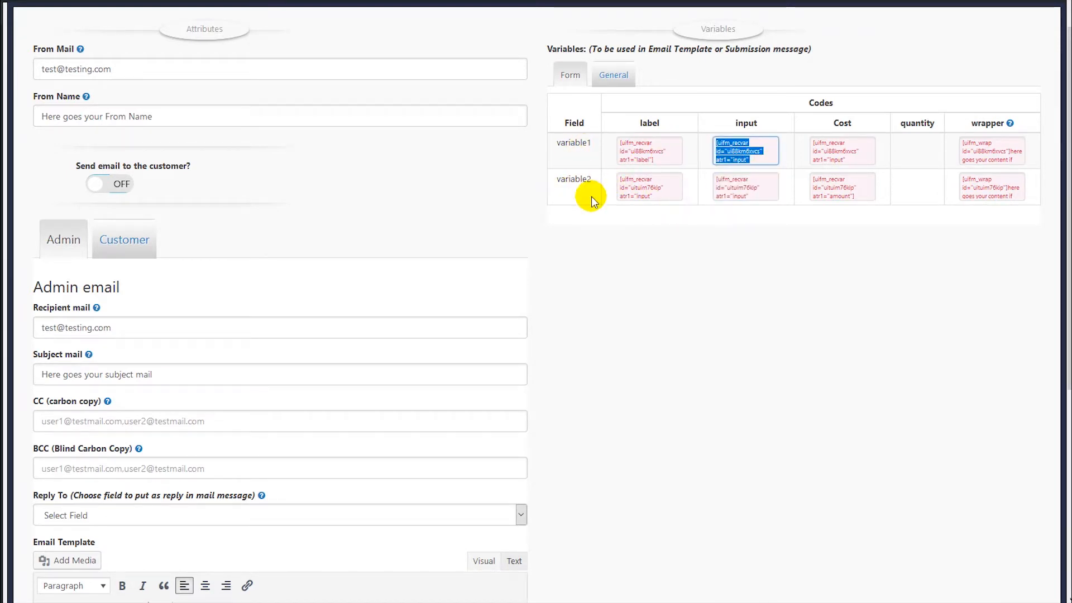
pyautogui.click(661, 362)
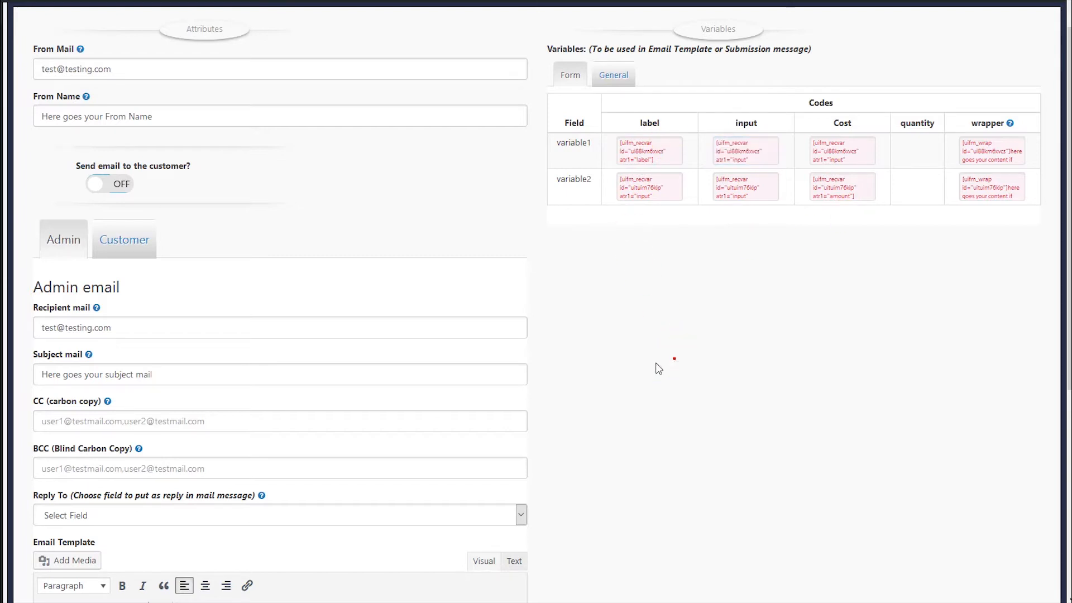
pyautogui.scroll(-5, 618, 380)
pyautogui.click(250, 454)
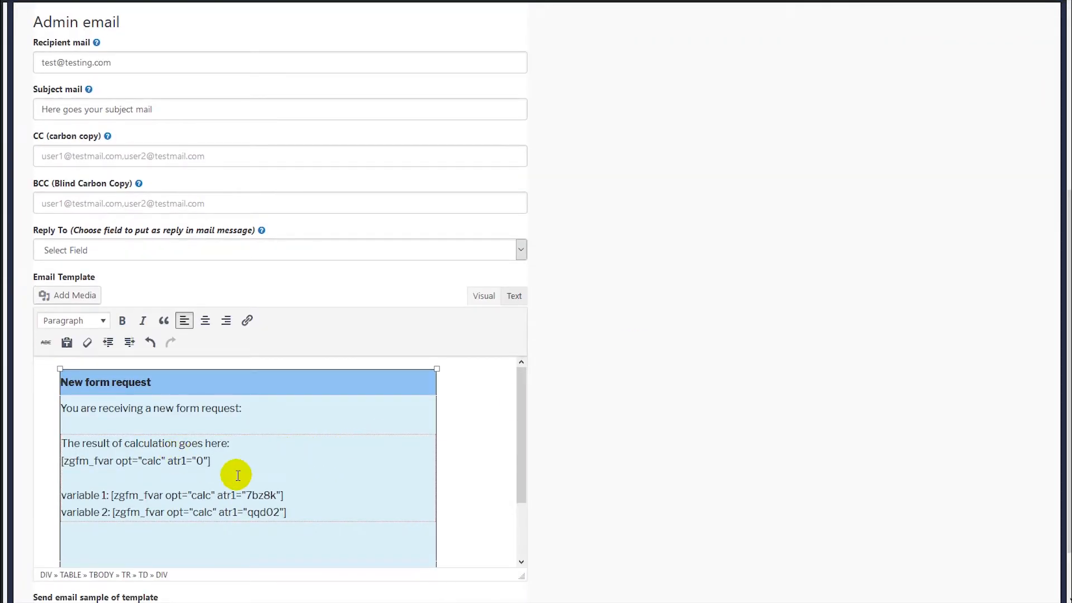
pyautogui.moveTo(286, 512); pyautogui.dragTo(74, 444)
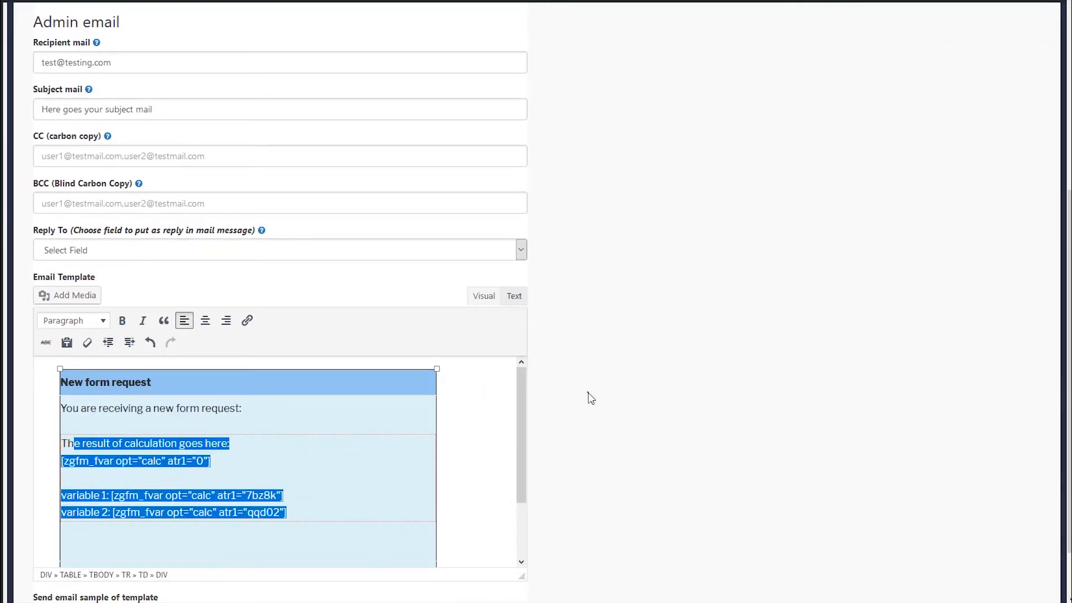
pyautogui.click(596, 396)
pyautogui.scroll(6, 583, 372)
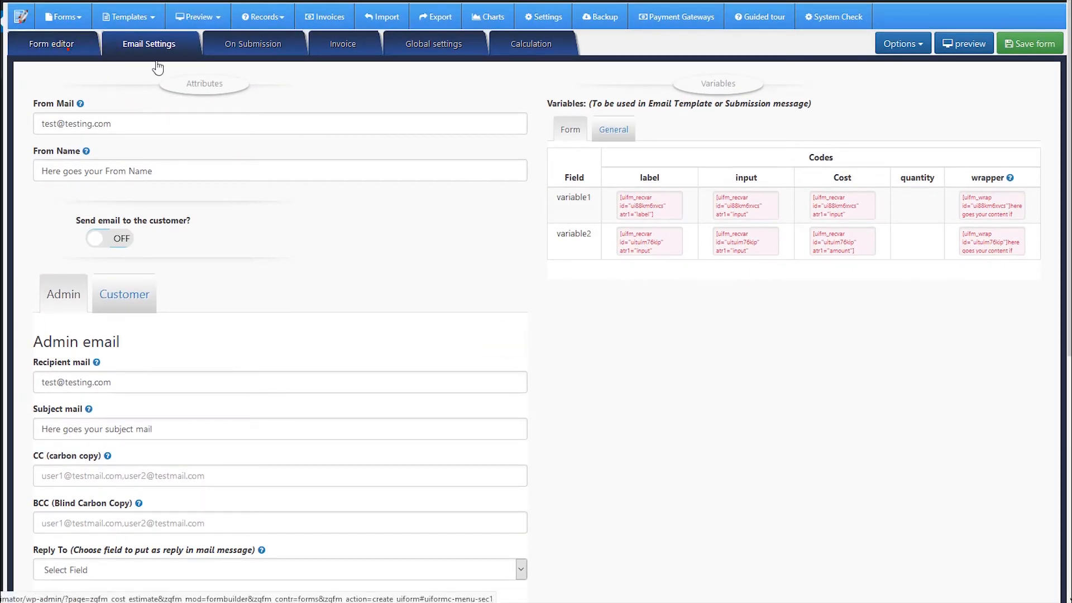
# Step: Save the form and submit it from the desktop preview with Variable 1 field at 6 and New option 1 selected
pyautogui.click(51, 44)
pyautogui.click(1038, 48)
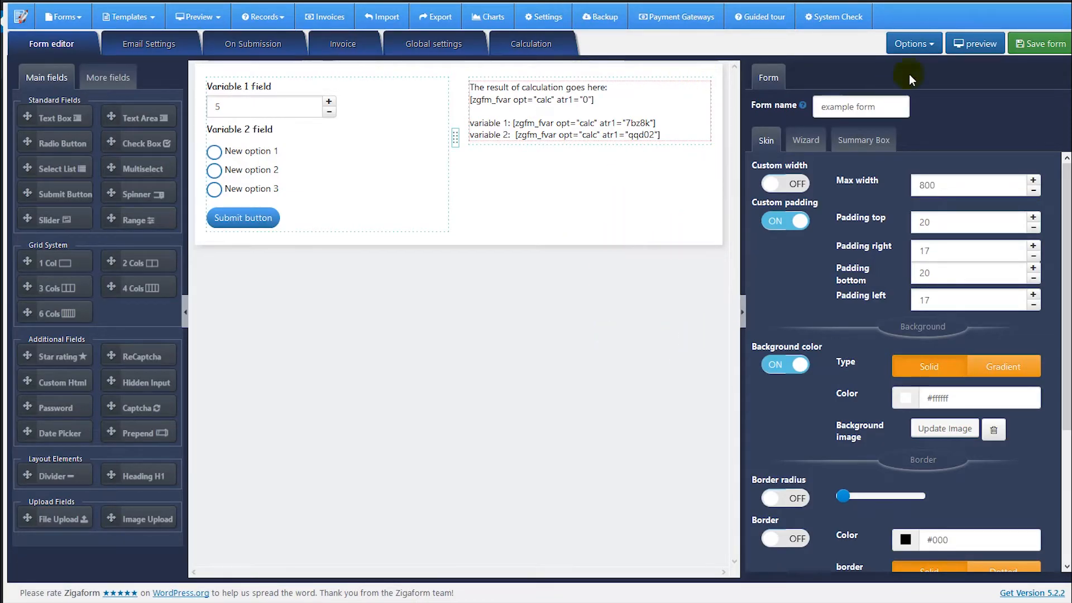
pyautogui.click(972, 47)
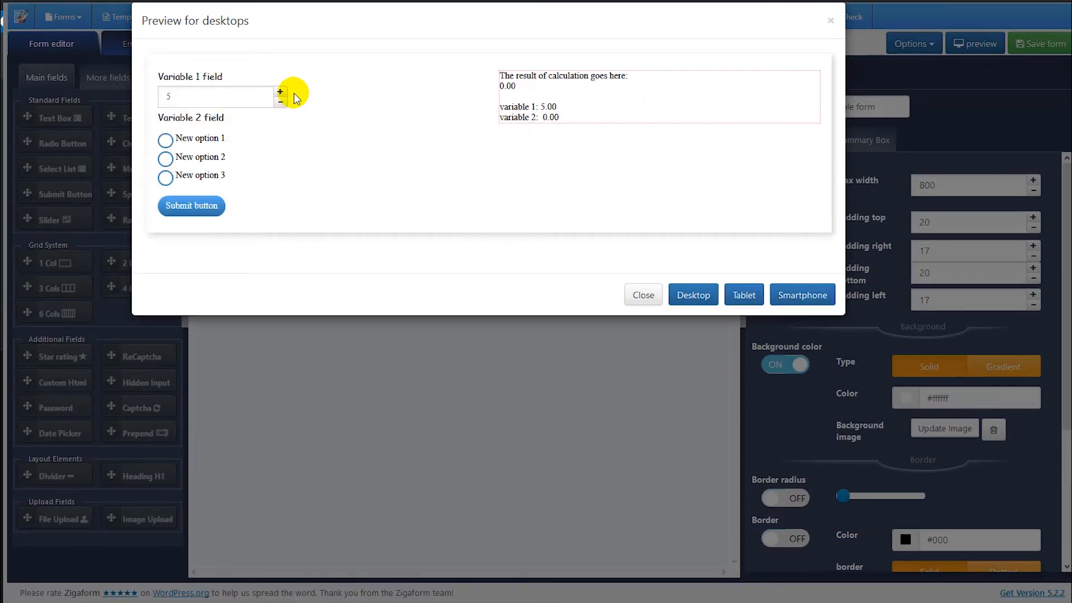
pyautogui.click(174, 143)
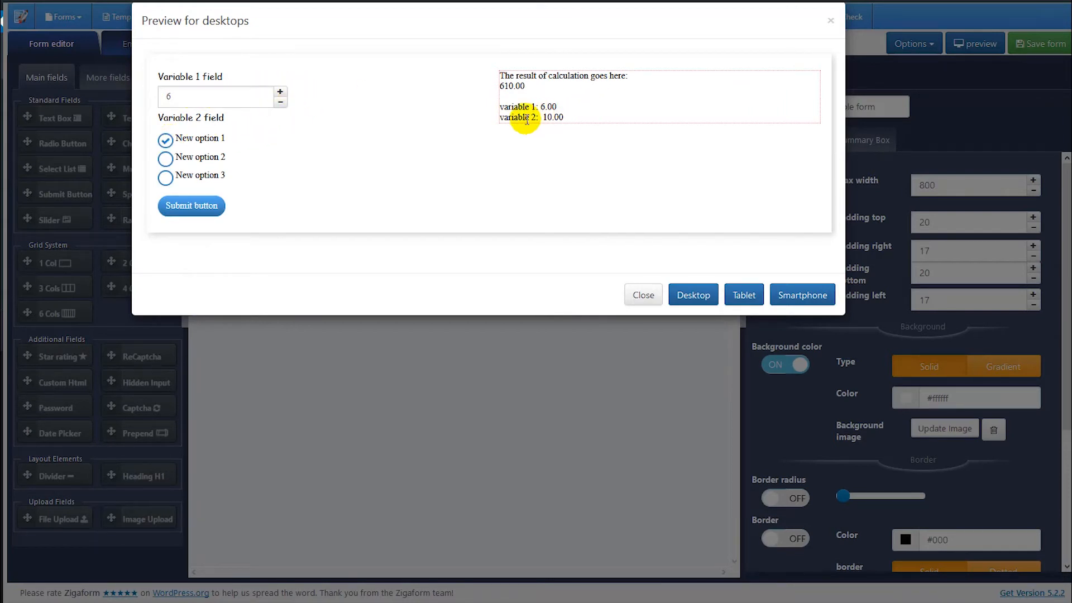
pyautogui.click(192, 212)
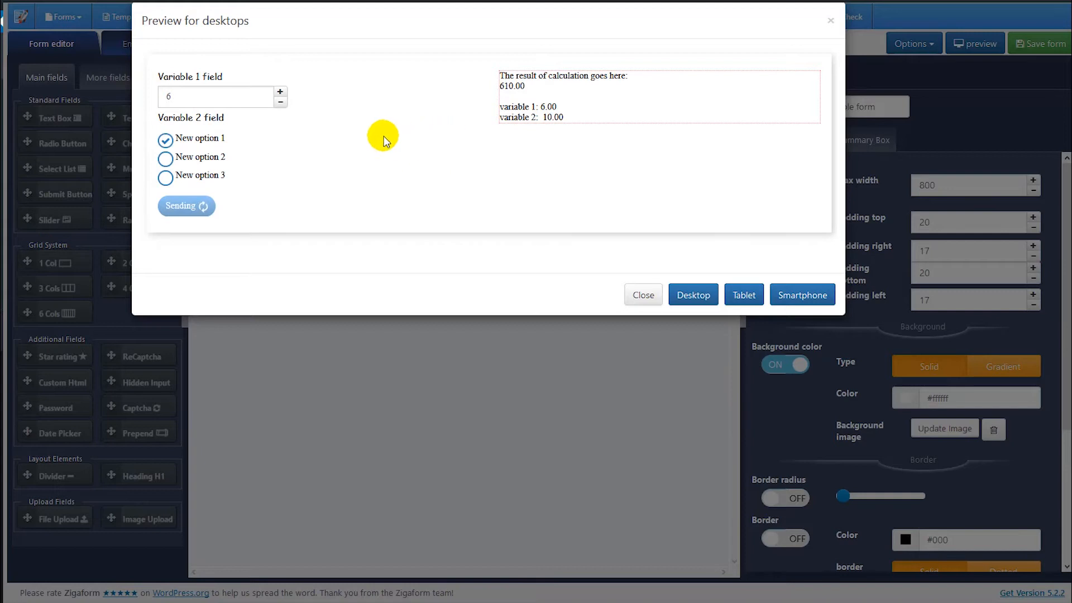
pyautogui.moveTo(314, 71); pyautogui.dragTo(155, 73)
pyautogui.click(302, 73)
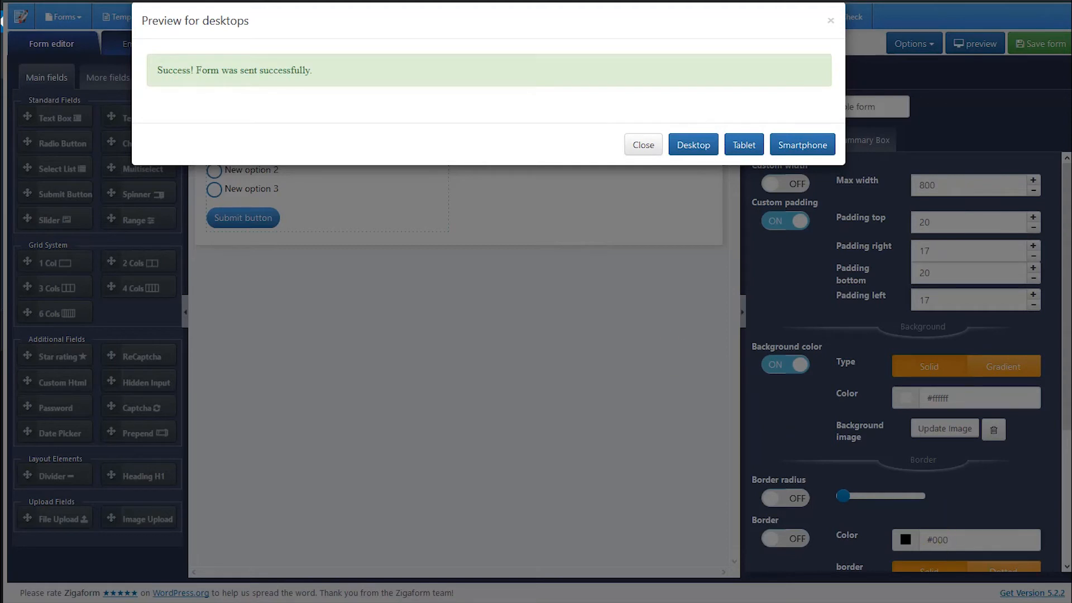
# Step: Switch to the mail client, examine the calculation result and variable lines in the received email, and return to close the form preview
pyautogui.click(925, 559)
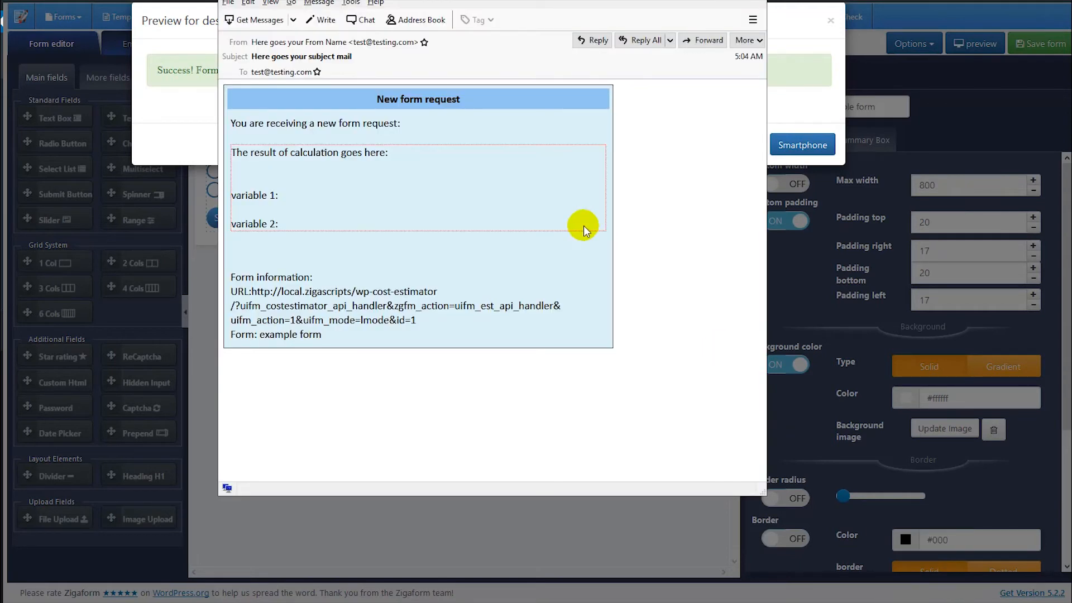
pyautogui.moveTo(255, 215); pyautogui.dragTo(233, 147)
pyautogui.click(377, 196)
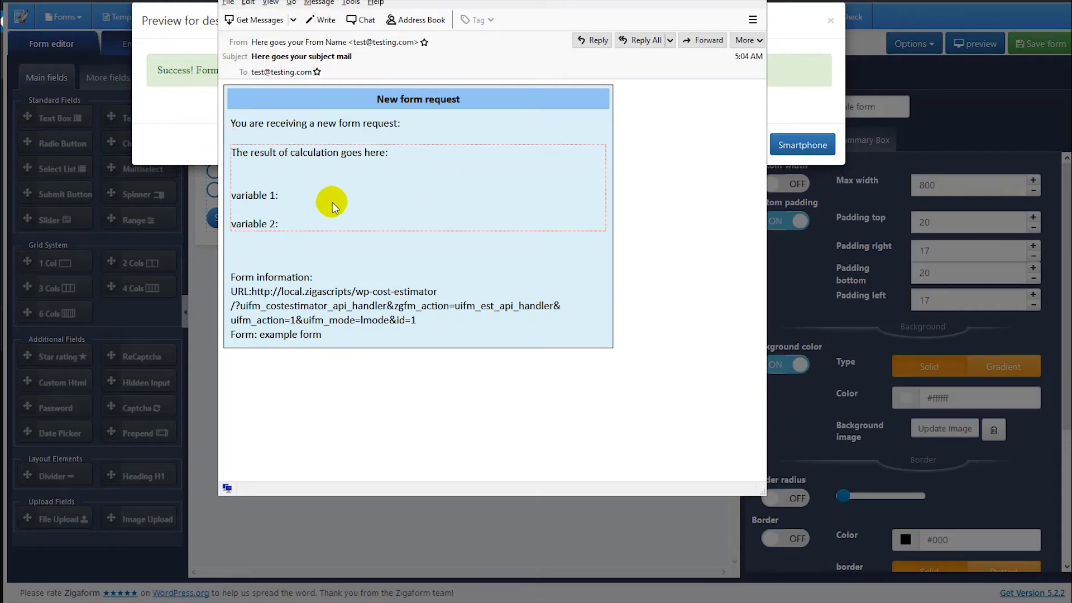
pyautogui.moveTo(286, 224); pyautogui.dragTo(240, 158)
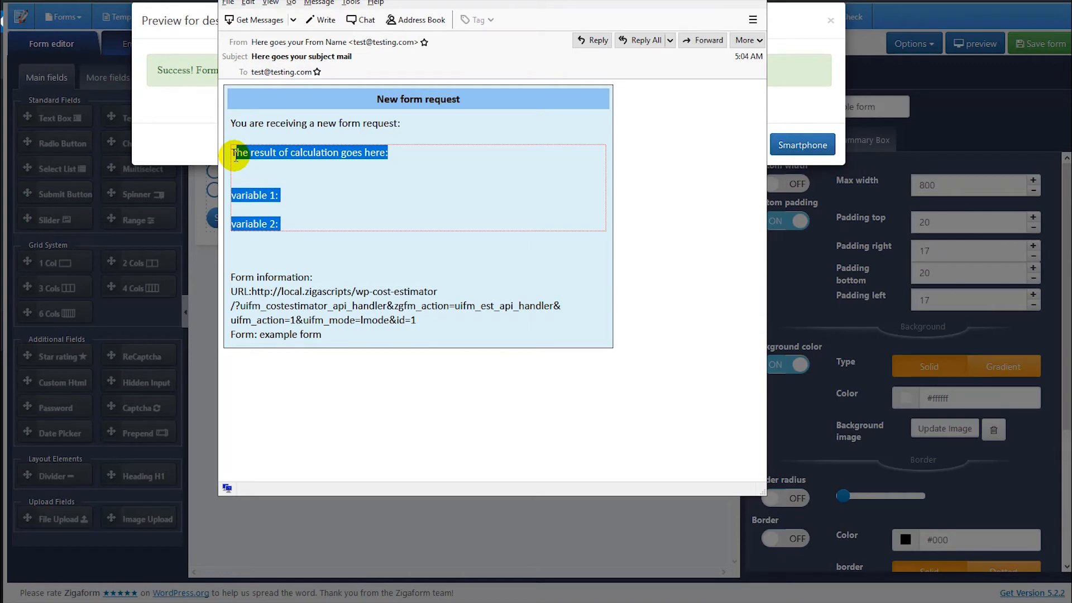
pyautogui.click(305, 207)
pyautogui.moveTo(287, 224); pyautogui.dragTo(241, 151)
pyautogui.click(394, 178)
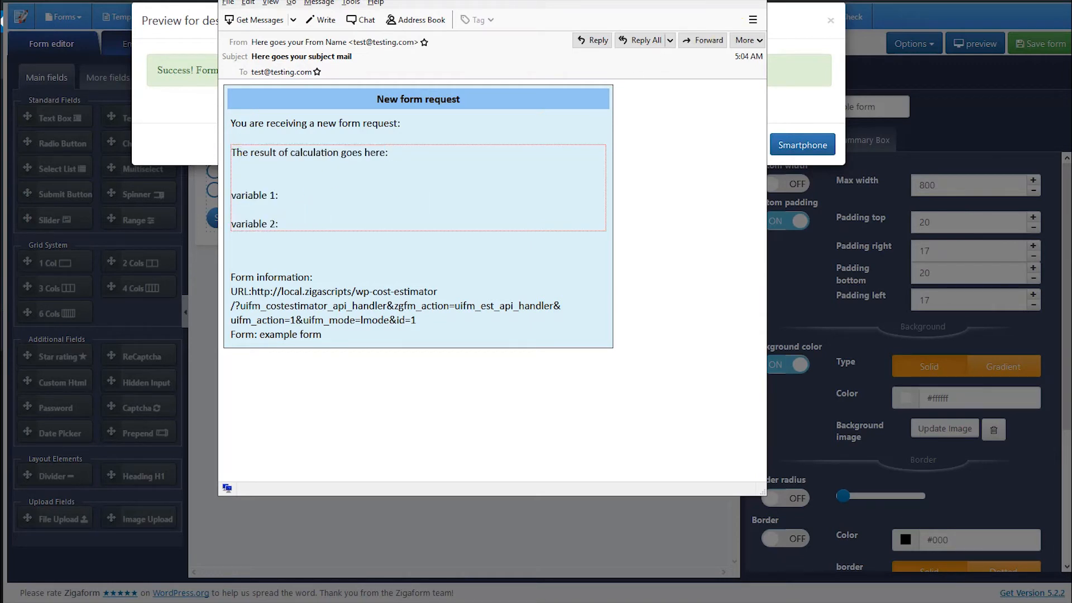
pyautogui.hotkey('alt', 'Tab')
pyautogui.click(648, 145)
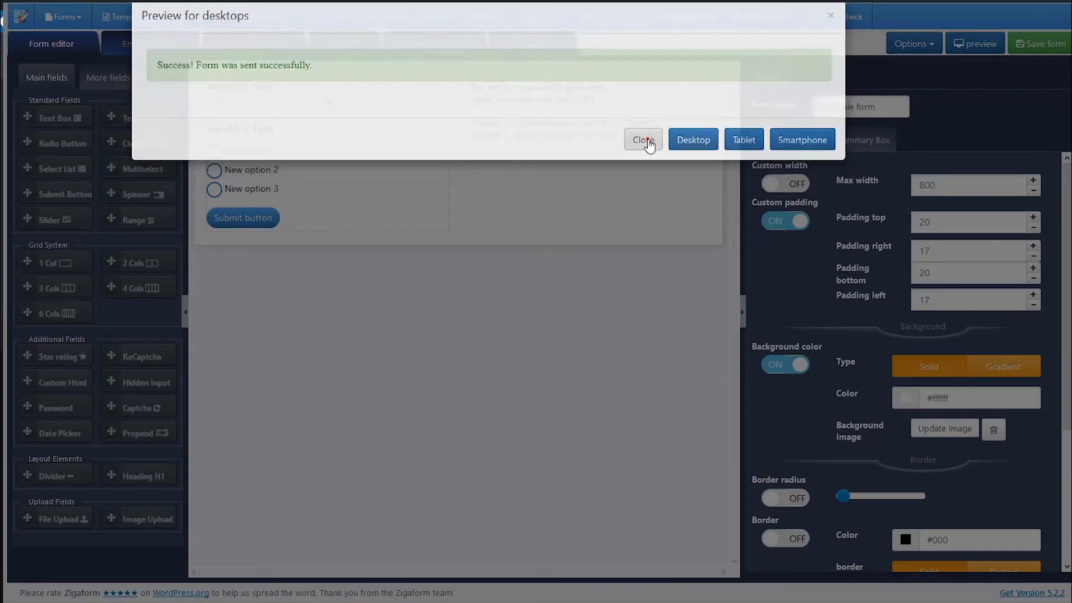
# Step: Examine the calculation, variable 1 and variable 2 shortcodes in the admin email template
pyautogui.click(161, 50)
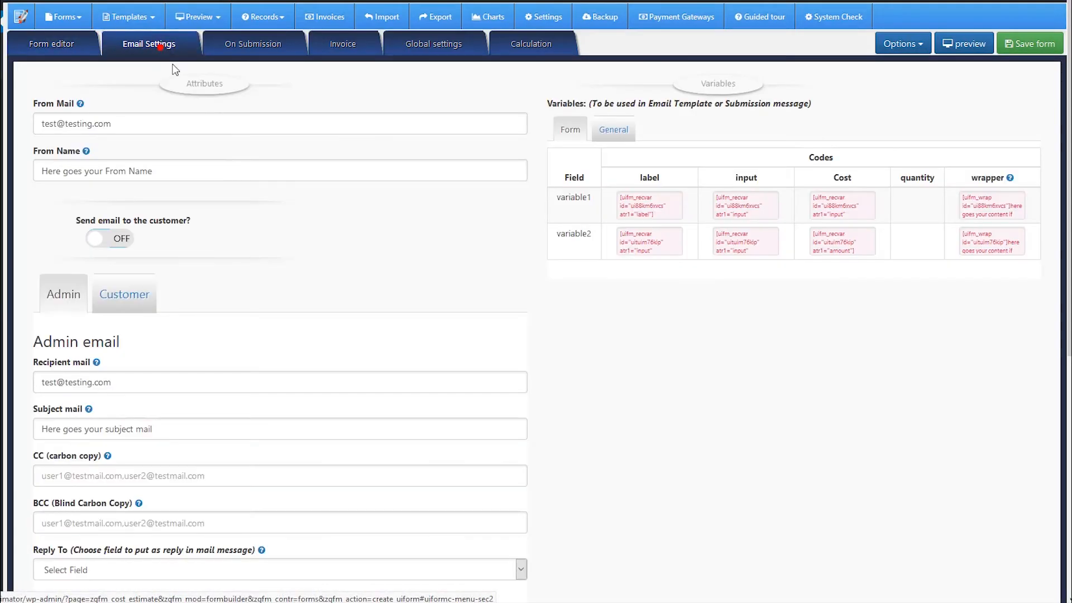
pyautogui.scroll(-7, 553, 287)
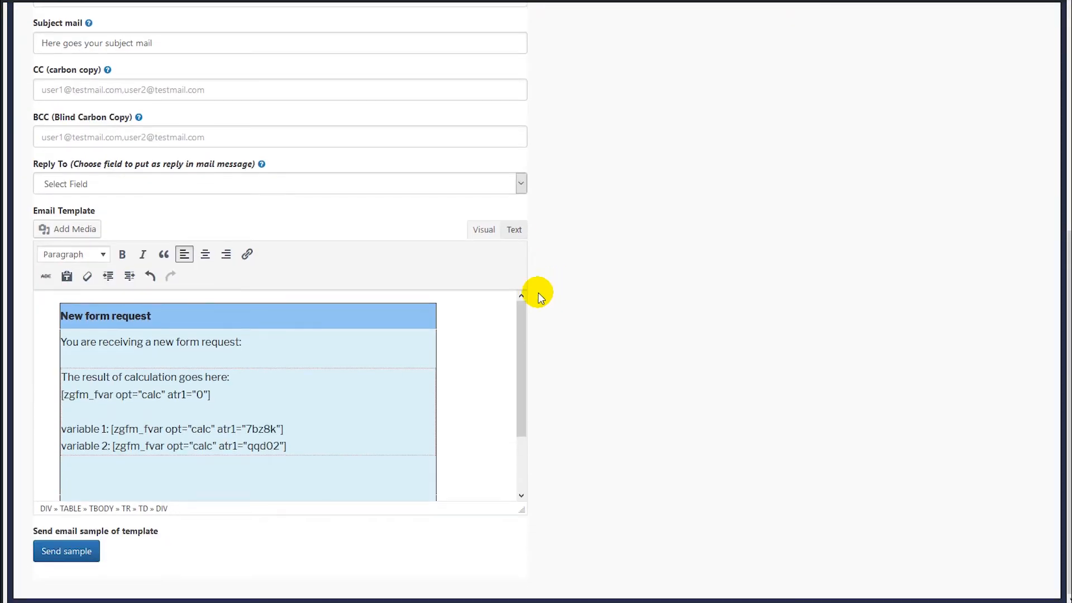
pyautogui.click(227, 393)
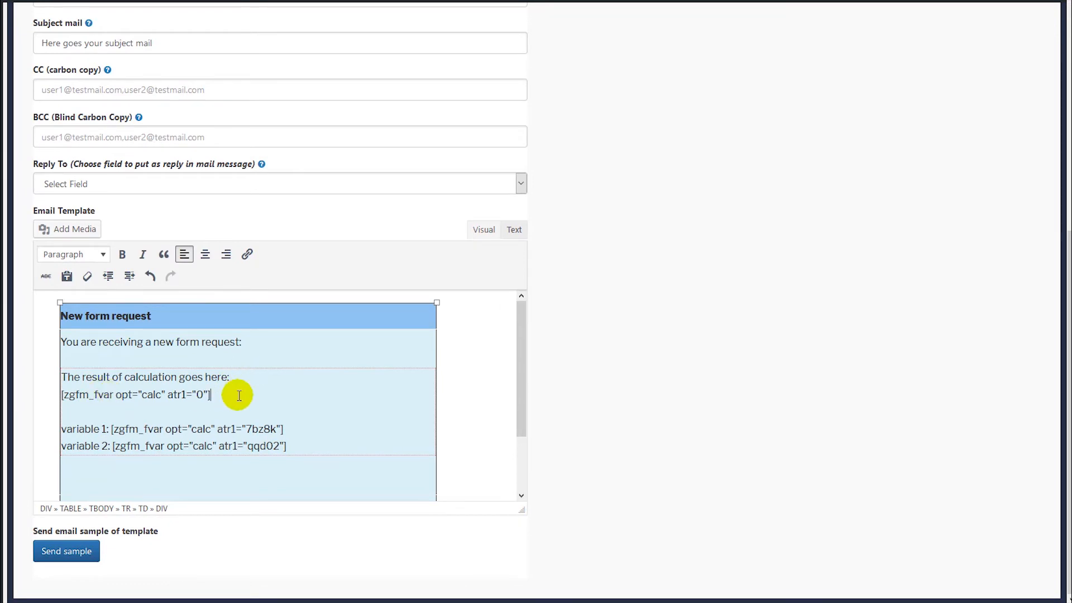
pyautogui.moveTo(288, 445); pyautogui.dragTo(69, 397)
pyautogui.click(160, 395)
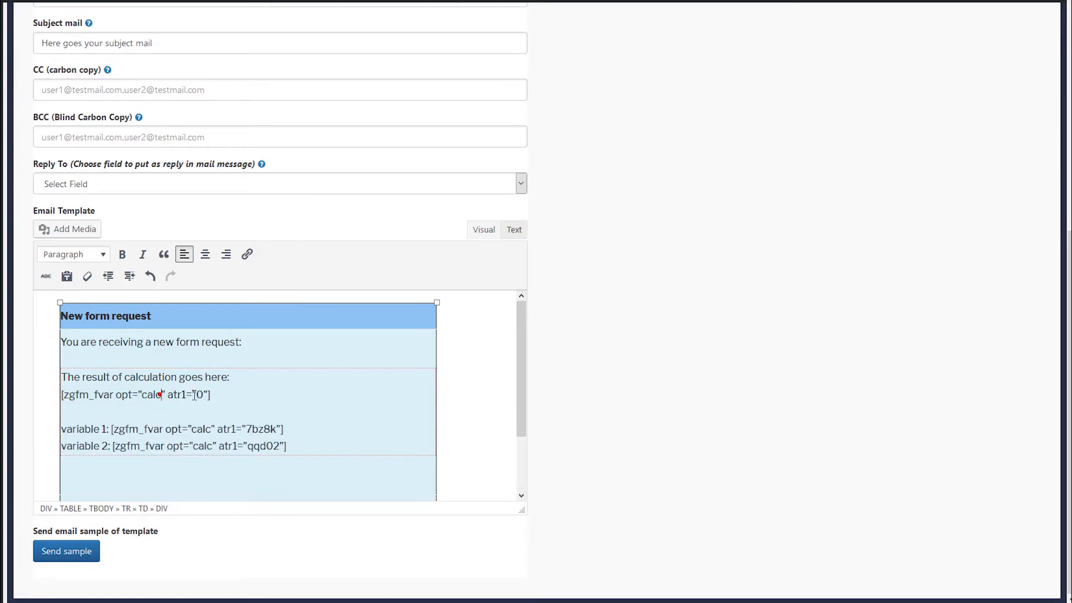
pyautogui.scroll(7, 600, 324)
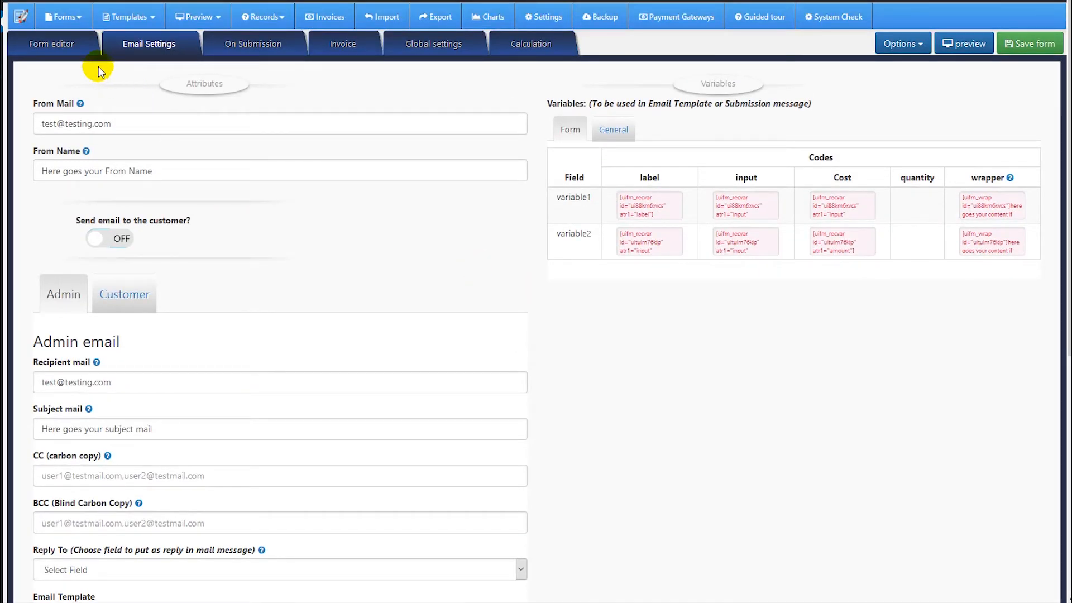
# Step: Compare the shortcodes in the form's custom HTML with the total calculation shortcode in the admin email template
pyautogui.click(64, 46)
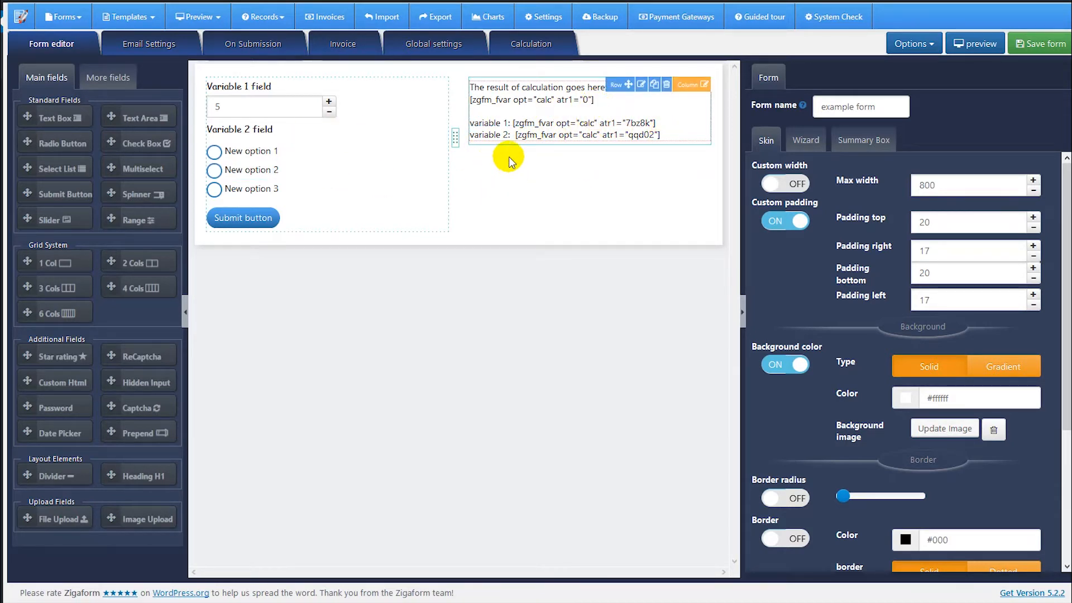
pyautogui.click(161, 43)
pyautogui.scroll(-6, 353, 327)
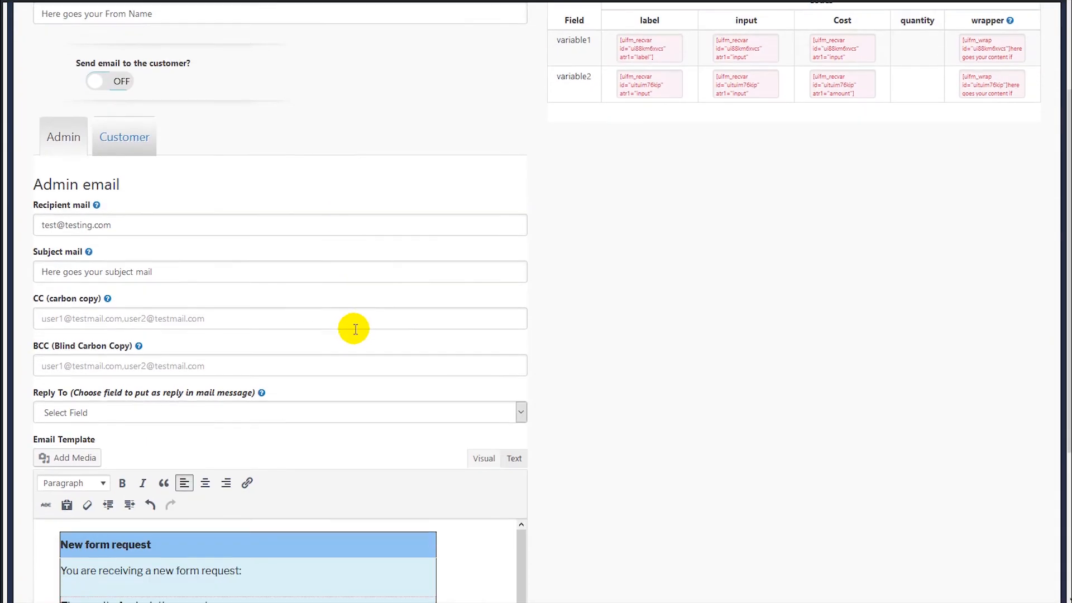
pyautogui.moveTo(211, 449); pyautogui.dragTo(61, 450)
pyautogui.scroll(2, 624, 378)
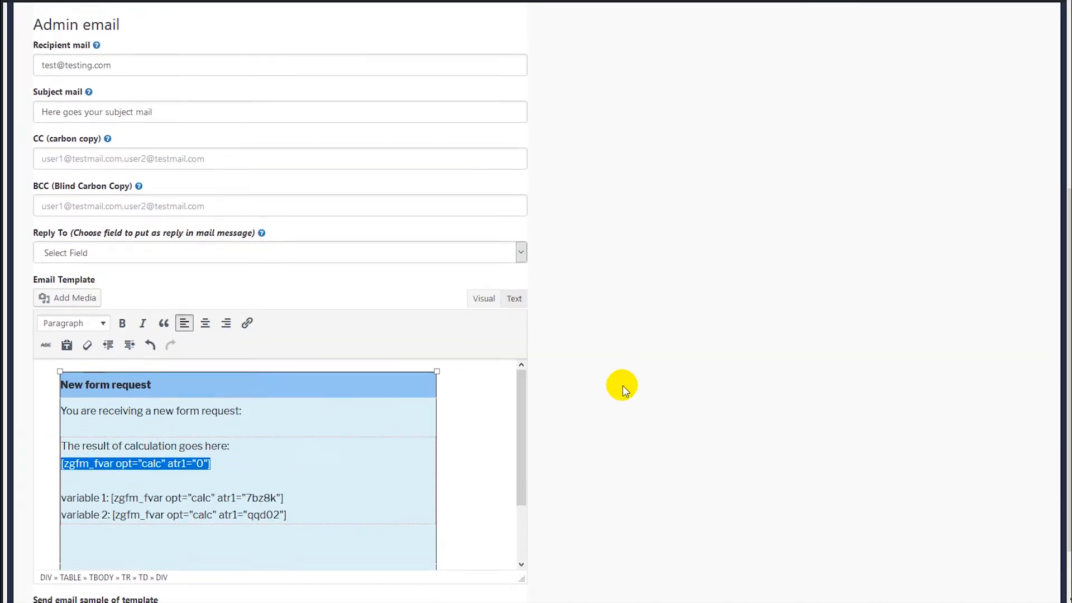
pyautogui.scroll(-1, 624, 378)
pyautogui.scroll(-1, 625, 378)
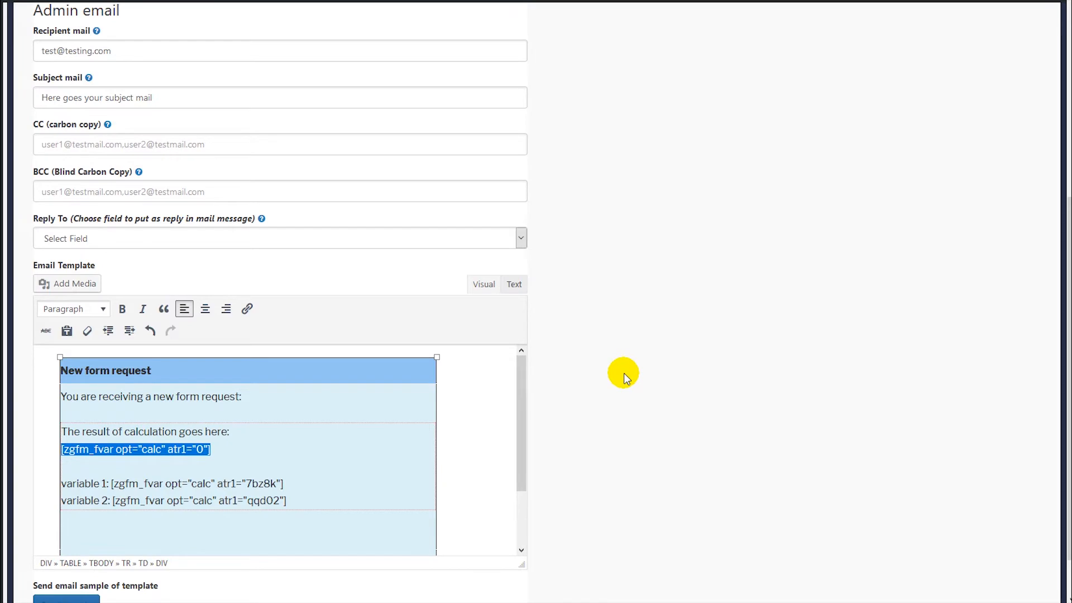
# Step: Copy the backend calculation code for Total, [uifm_var opt="calc" atr1="0"], from the form variables list
pyautogui.scroll(6, 623, 371)
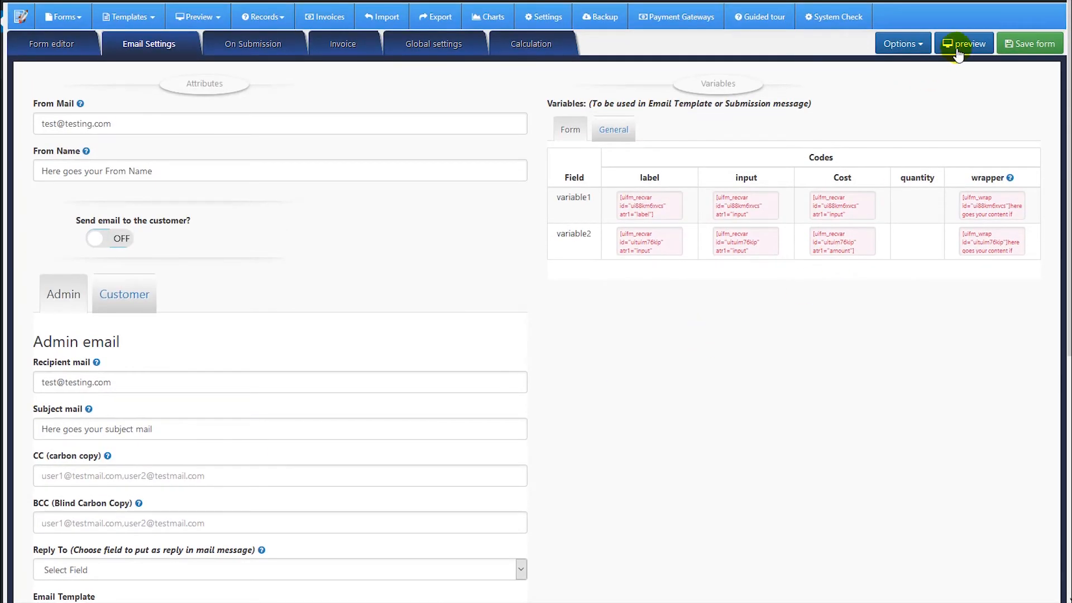
pyautogui.click(917, 47)
pyautogui.click(902, 105)
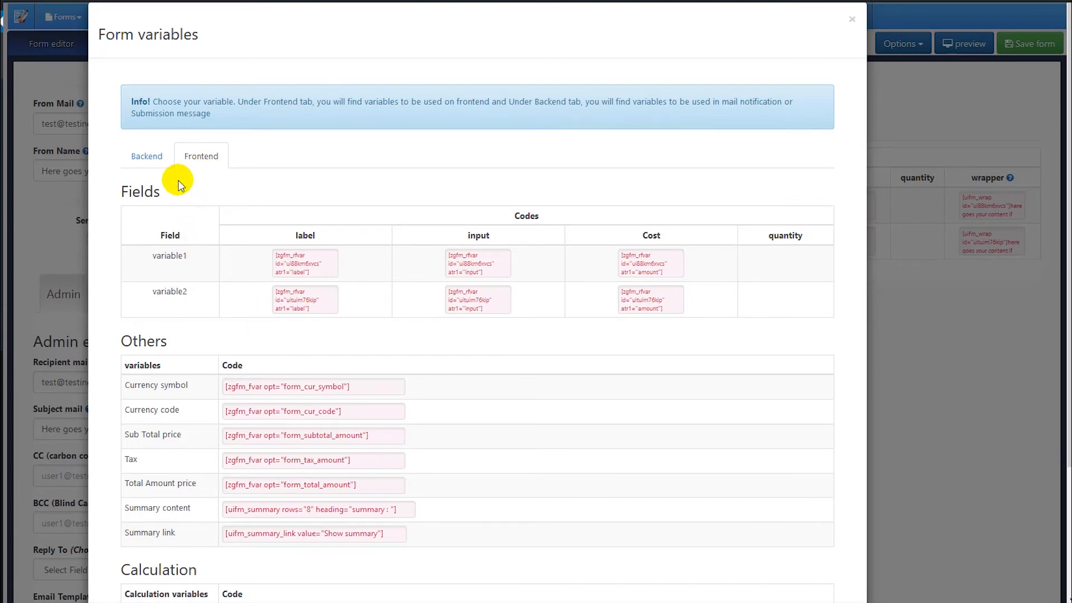
pyautogui.click(146, 159)
pyautogui.scroll(-2, 156, 296)
pyautogui.scroll(2, 162, 304)
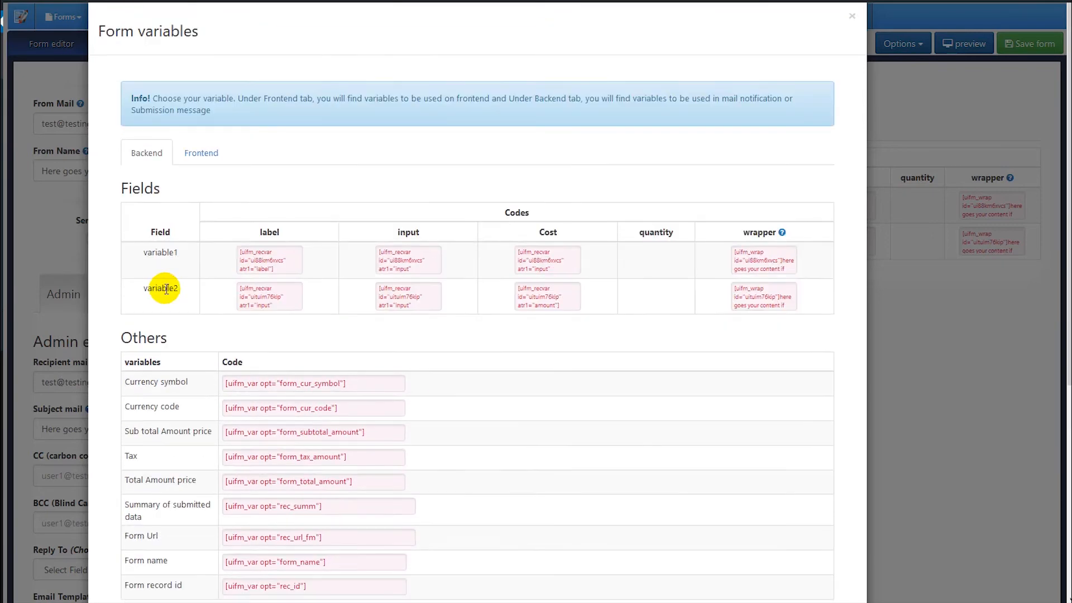
pyautogui.scroll(-5, 156, 300)
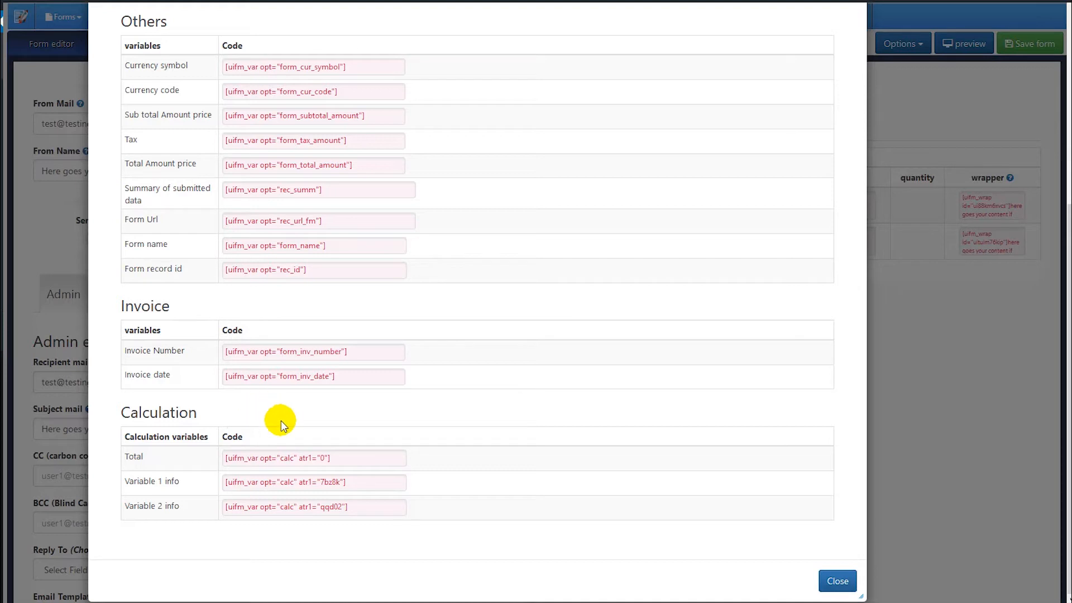
pyautogui.click(334, 459)
pyautogui.hotkey('ctrl', 'c')
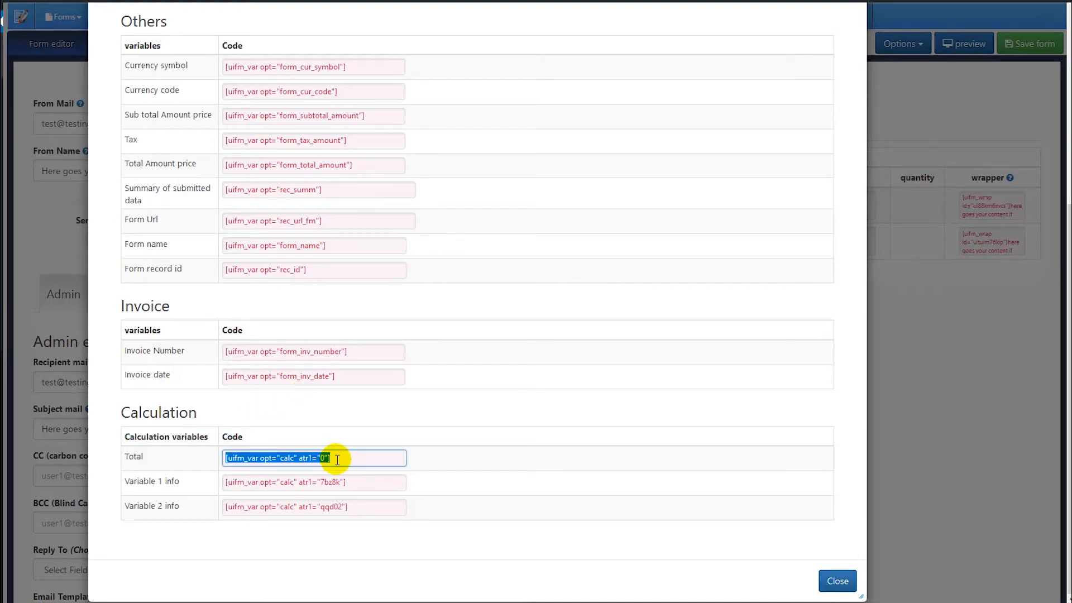
# Step: Replace the calculation result shortcode in the admin email template with [uifm_var opt="calc" atr1="0"]
pyautogui.click(837, 581)
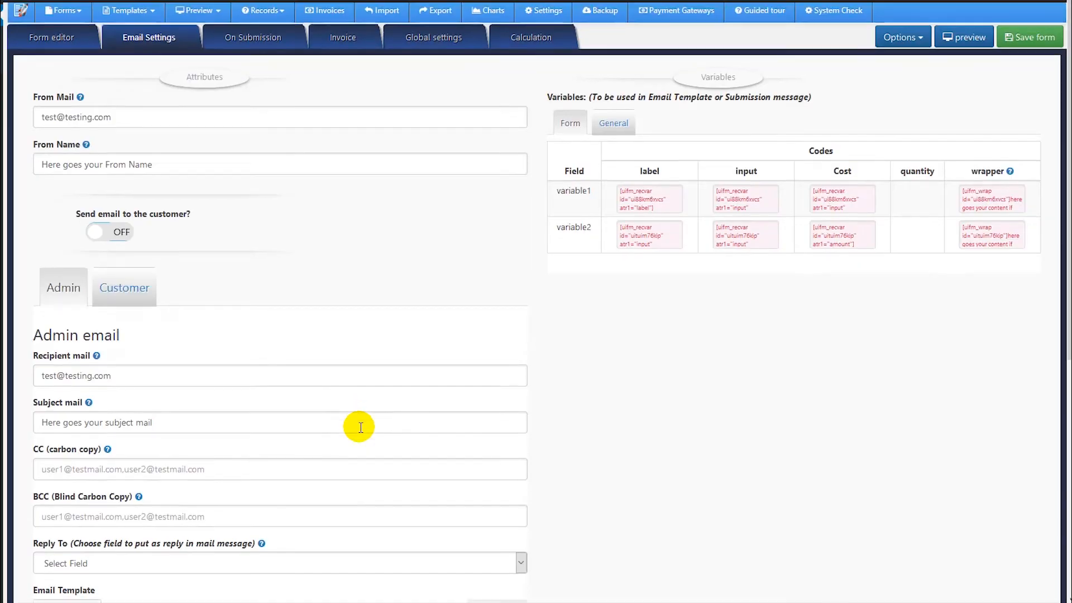
pyautogui.scroll(-5, 359, 427)
pyautogui.scroll(-1, 276, 471)
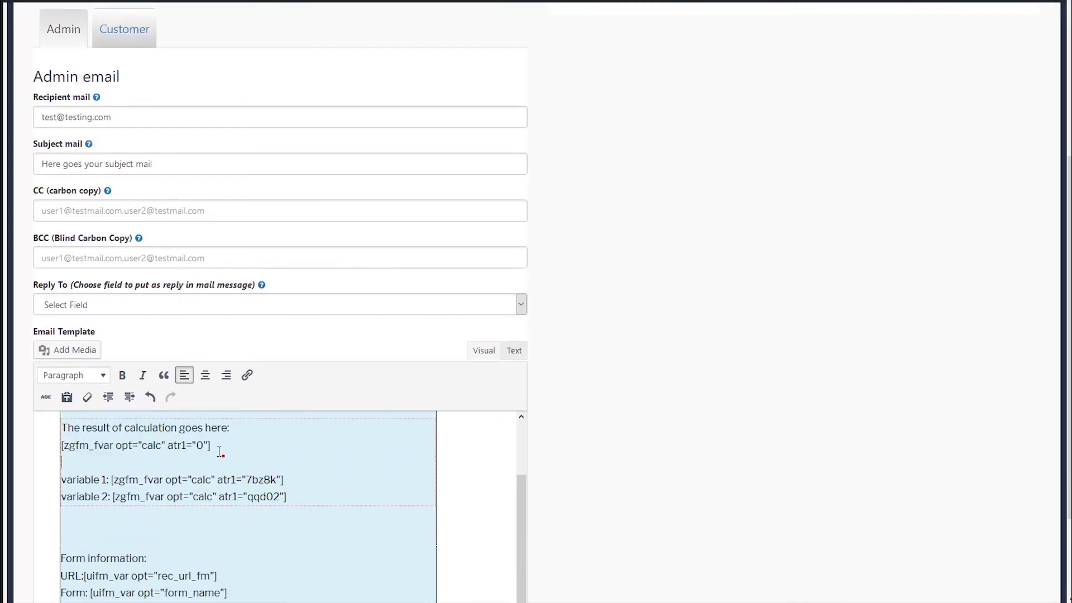
pyautogui.moveTo(167, 445); pyautogui.dragTo(63, 445)
pyautogui.hotkey('ctrl', 'v')
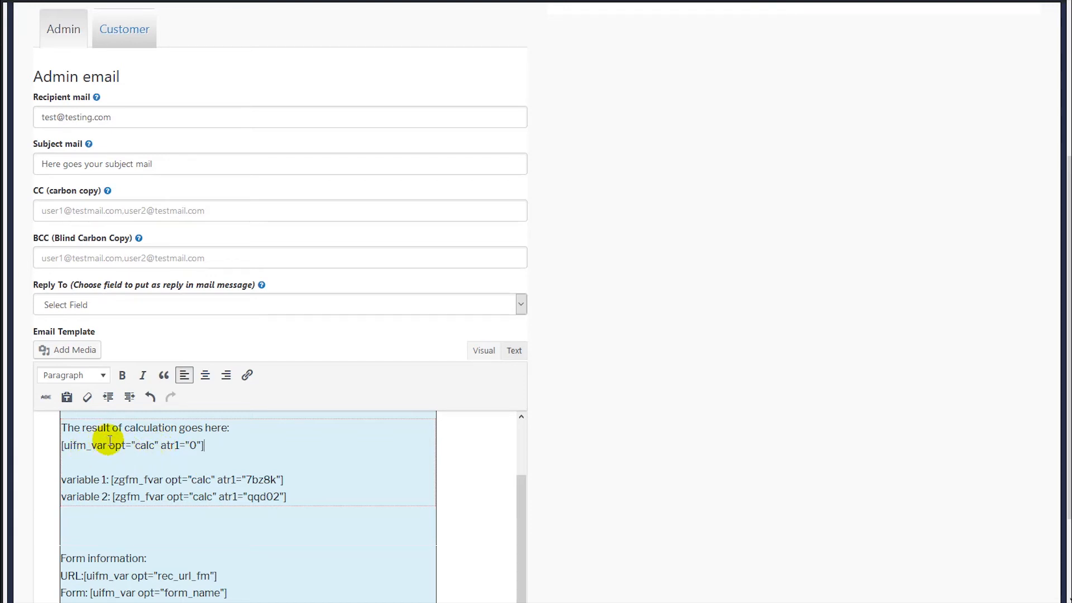
# Step: Copy the backend calculation code for Variable 1 info, [uifm_var opt="calc" atr1="7bz8k"], from the form variables list
pyautogui.scroll(5, 838, 219)
pyautogui.click(893, 50)
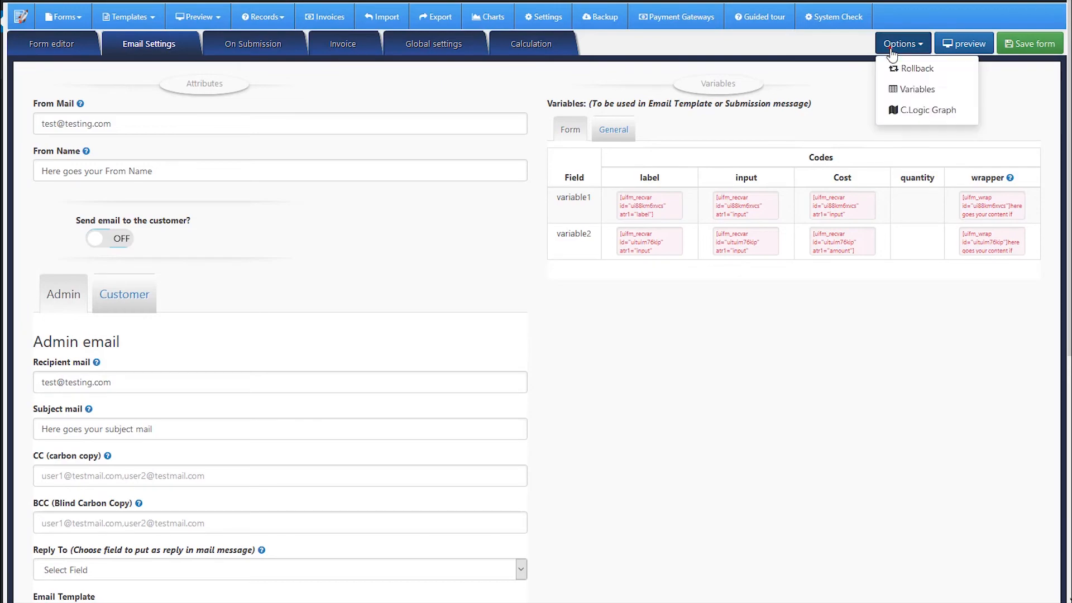
pyautogui.click(897, 89)
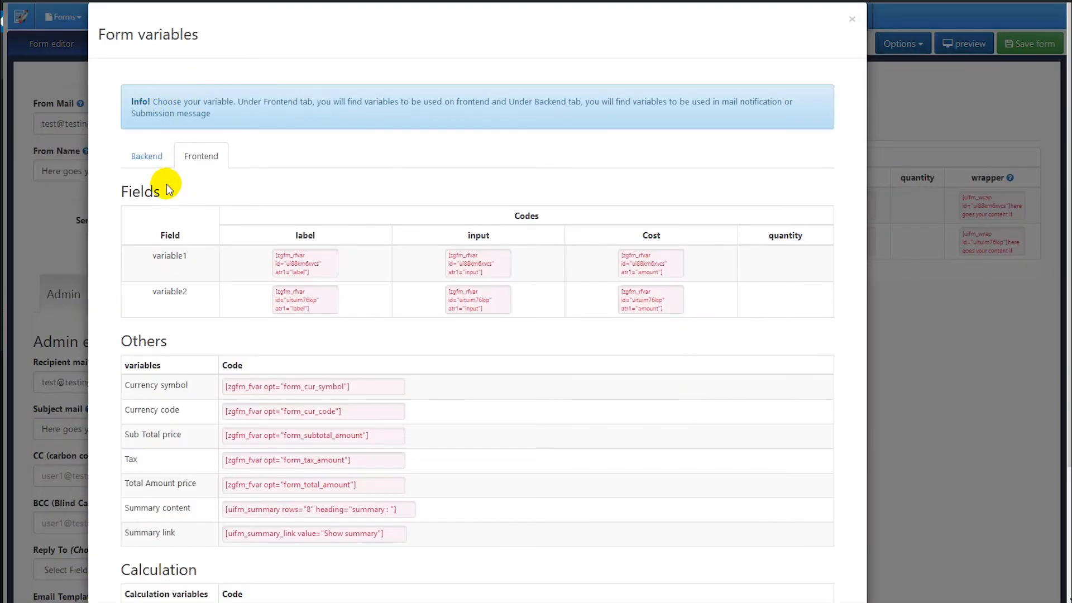
pyautogui.click(146, 156)
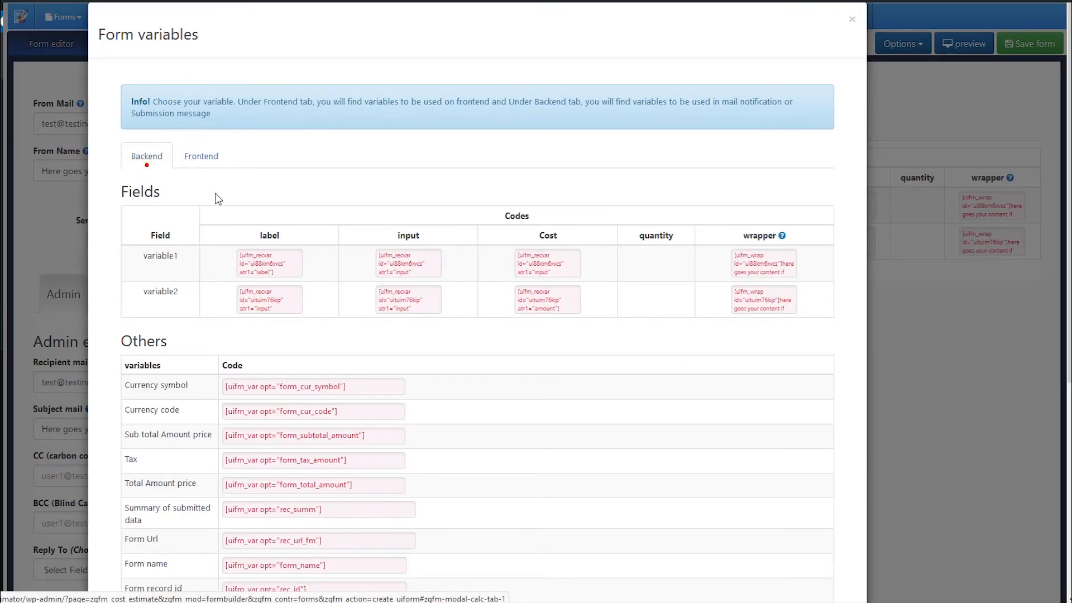
pyautogui.scroll(-6, 263, 346)
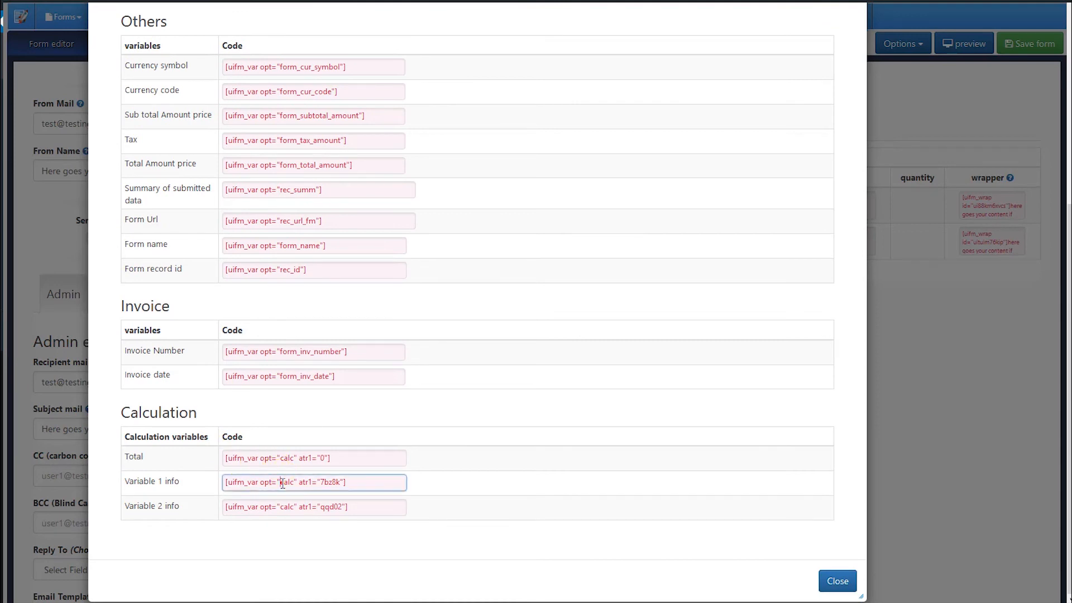
pyautogui.click(283, 482)
pyautogui.hotkey('ctrl', 'c')
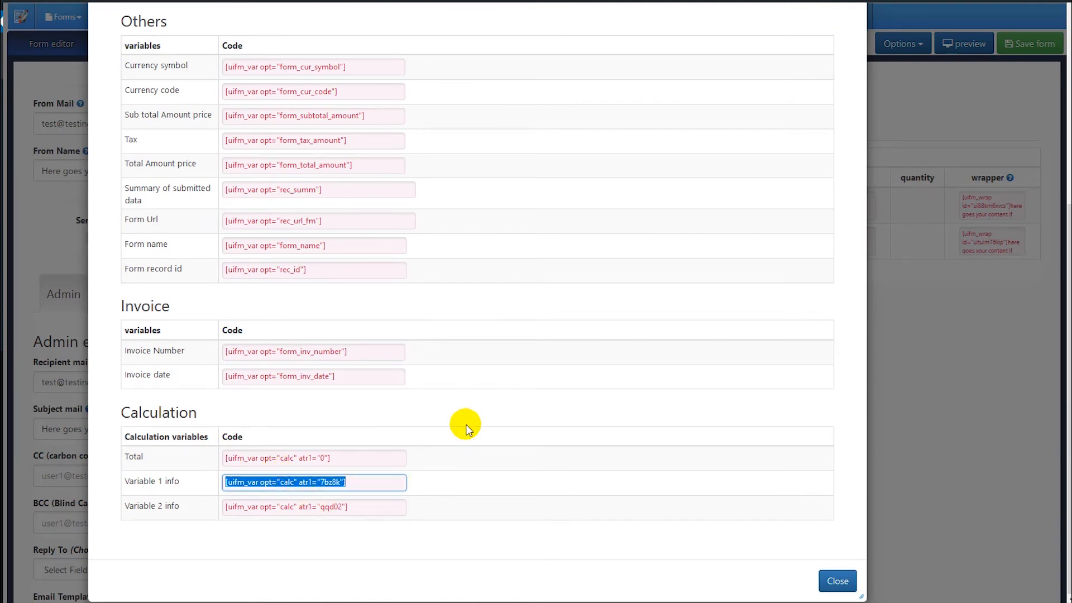
# Step: Replace the variable 1 shortcode in the admin email template with [uifm_var opt="calc" atr1="7bz8k"]
pyautogui.click(836, 581)
pyautogui.scroll(-5, 391, 416)
pyautogui.scroll(-2, 336, 416)
pyautogui.moveTo(309, 360); pyautogui.dragTo(111, 360)
pyautogui.hotkey('ctrl', 'v')
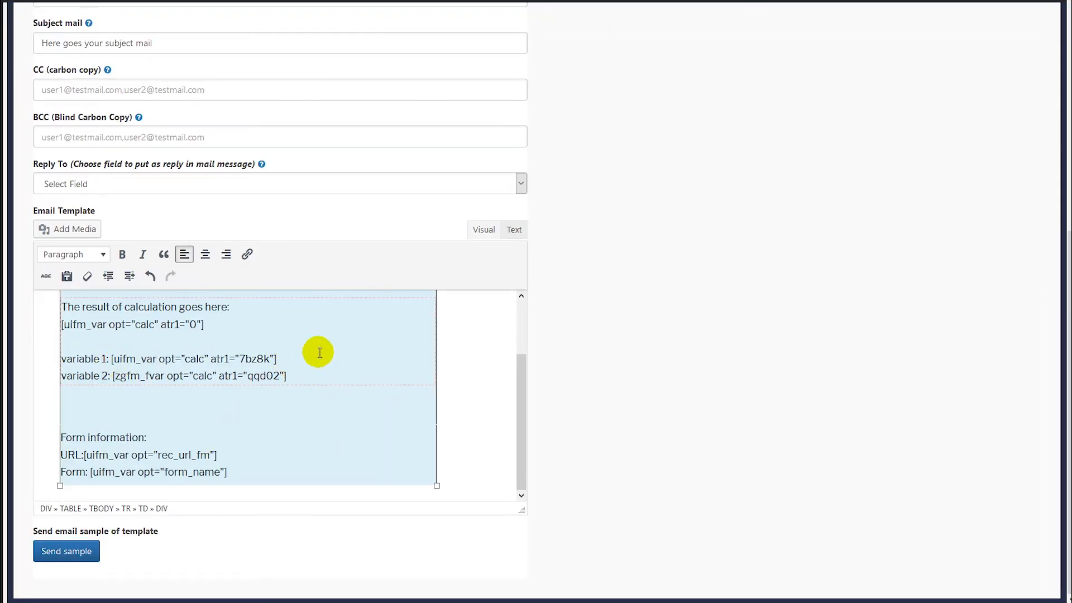
# Step: Copy the backend calculation code for Variable 2 info, [uifm_var opt="calc" atr1="qqd02"], from the form variables list
pyautogui.scroll(3, 671, 299)
pyautogui.scroll(3, 819, 259)
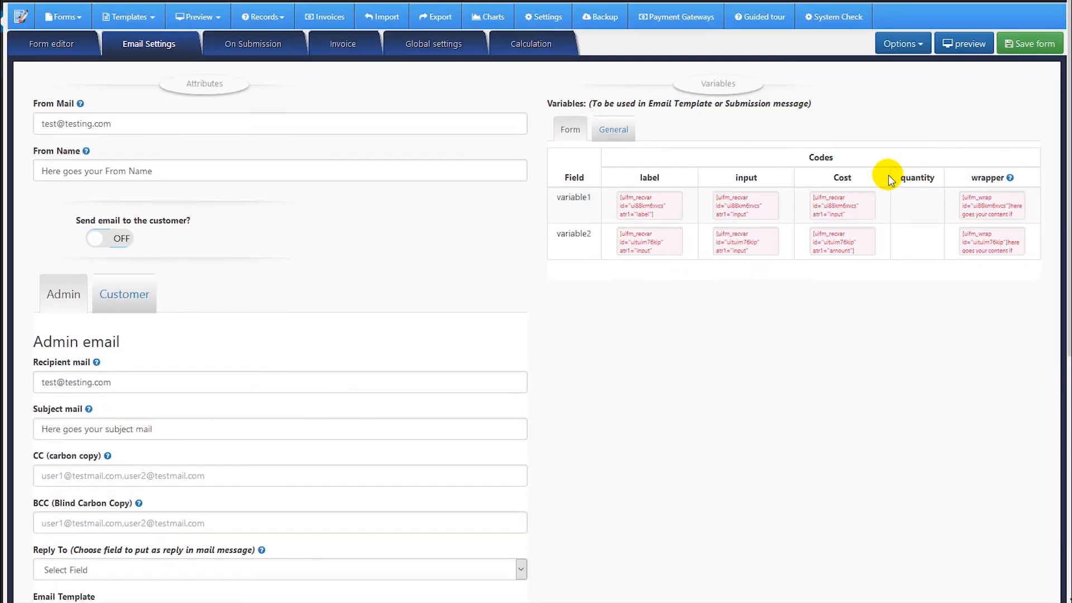
pyautogui.click(899, 46)
pyautogui.click(915, 90)
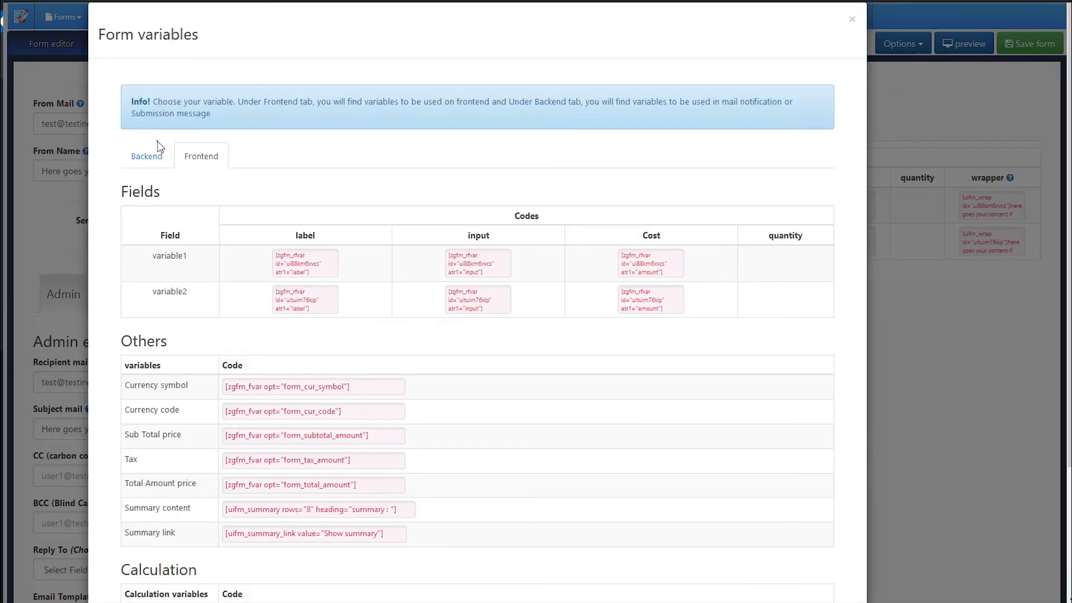
pyautogui.click(148, 157)
pyautogui.scroll(-5, 204, 364)
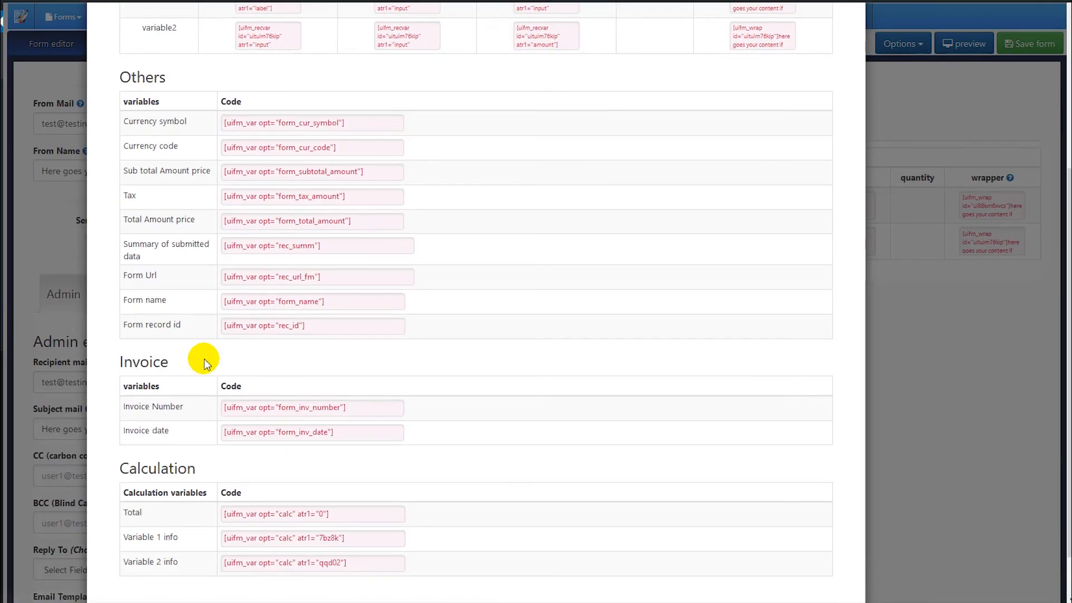
pyautogui.click(257, 562)
# Step: Replace the variable 2 shortcode in the admin email template with [uifm_var opt="calc" atr1="qqd02"]
pyautogui.scroll(-2, 708, 447)
pyautogui.click(834, 581)
pyautogui.scroll(-7, 651, 323)
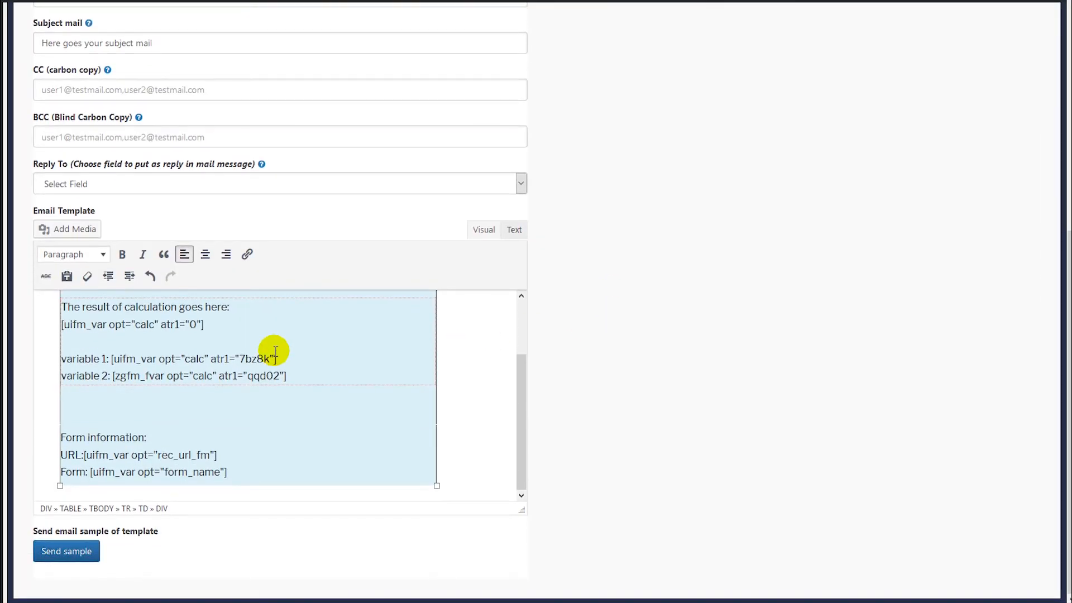
pyautogui.moveTo(286, 380); pyautogui.dragTo(112, 377)
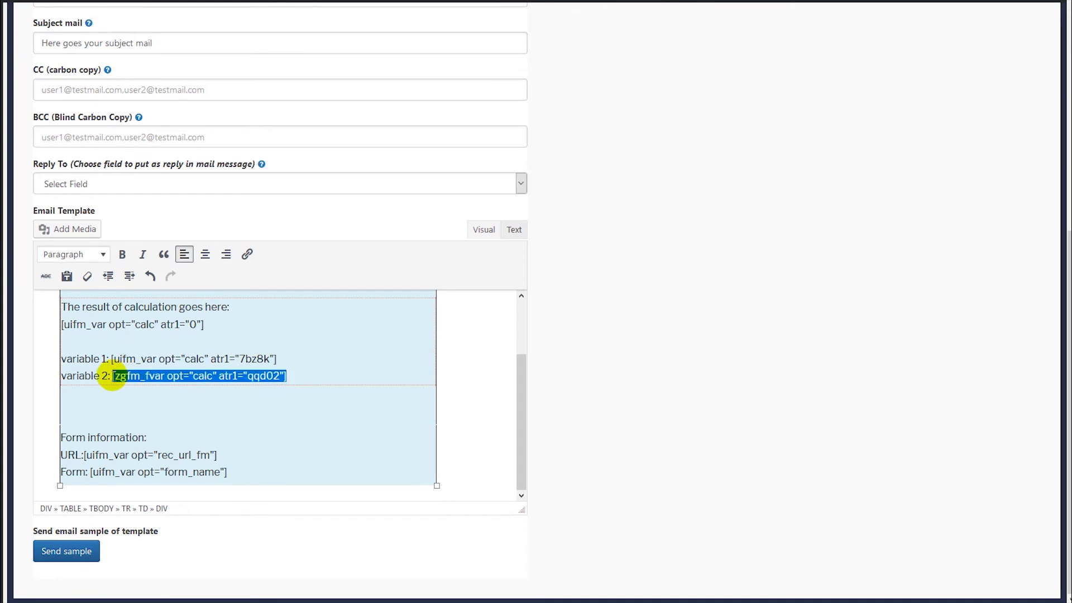
pyautogui.scroll(7, 601, 327)
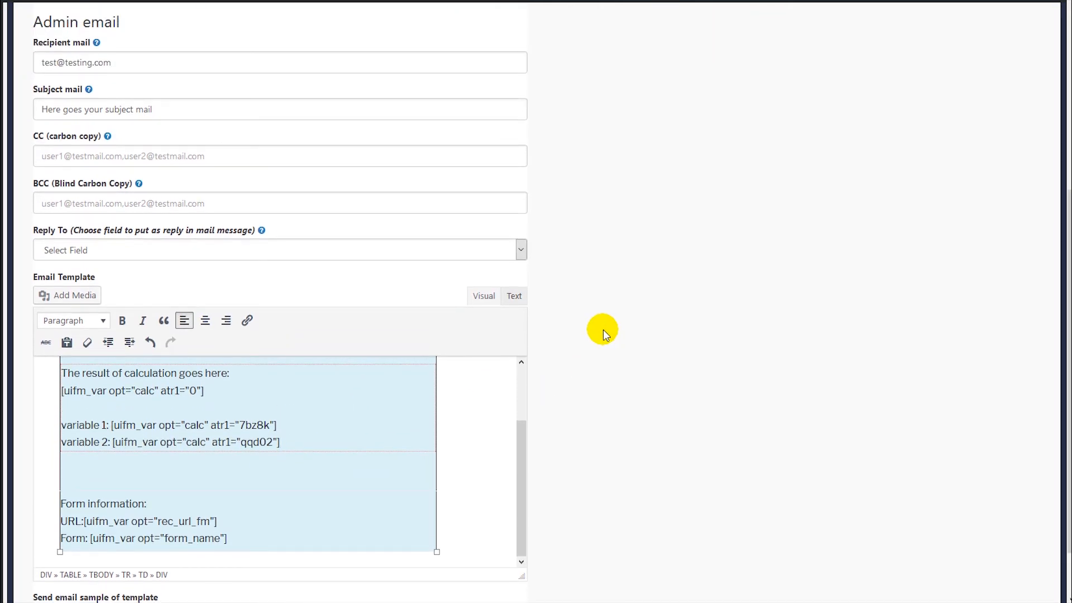
# Step: Save the form and submit it from the desktop preview with Variable 1 field at 7 and New option 1 selected
pyautogui.click(69, 47)
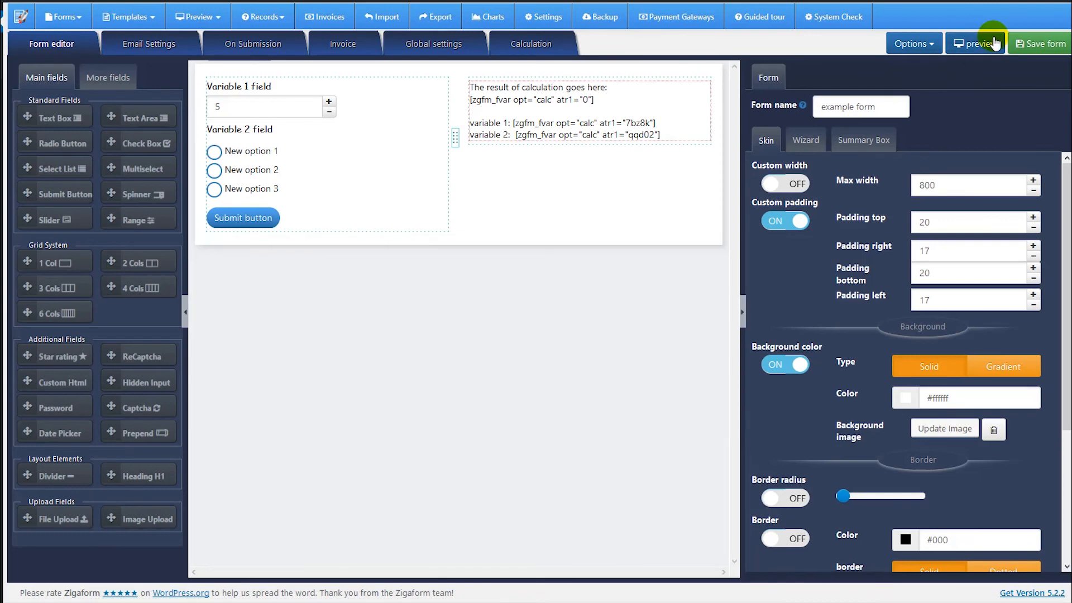
pyautogui.click(1032, 44)
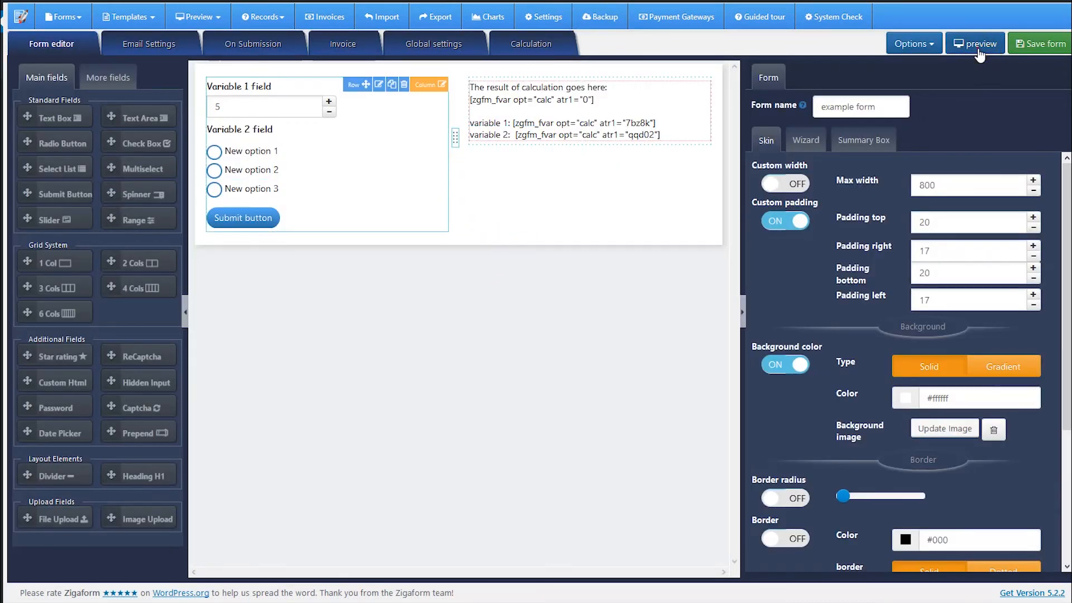
pyautogui.click(979, 50)
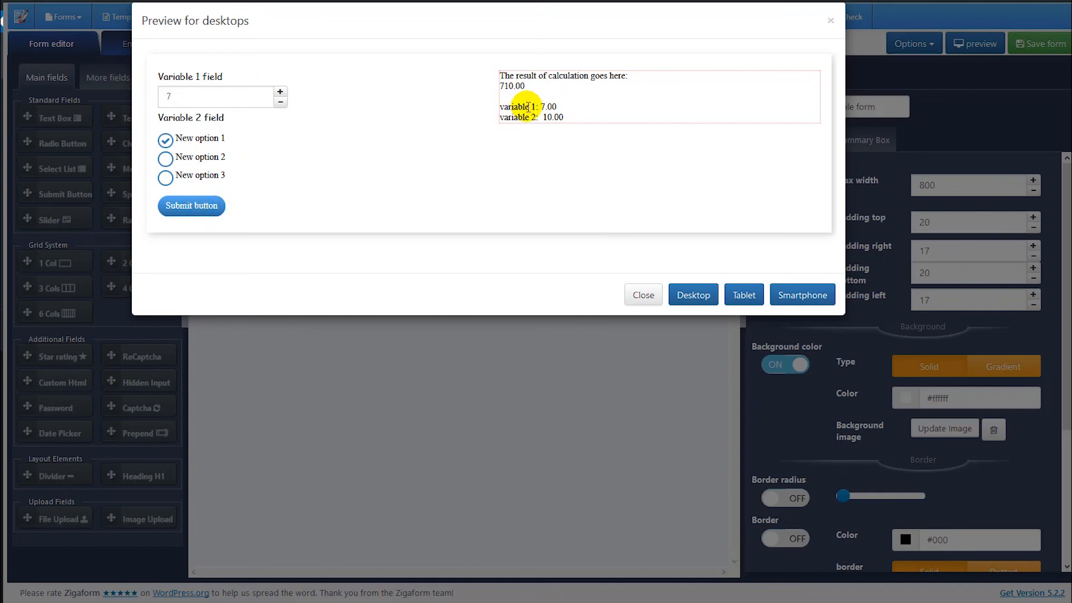
pyautogui.click(211, 215)
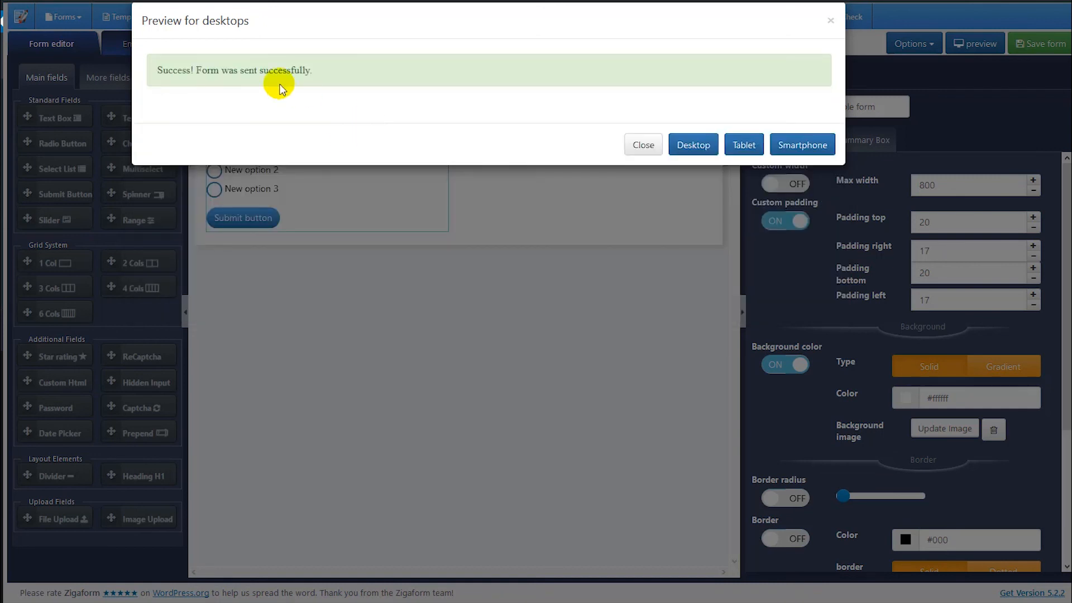
# Step: Switch to the mail client and examine the calculation result and both variable lines in the new form request email
pyautogui.hotkey('alt', 'Tab')
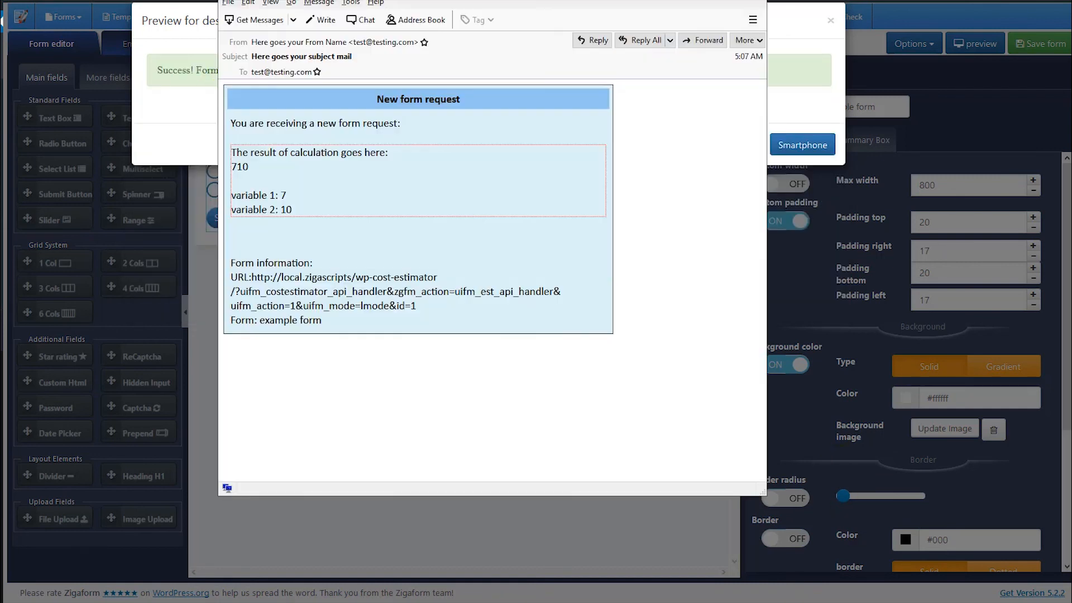
pyautogui.moveTo(299, 210); pyautogui.dragTo(229, 151)
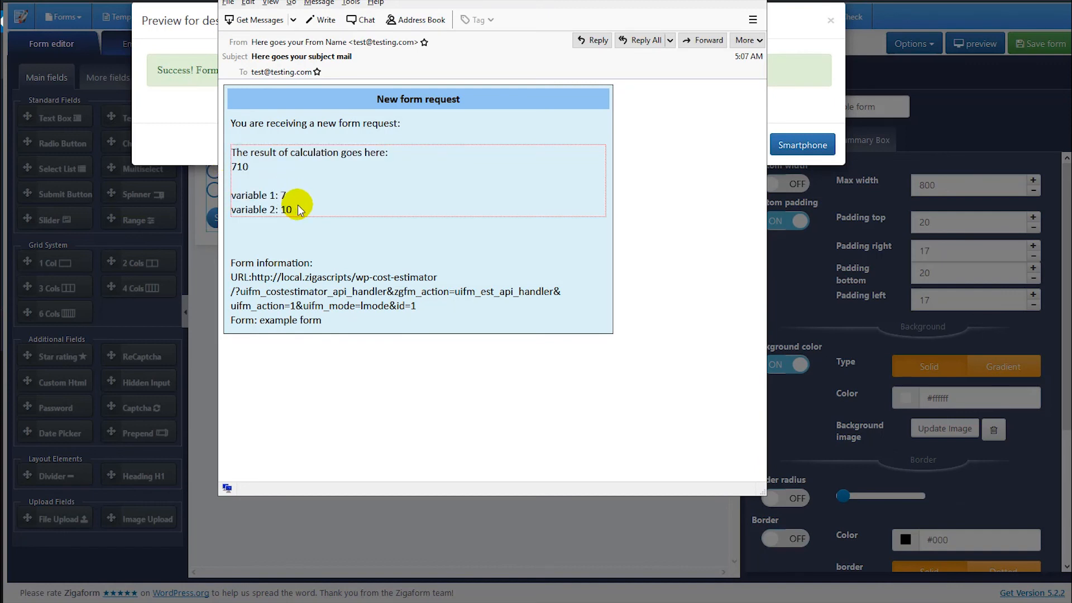
# Step: Review the calculation result and variable lines in the form request email, and close the message and the desktop preview
pyautogui.moveTo(300, 210); pyautogui.dragTo(240, 156)
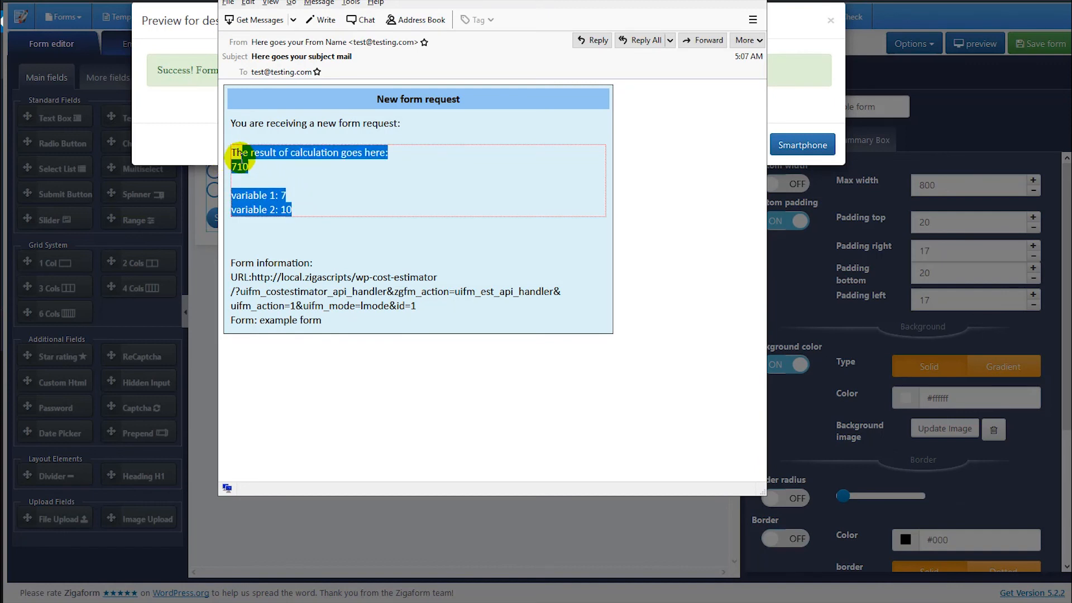
pyautogui.click(310, 200)
pyautogui.moveTo(300, 213); pyautogui.dragTo(233, 153)
pyautogui.click(303, 213)
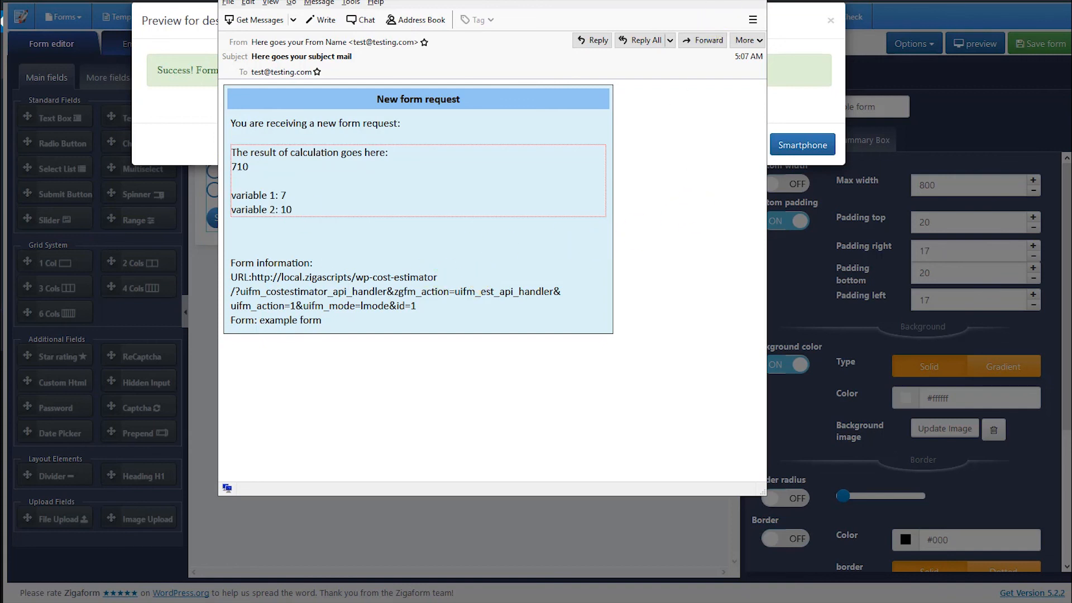
pyautogui.click(753, 1)
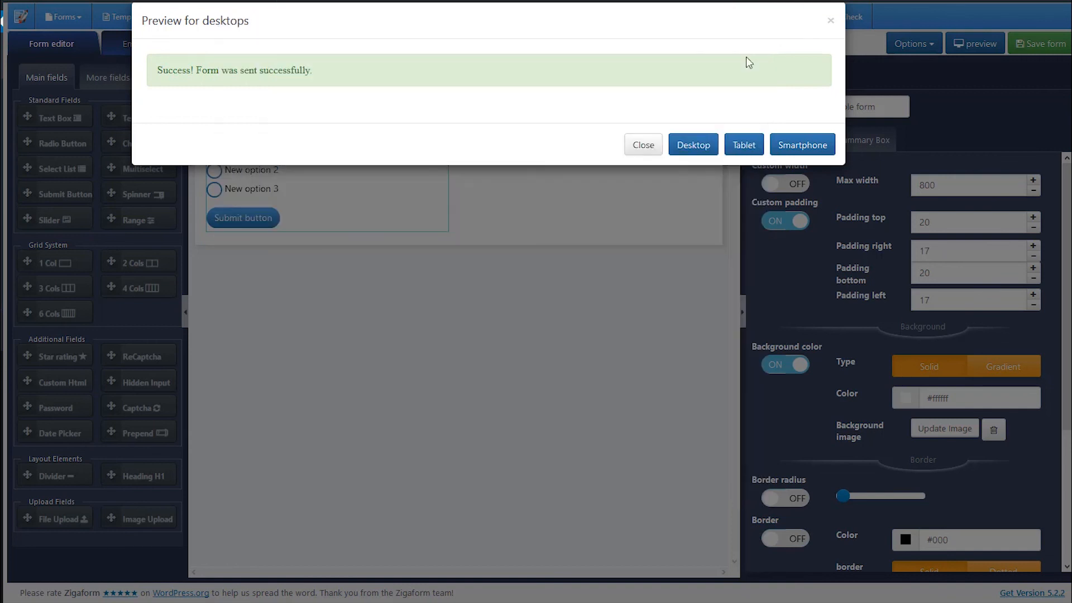
pyautogui.click(653, 145)
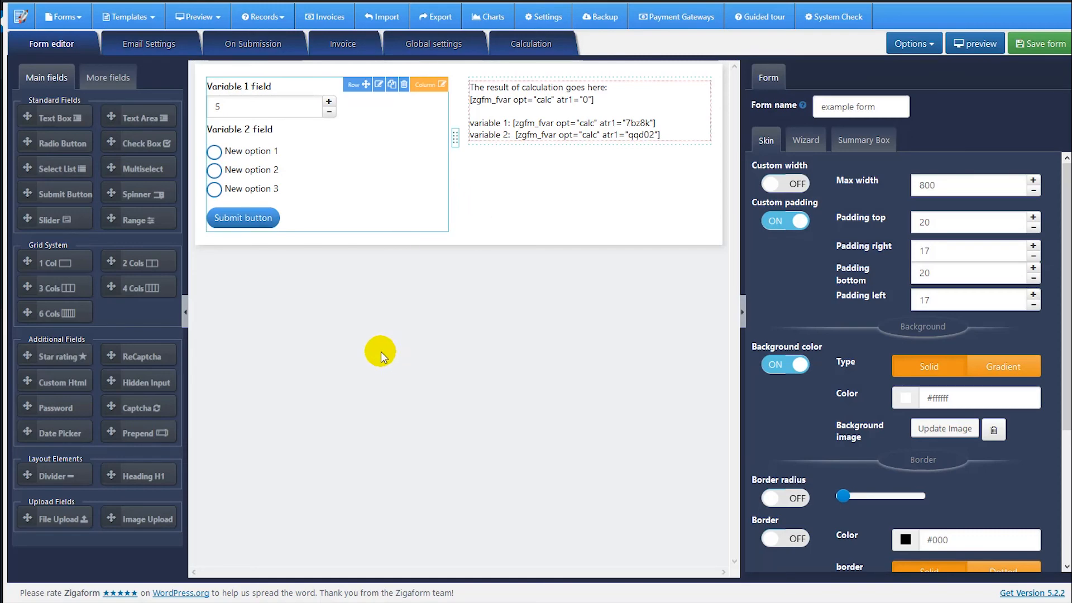
# Step: Review the admin email settings and the on-submission settings as places where the variable shortcodes can be used
pyautogui.click(184, 44)
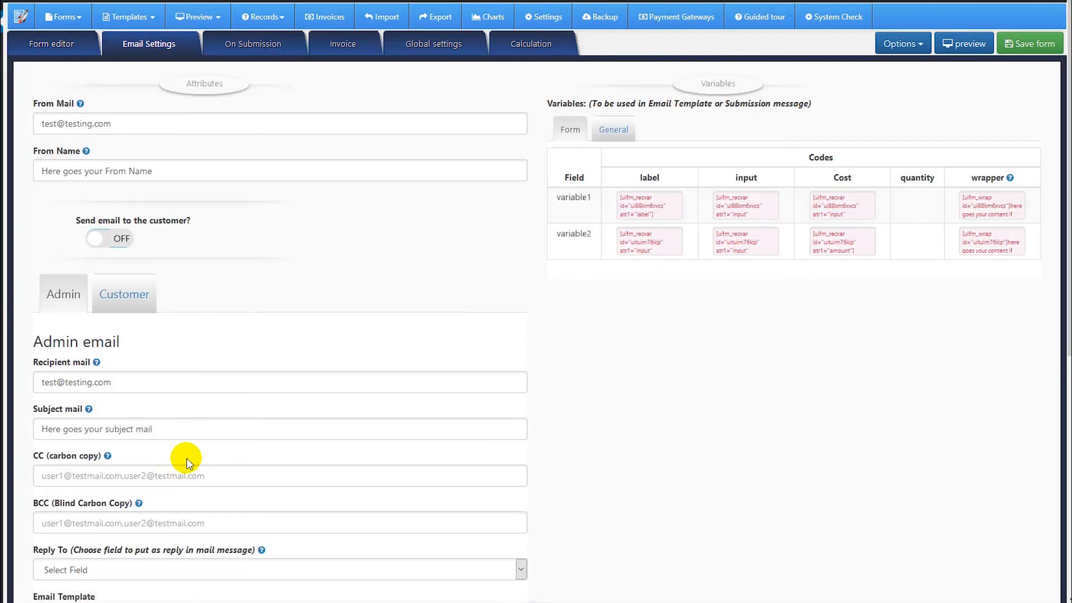
pyautogui.scroll(-2, 190, 459)
pyautogui.scroll(-5, 212, 469)
pyautogui.scroll(7, 222, 481)
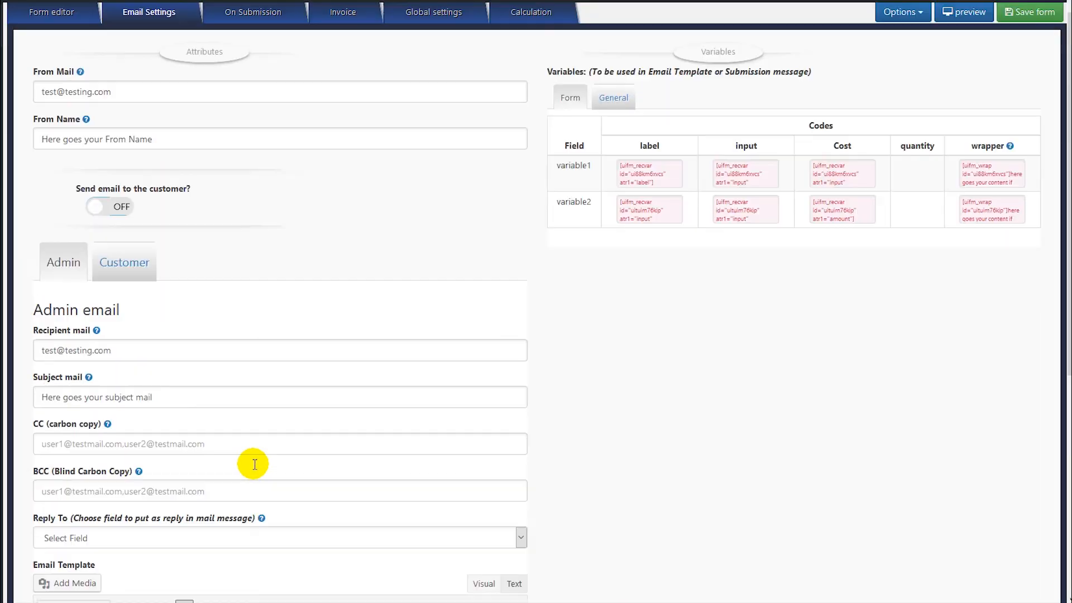
pyautogui.click(273, 56)
pyautogui.moveTo(249, 181); pyautogui.dragTo(64, 181)
# Step: Enable the custom PDF template for the form's invoice and look through the sample template content
pyautogui.click(333, 53)
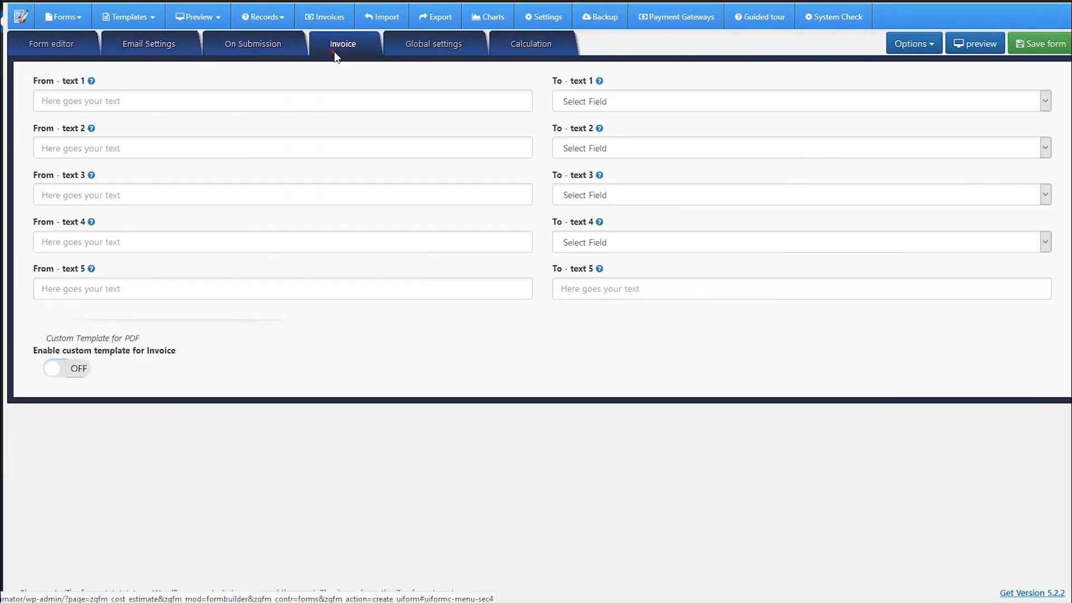
pyautogui.click(80, 374)
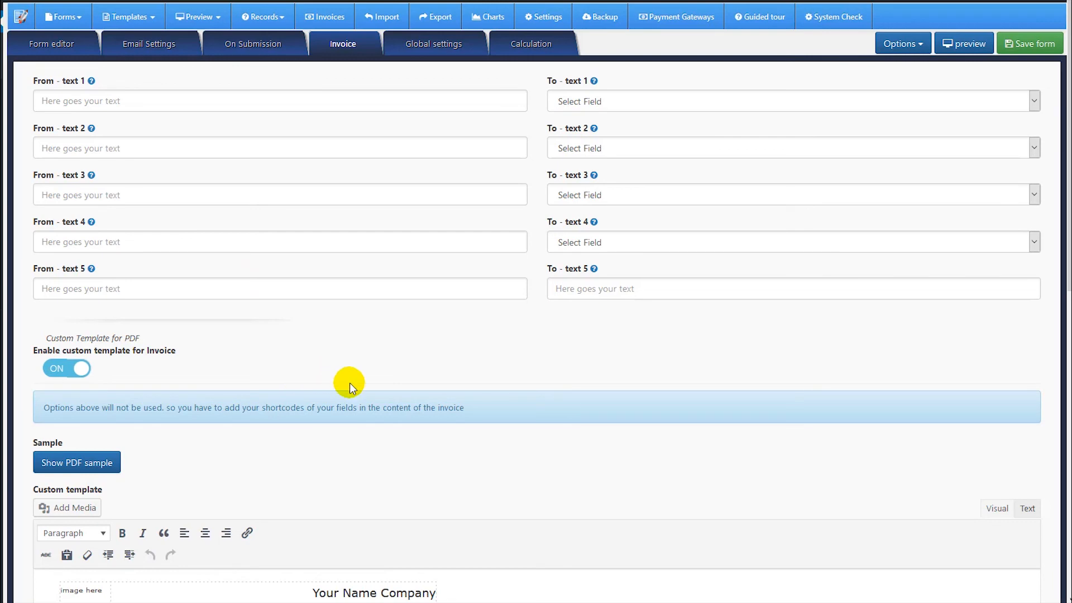
pyautogui.scroll(-10, 354, 383)
pyautogui.scroll(5, 335, 373)
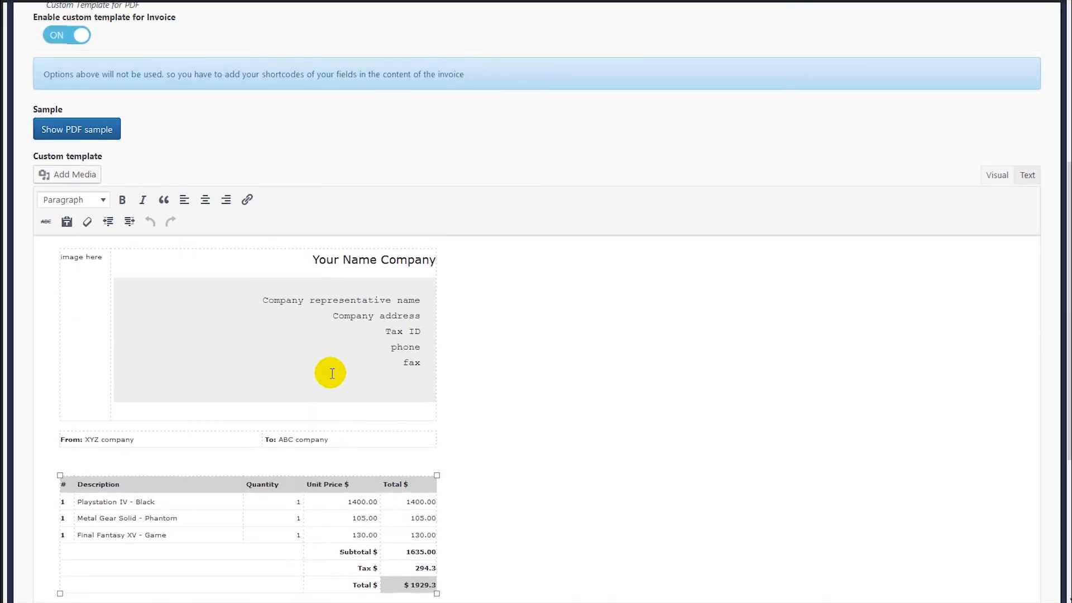
pyautogui.scroll(2, 268, 407)
pyautogui.scroll(3, 227, 379)
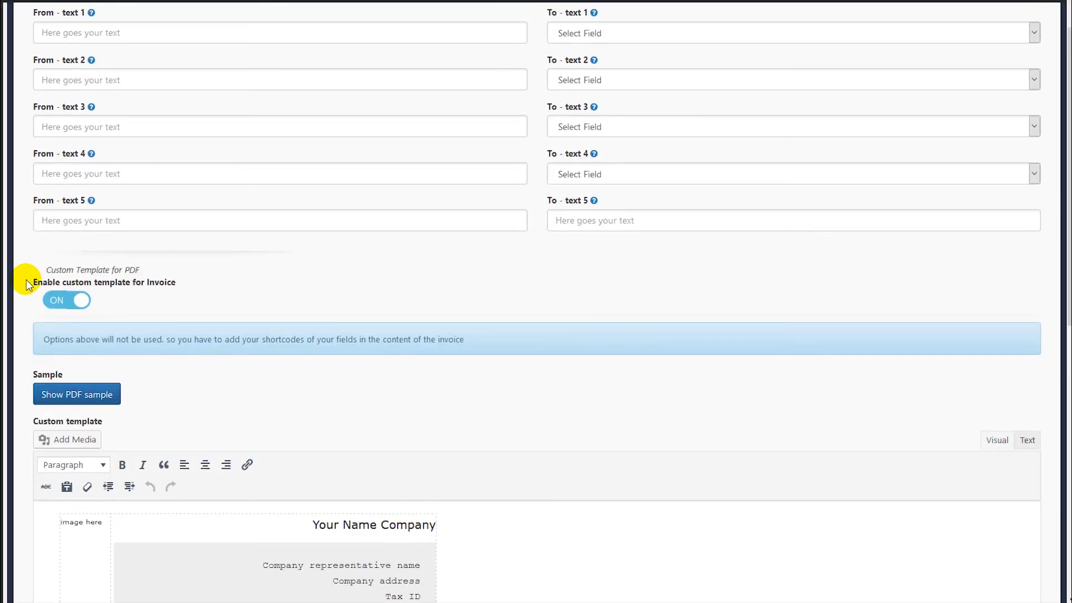